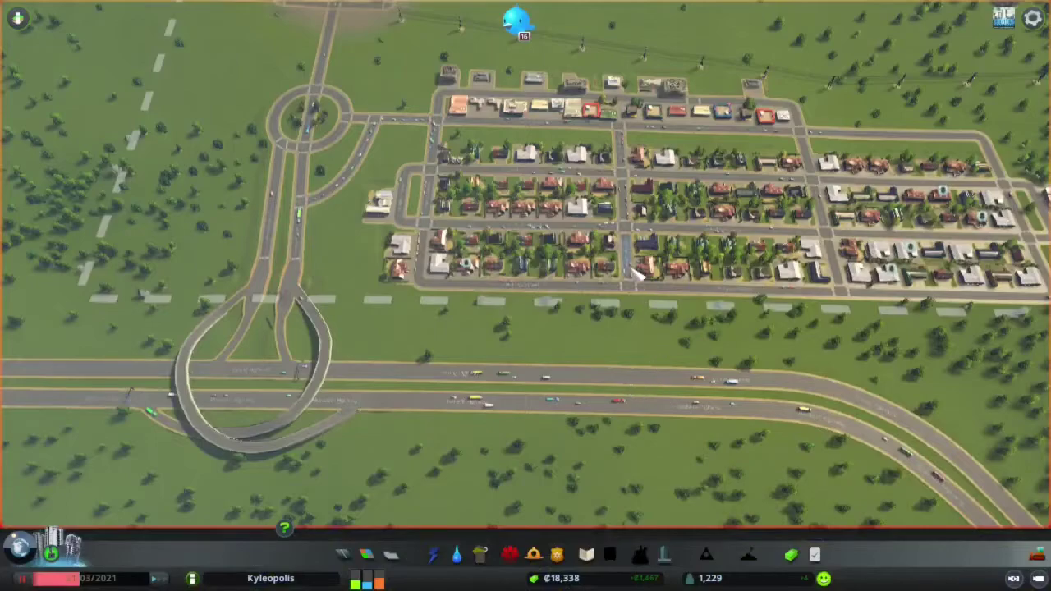
scroll(636, 275, up, 5)
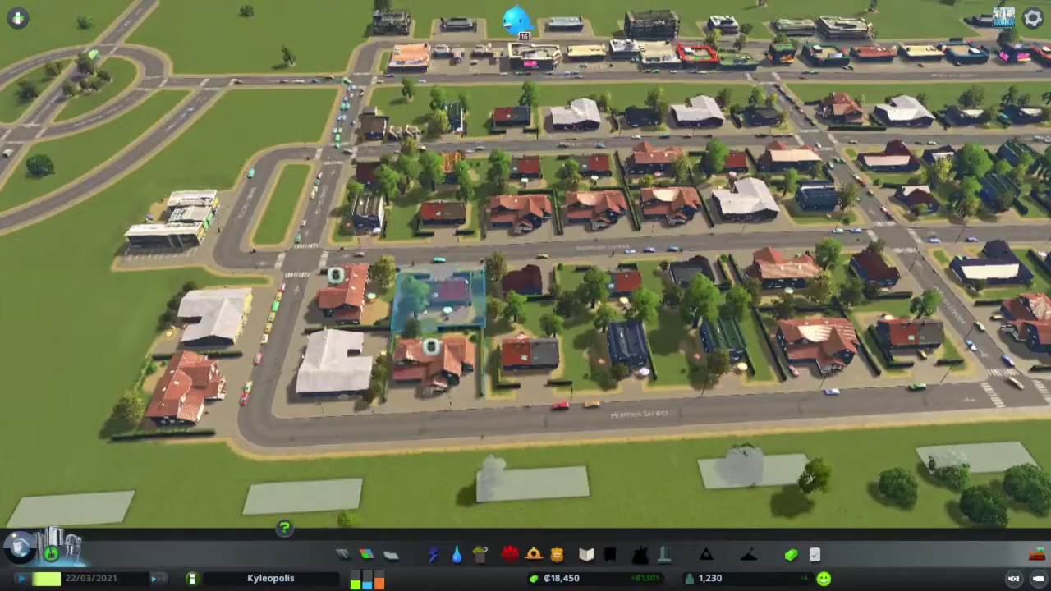
- Pan over the residential district and check The Primrose Residence's details
key(w)
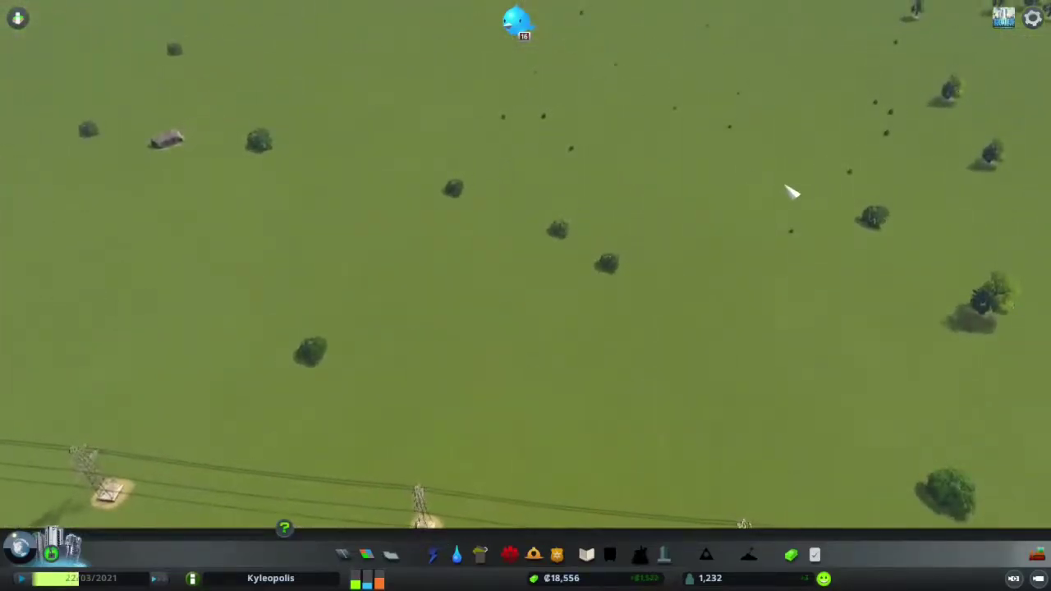
key(s)
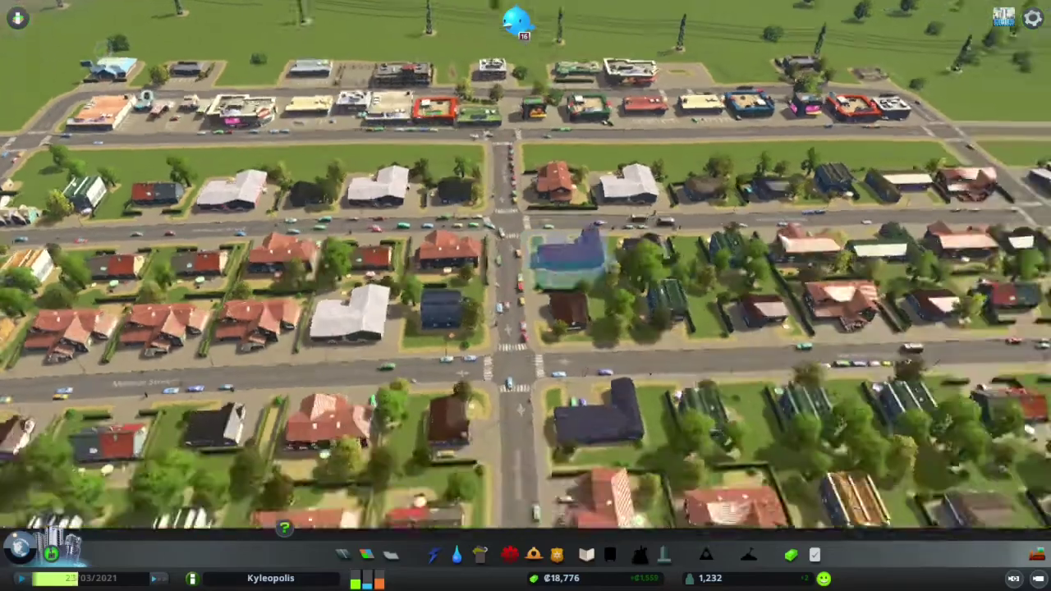
scroll(663, 249, up, 5)
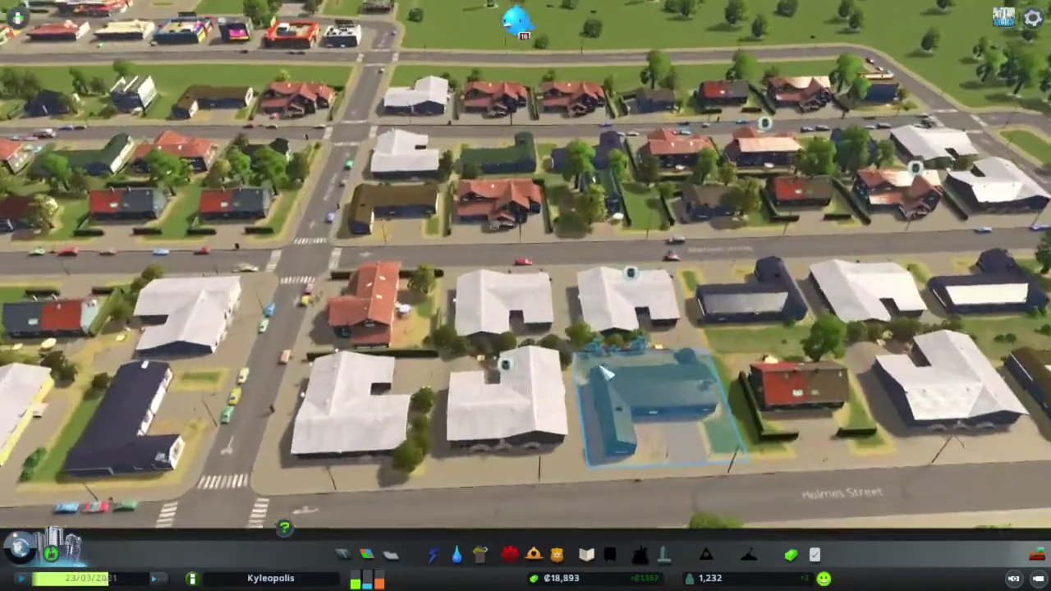
click(519, 400)
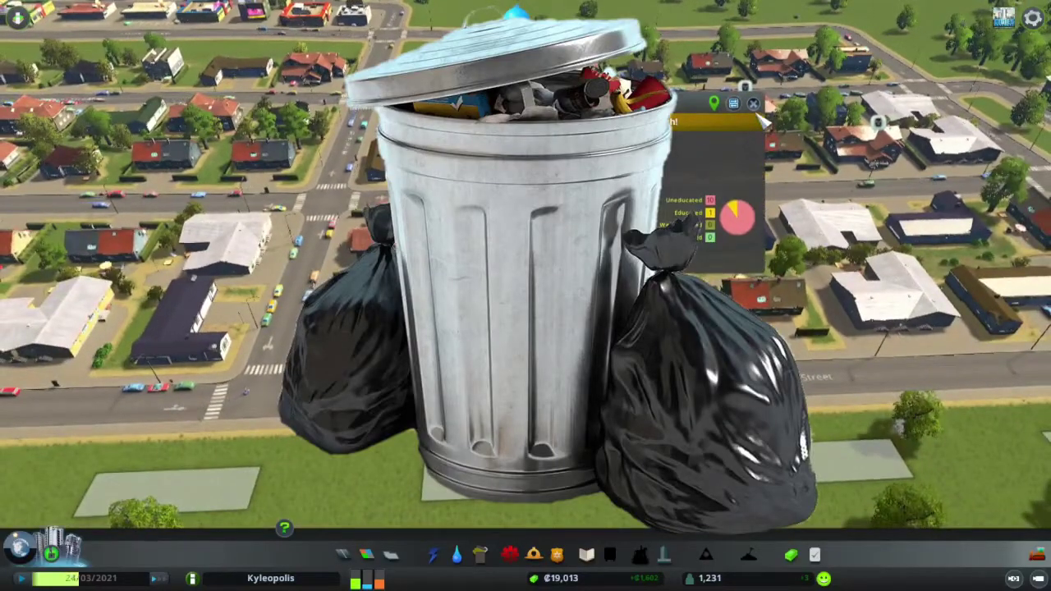
click(753, 103)
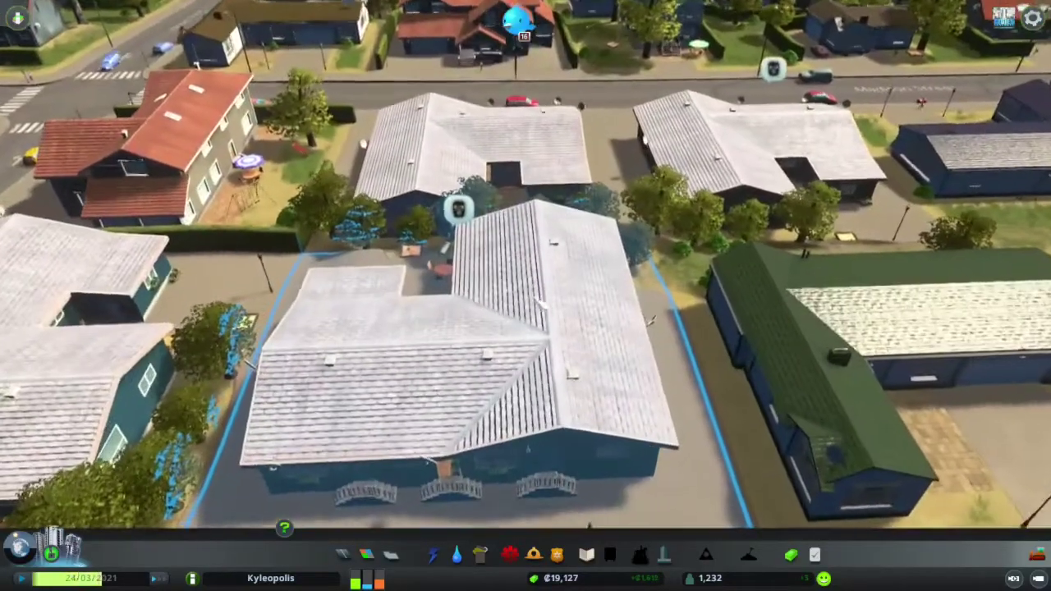
scroll(731, 305, down, 3)
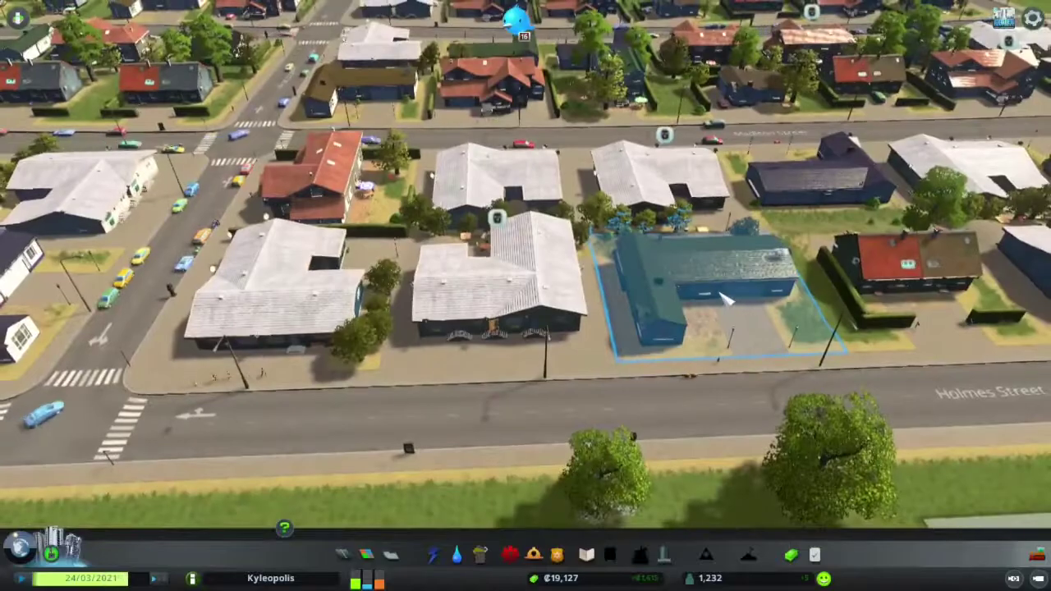
scroll(731, 306, down, 5)
scroll(586, 282, up, 2)
scroll(404, 245, up, 3)
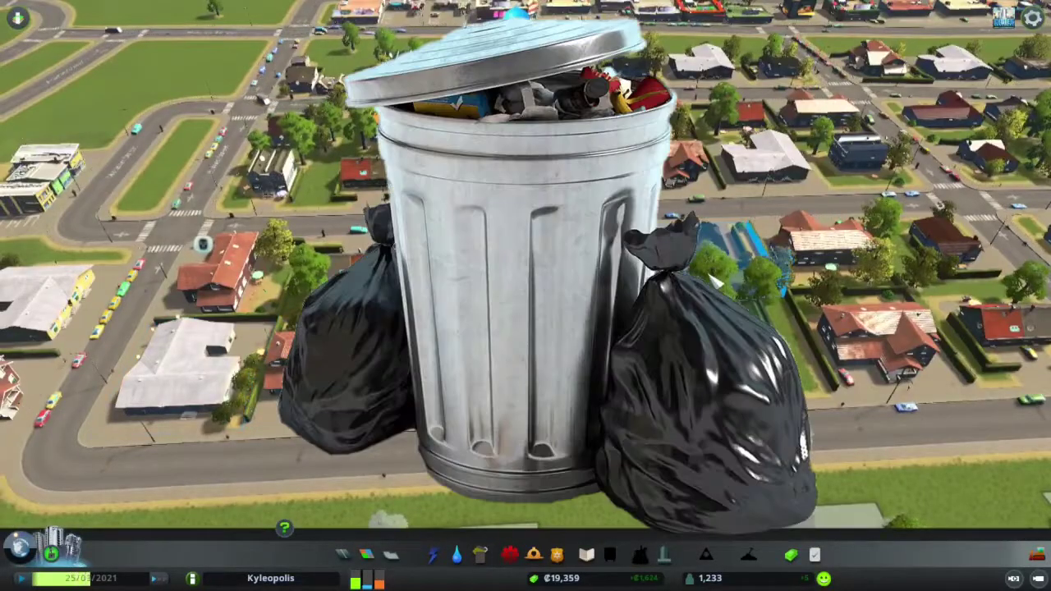
scroll(542, 320, down, 3)
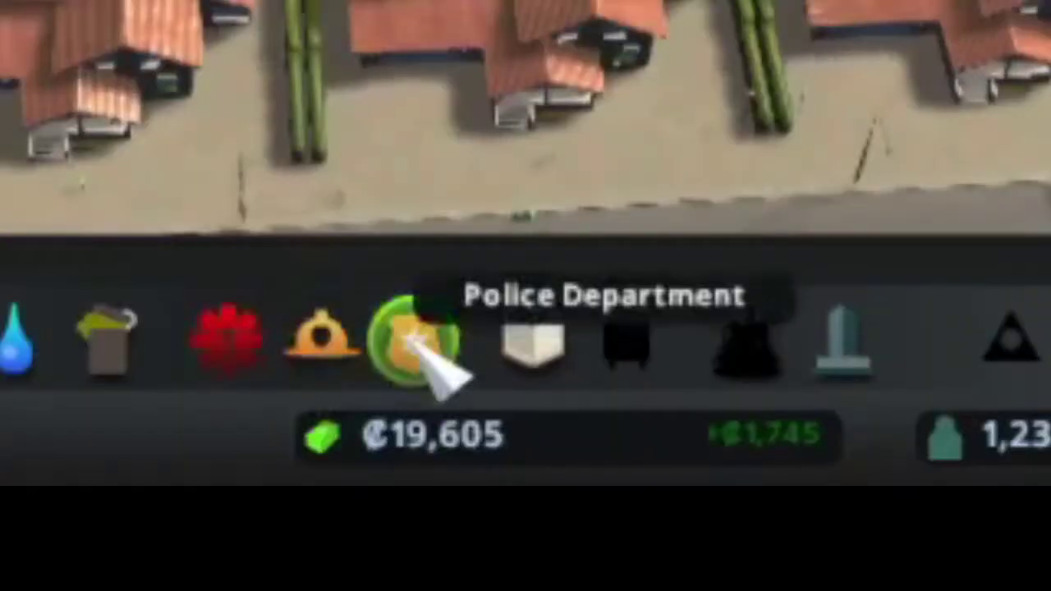
- Build a Police Station on a residential lot, then cancel fire station placement
click(419, 344)
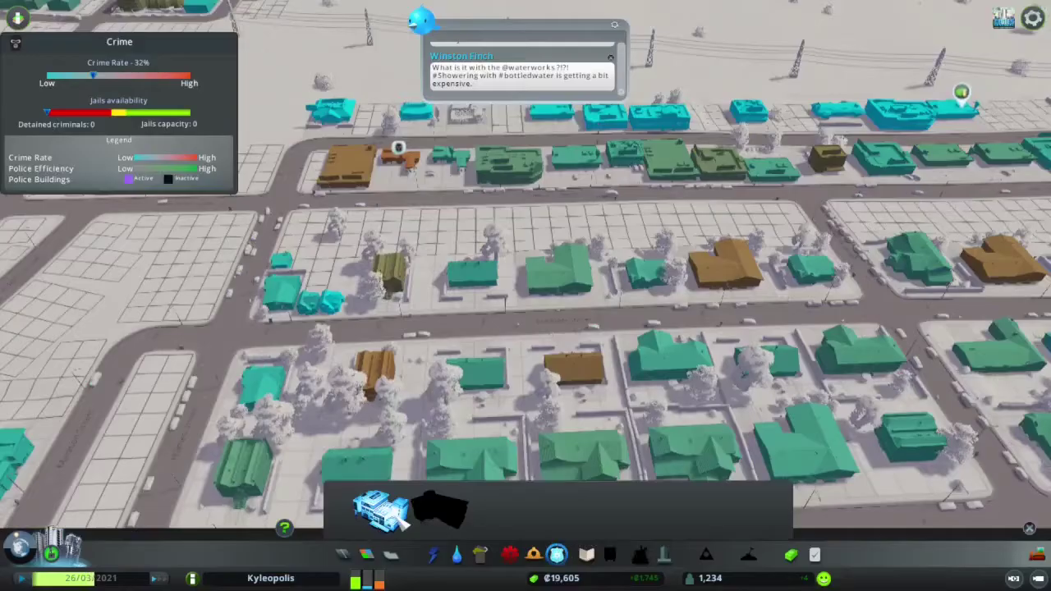
click(382, 509)
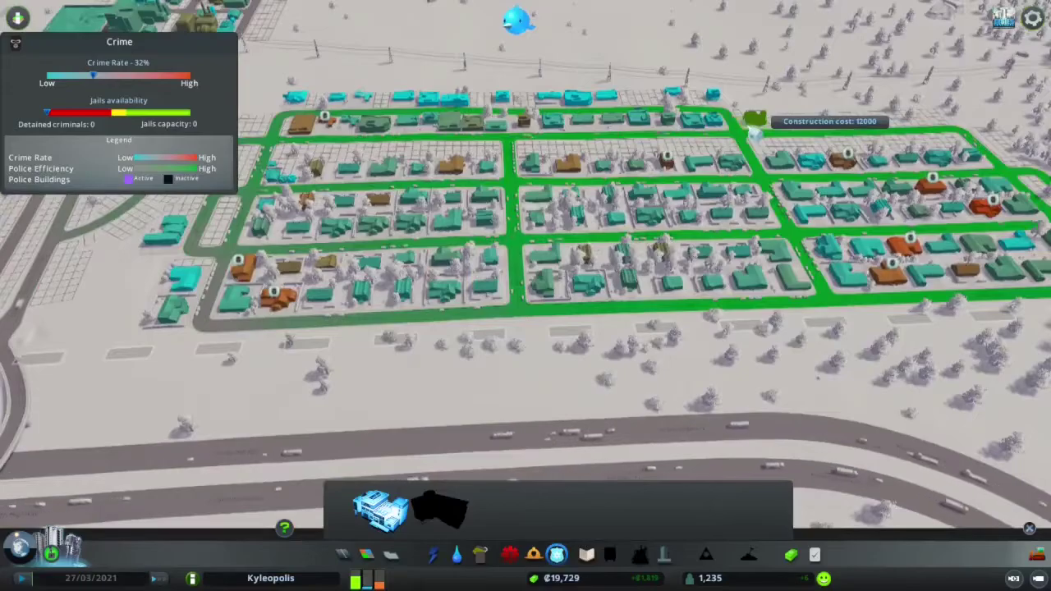
key(a)
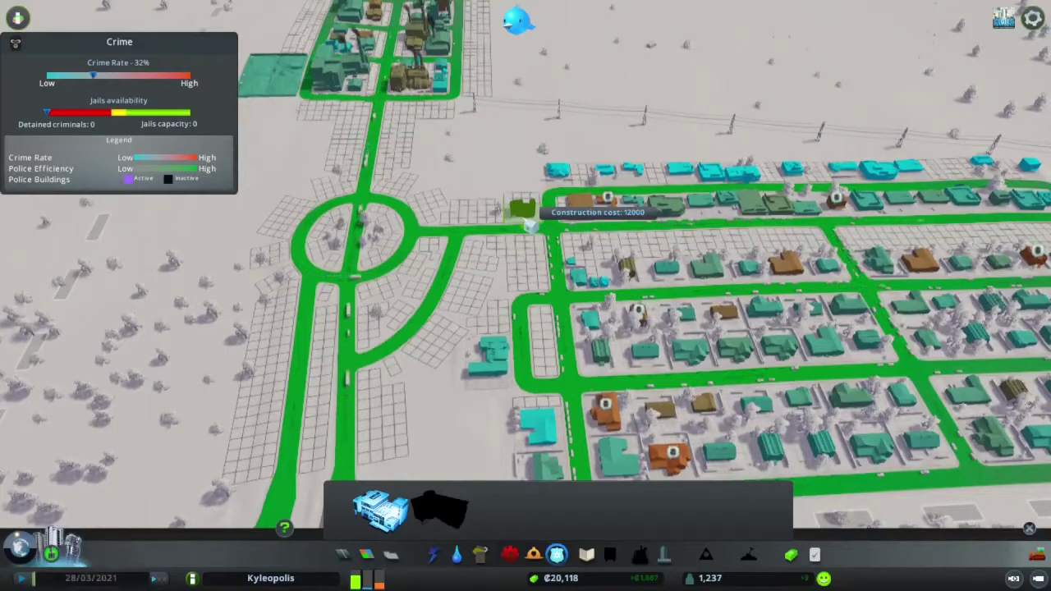
scroll(530, 223, down, 3)
key(d)
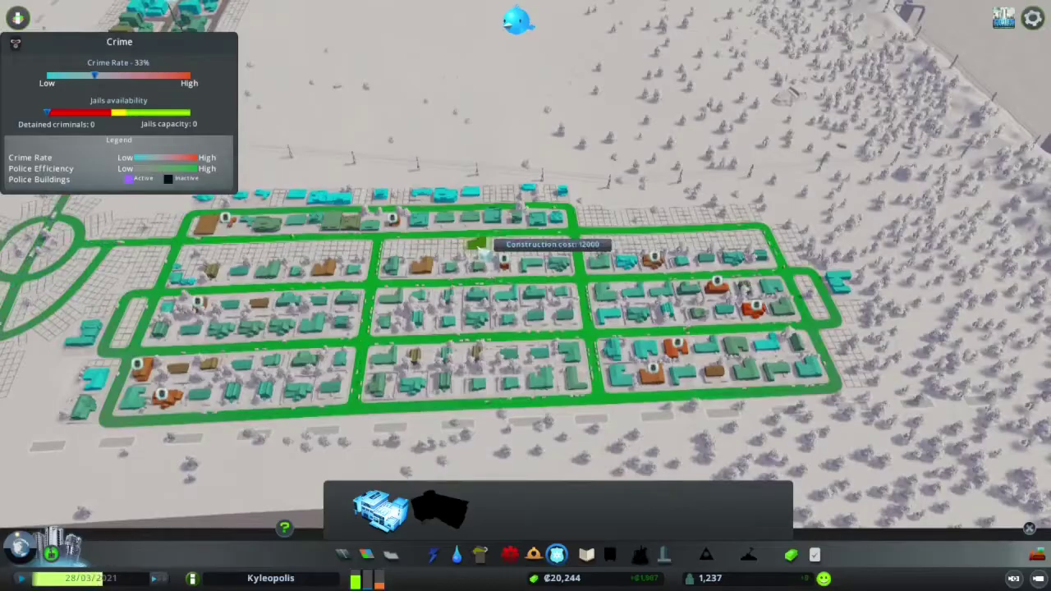
scroll(472, 240, up, 2)
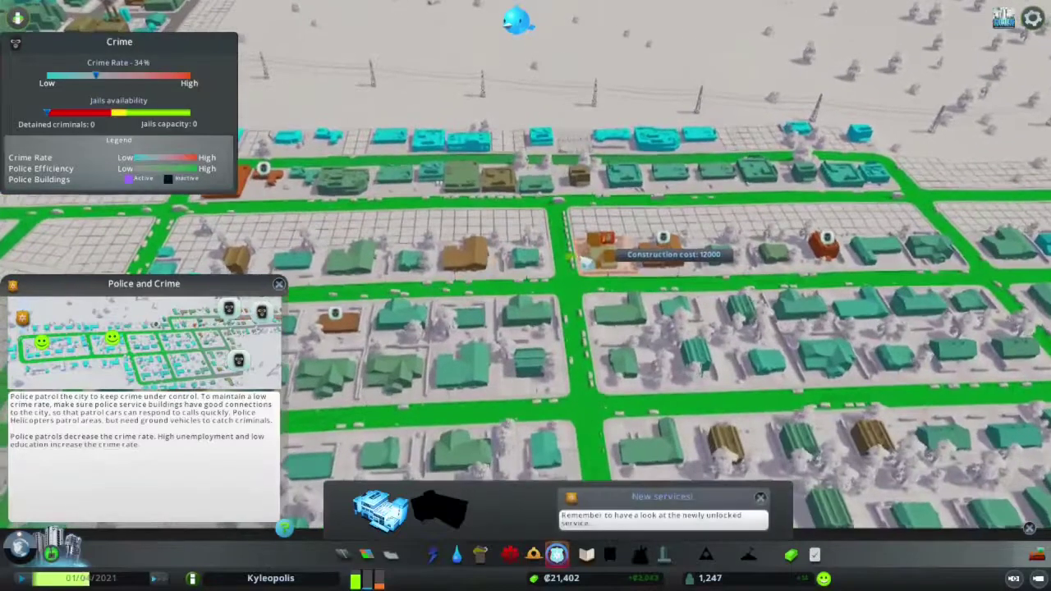
scroll(564, 273, up, 2)
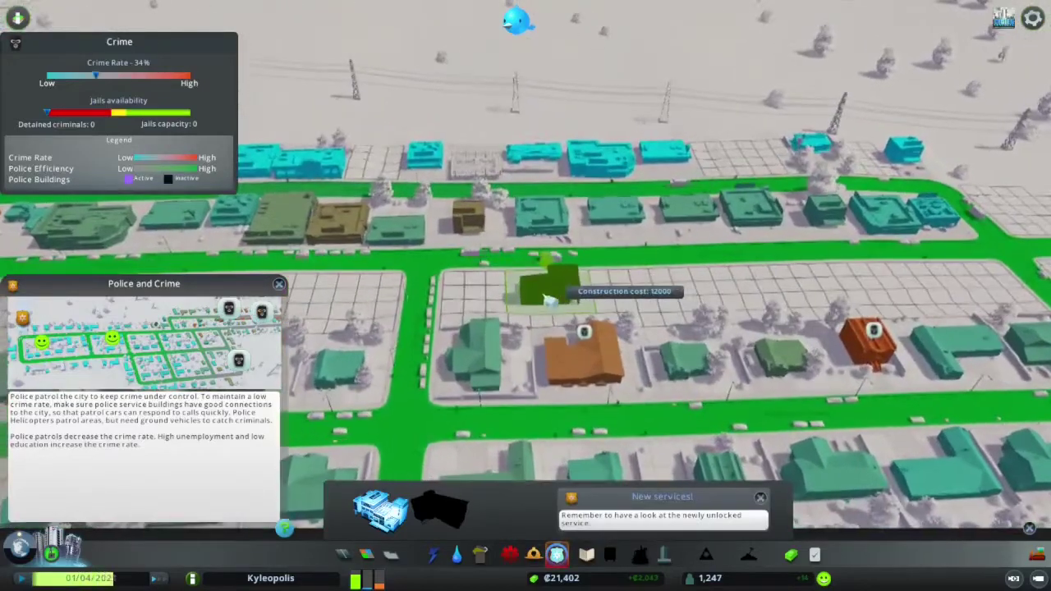
scroll(575, 279, up, 3)
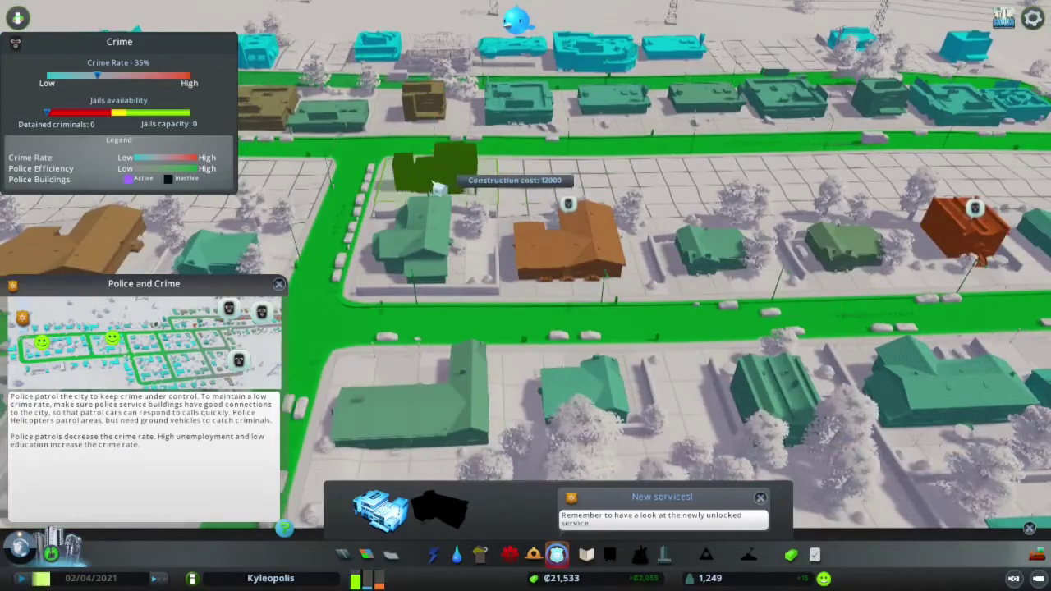
click(405, 194)
scroll(821, 172, down, 3)
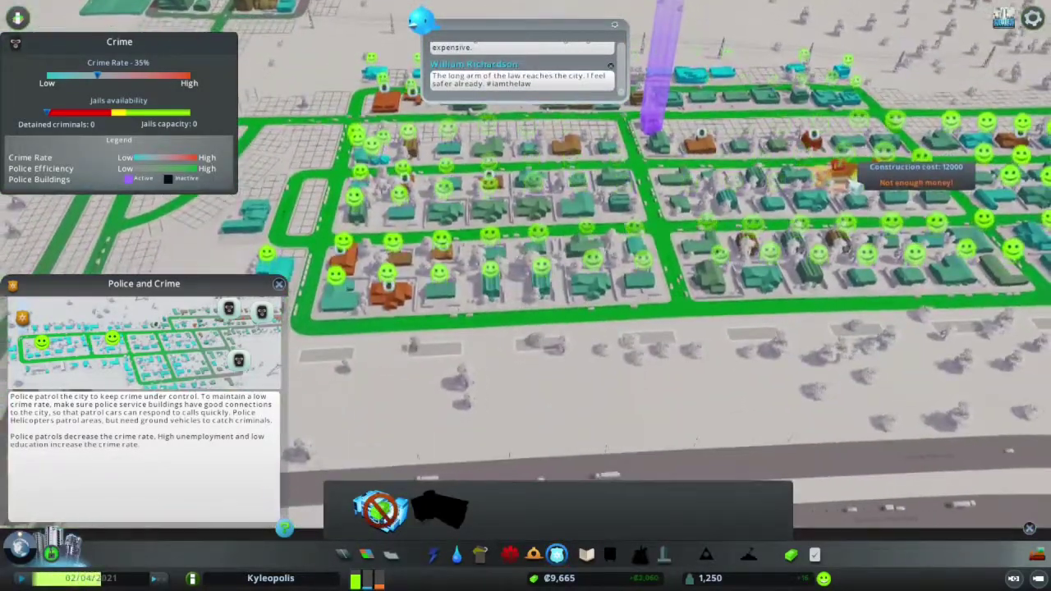
key(f)
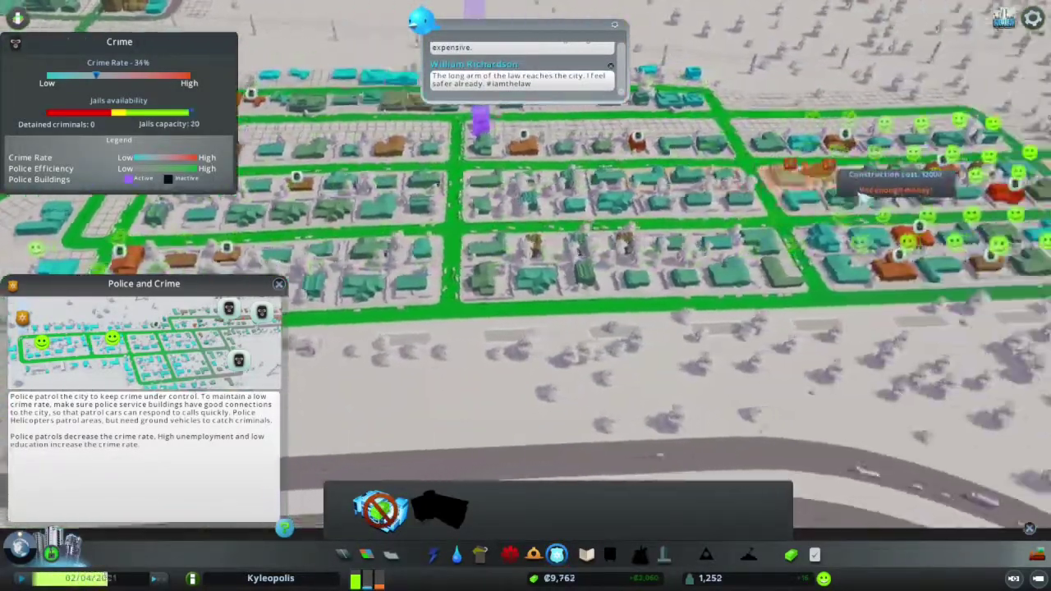
scroll(821, 213, up, 3)
scroll(563, 252, up, 3)
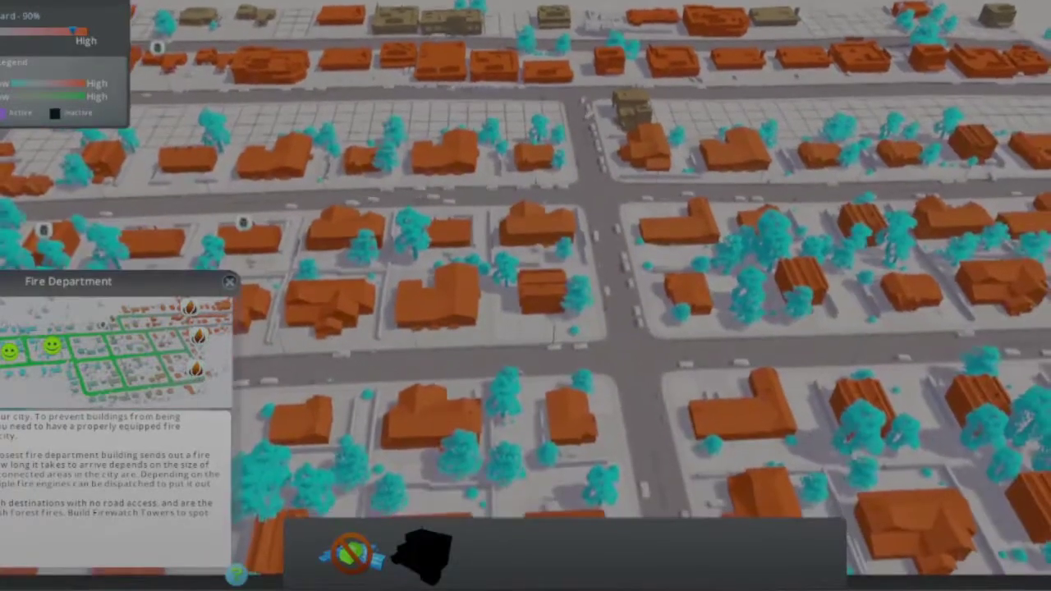
key(Escape)
click(491, 301)
scroll(491, 301, up, 5)
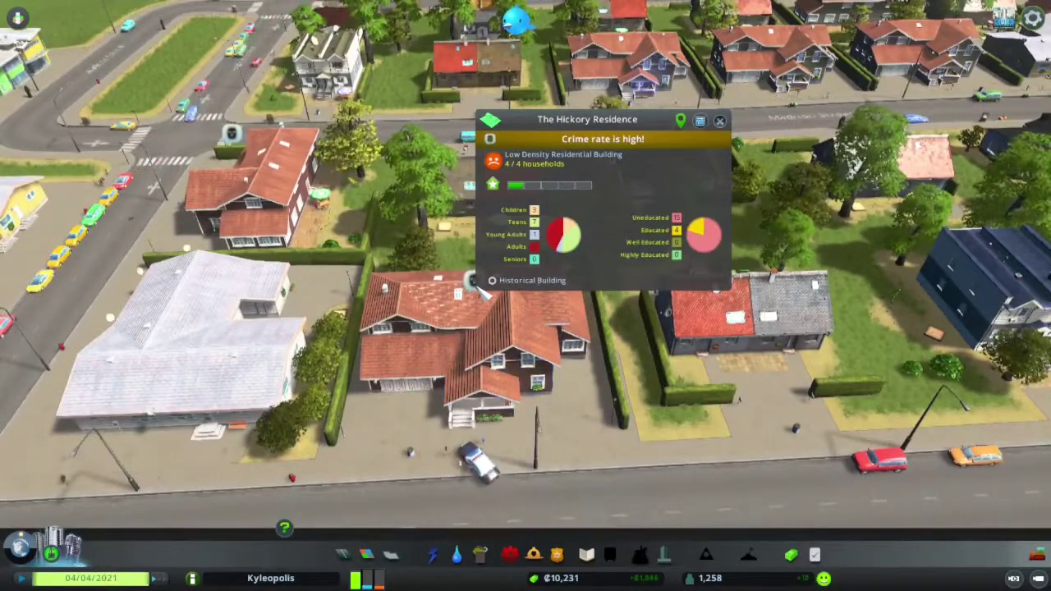
scroll(481, 293, up, 2)
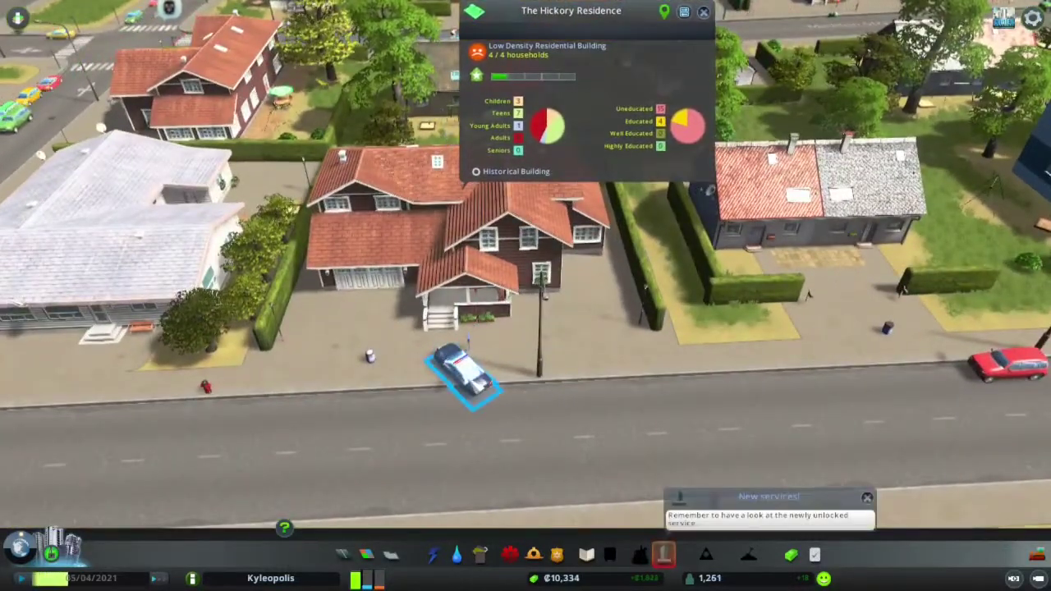
scroll(464, 373, down, 10)
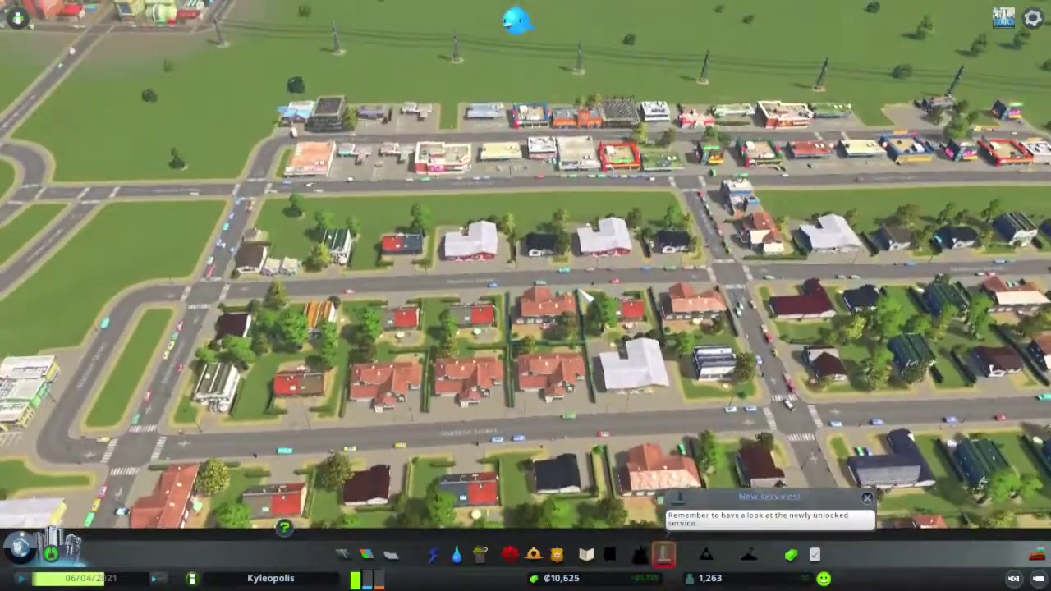
key(s)
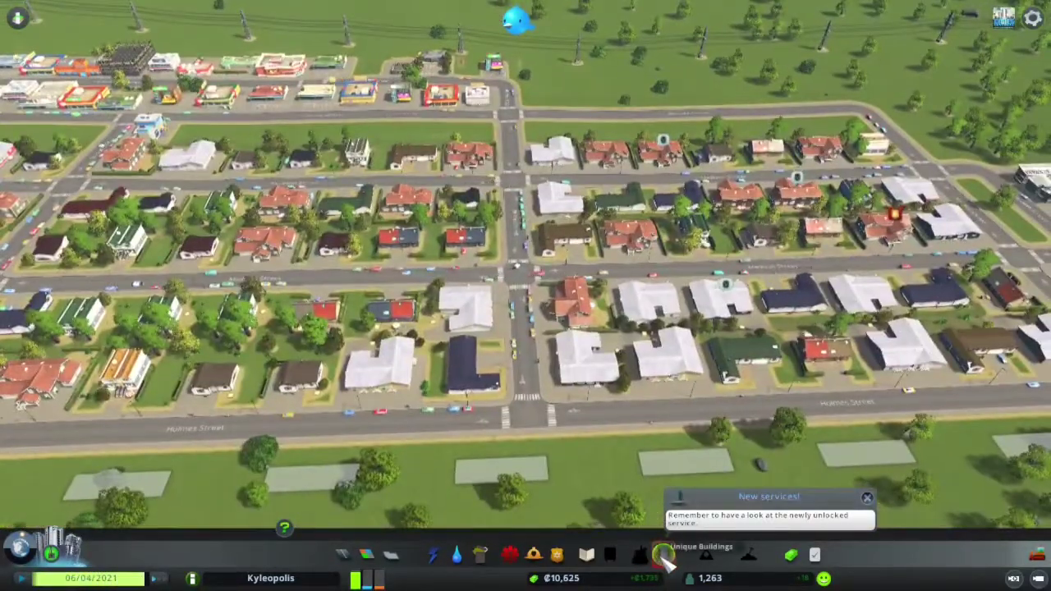
click(662, 556)
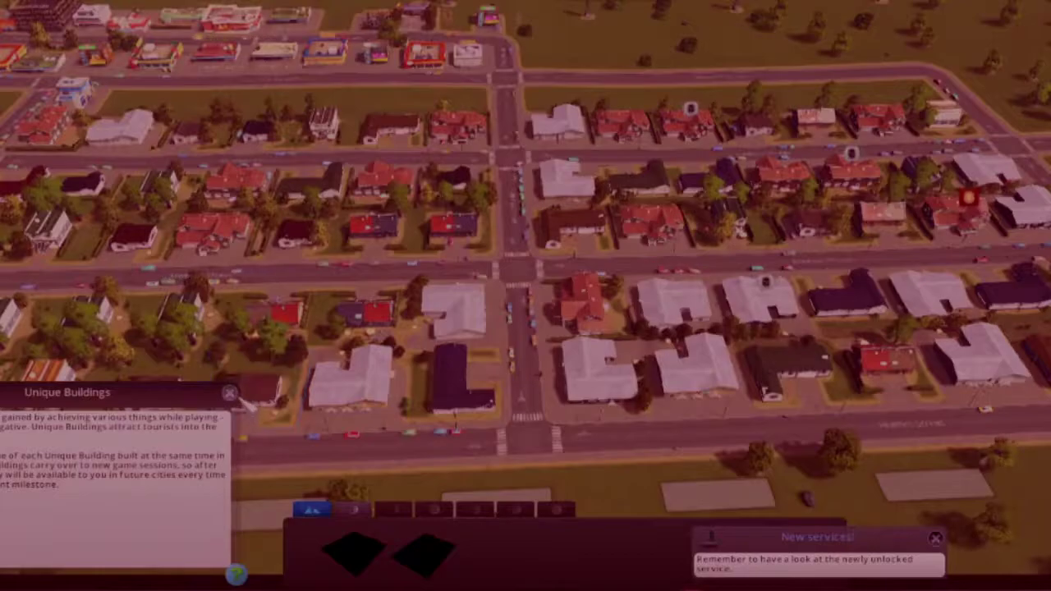
click(229, 394)
scroll(634, 429, down, 5)
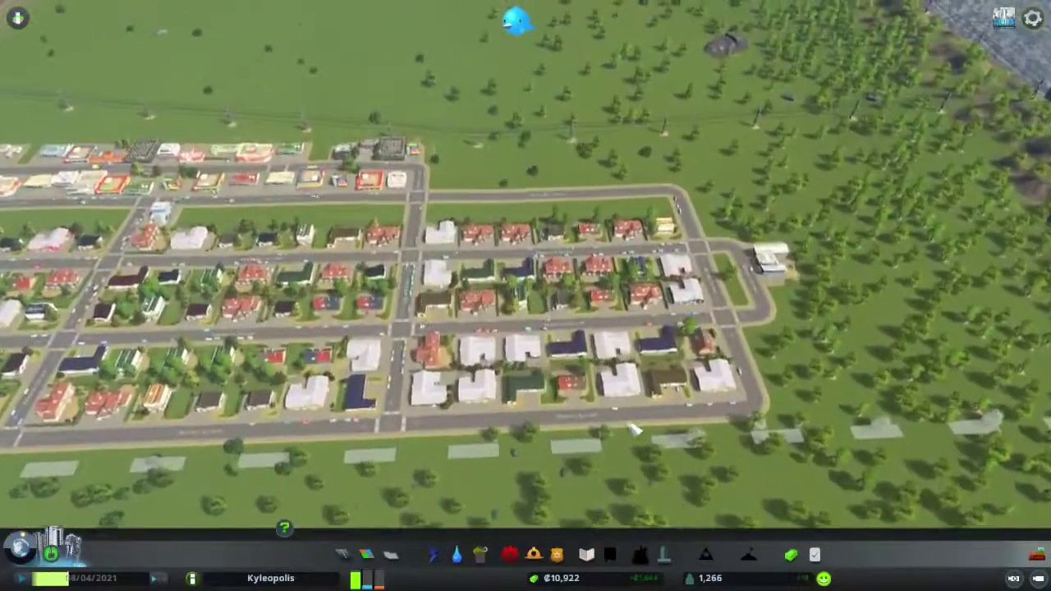
key(a)
key(w)
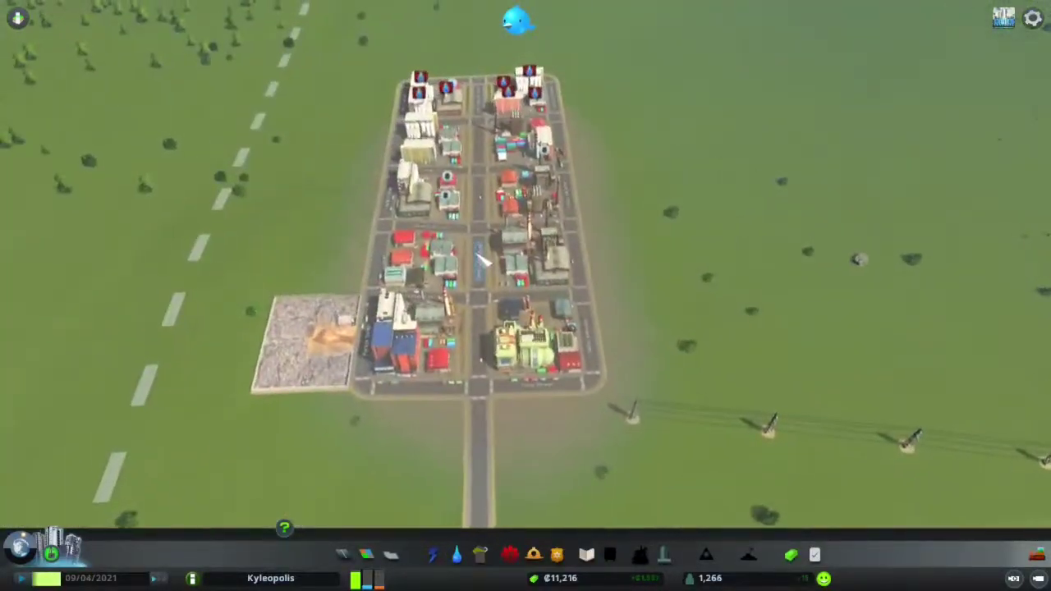
scroll(487, 258, up, 3)
scroll(468, 261, up, 2)
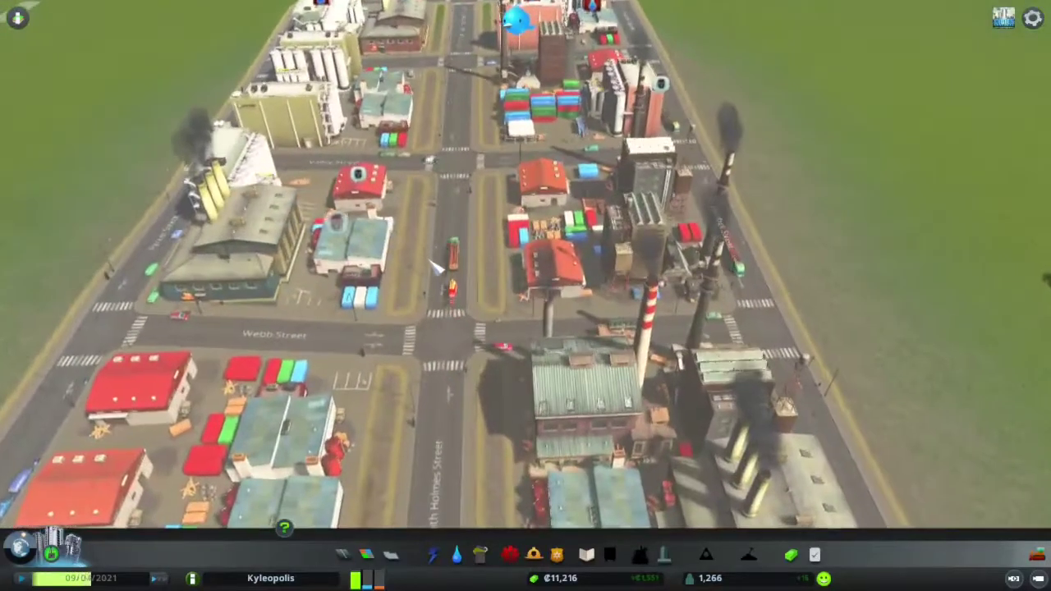
scroll(439, 279, down, 3)
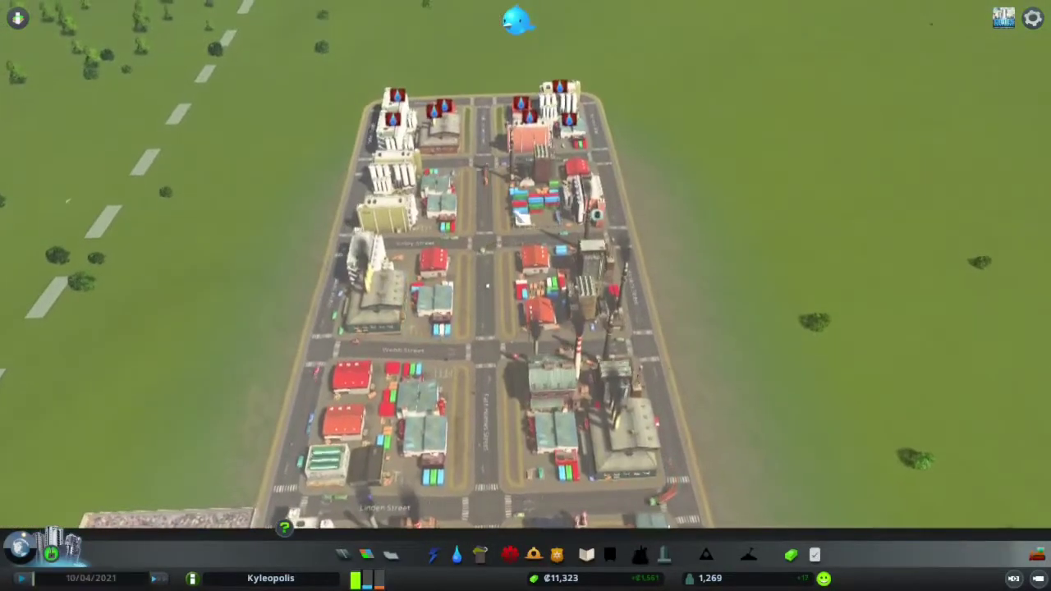
click(457, 556)
scroll(611, 199, up, 2)
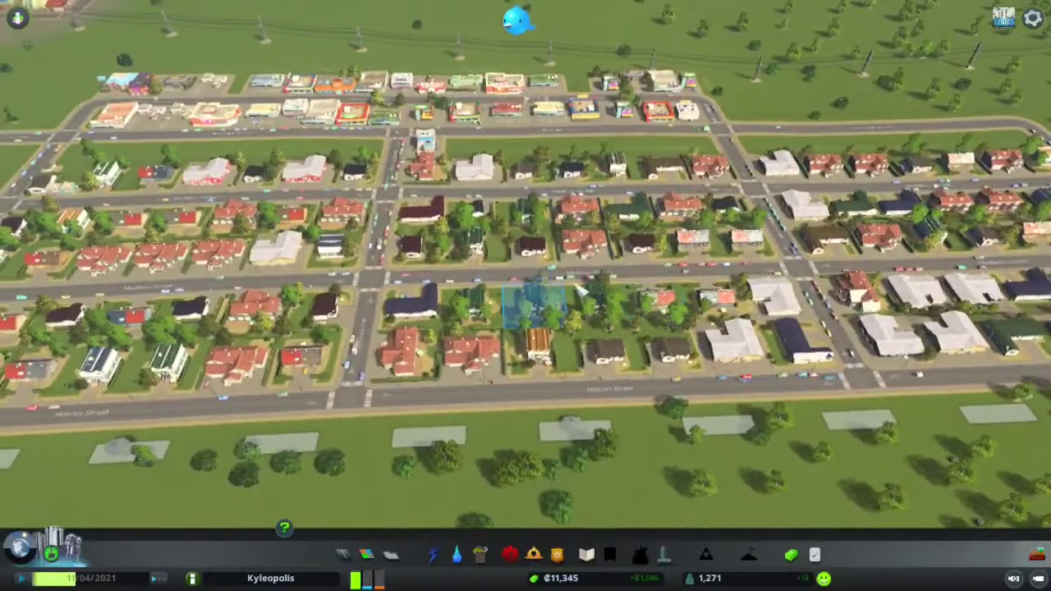
key(w)
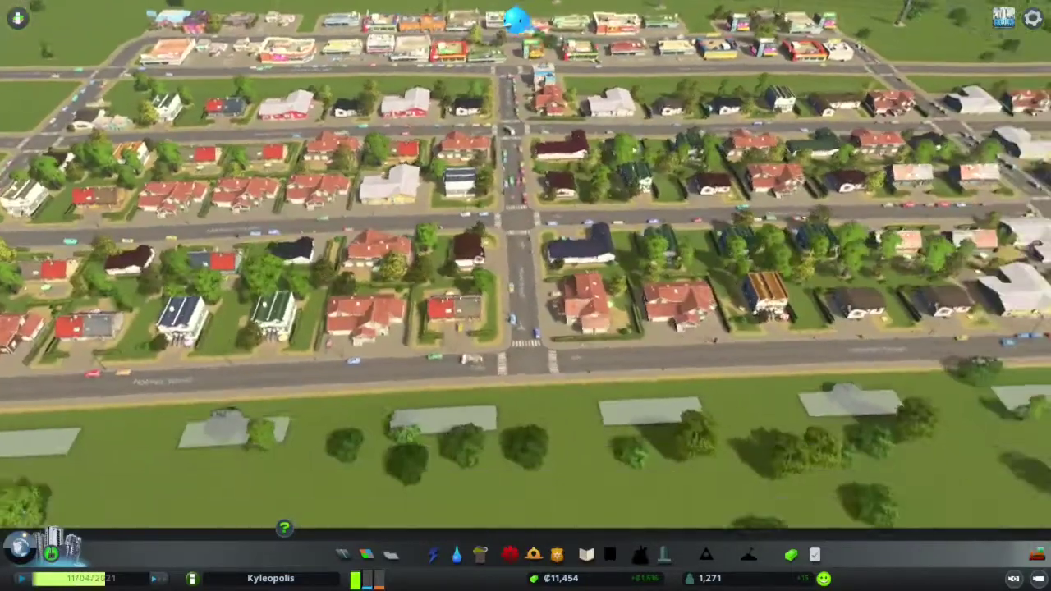
scroll(638, 281, down, 5)
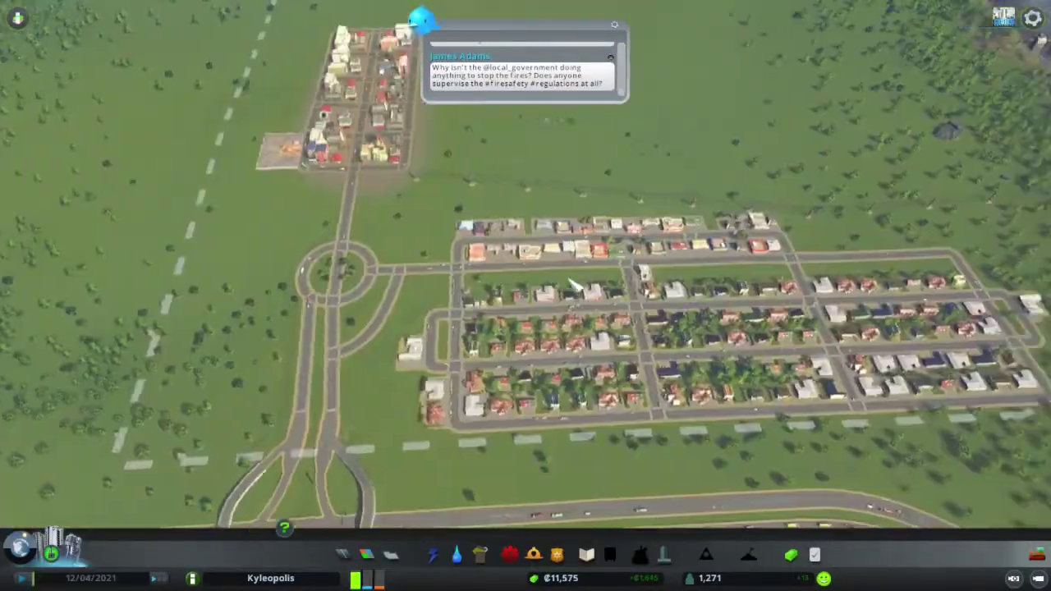
scroll(591, 246, up, 5)
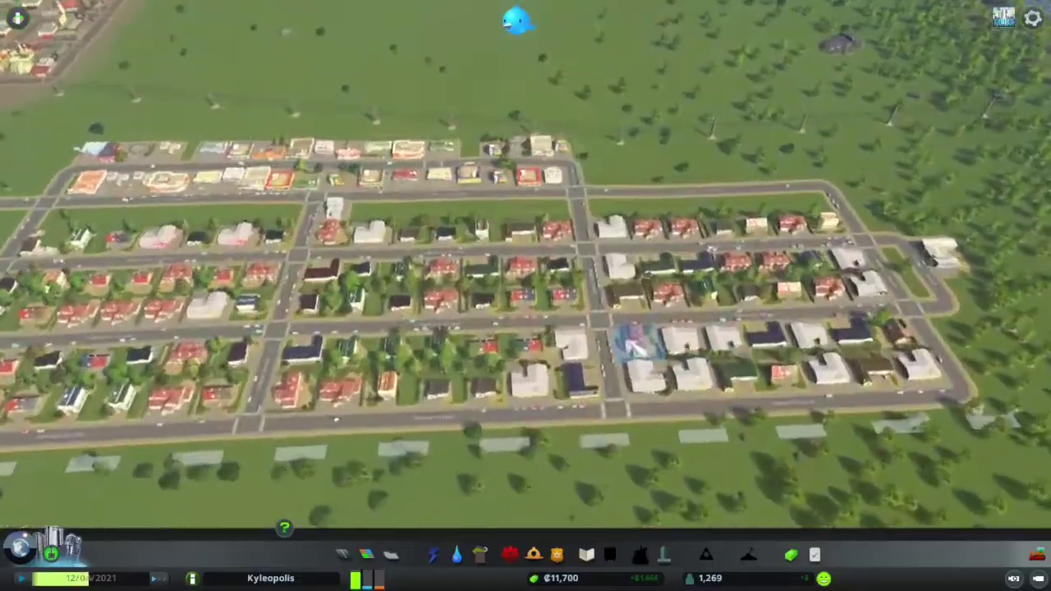
scroll(694, 444, up, 5)
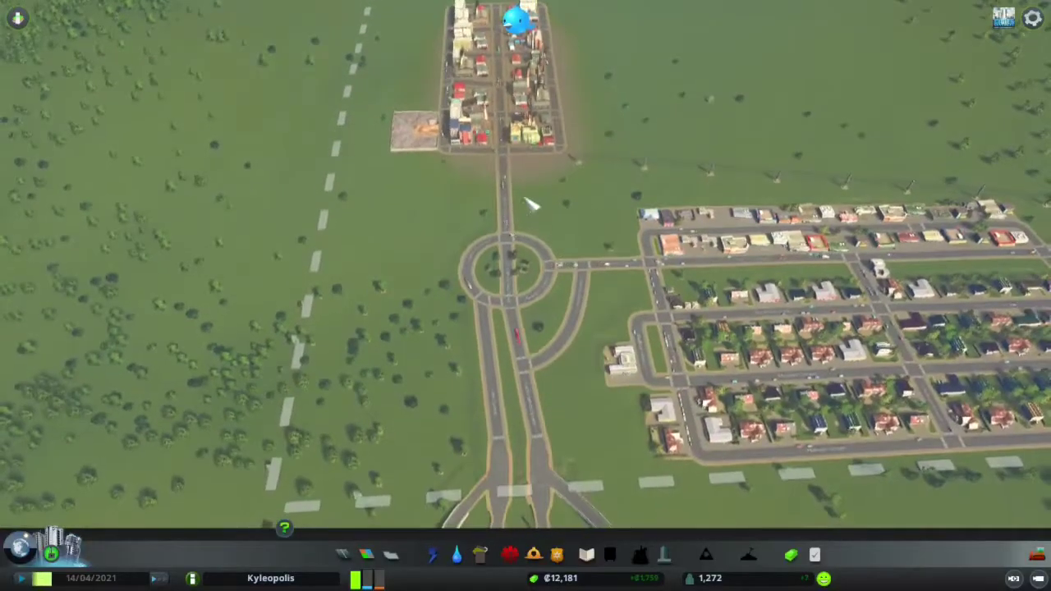
scroll(320, 335, up, 3)
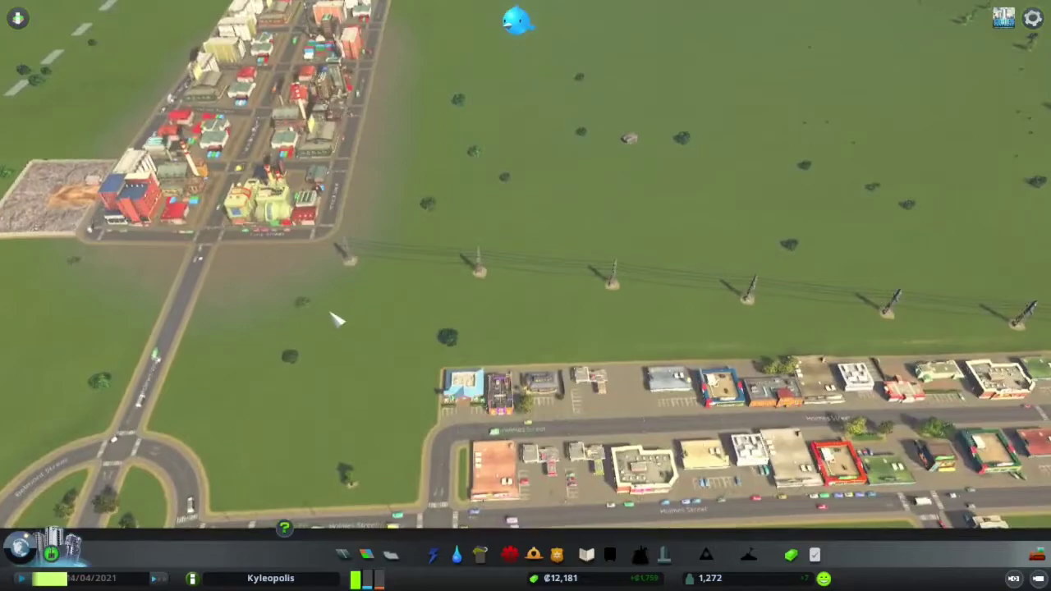
key(s)
scroll(504, 365, up, 5)
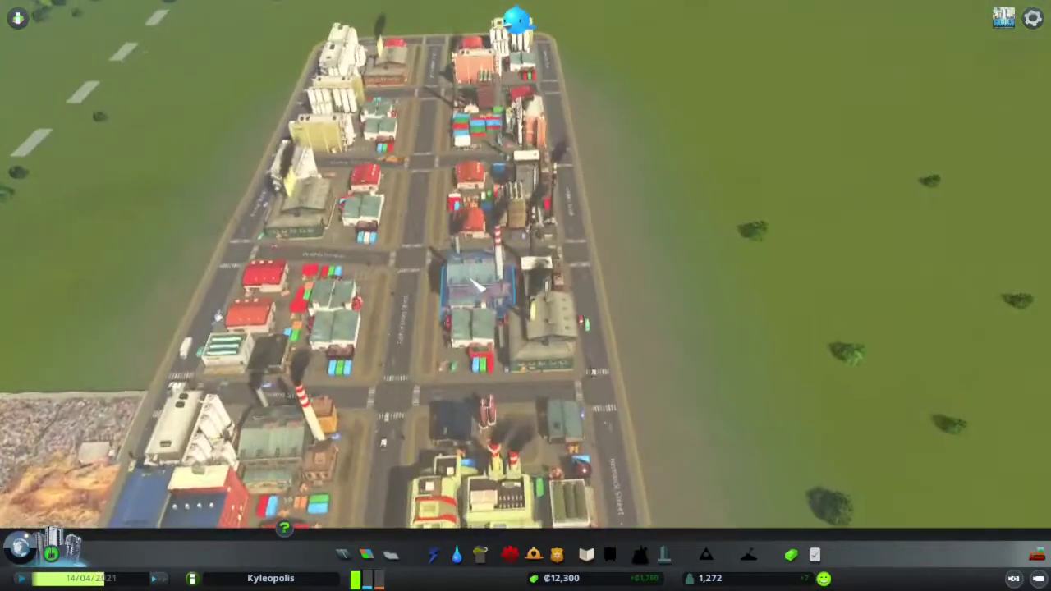
scroll(505, 365, down, 5)
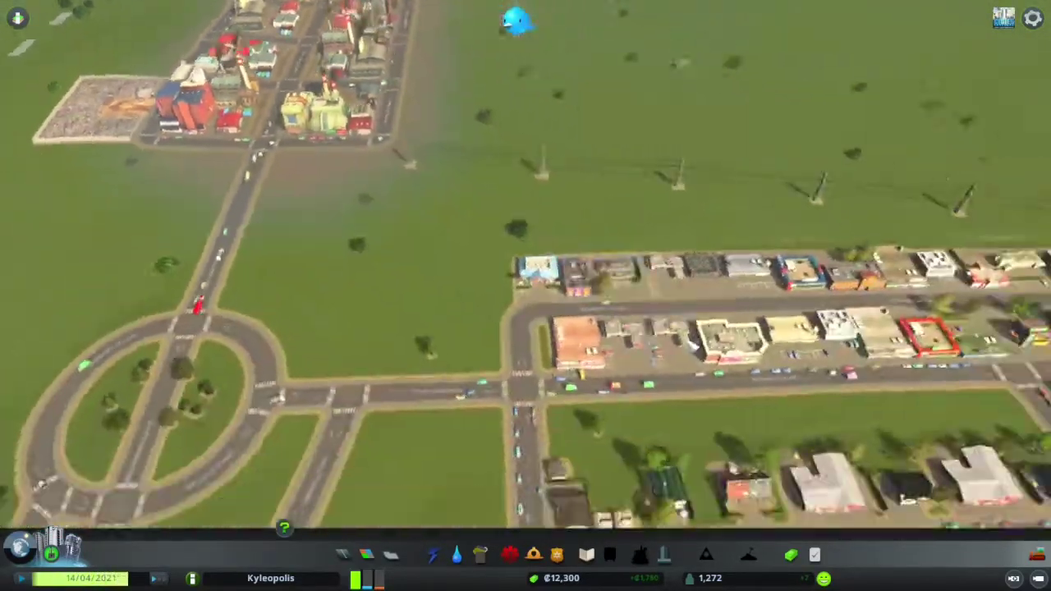
key(d)
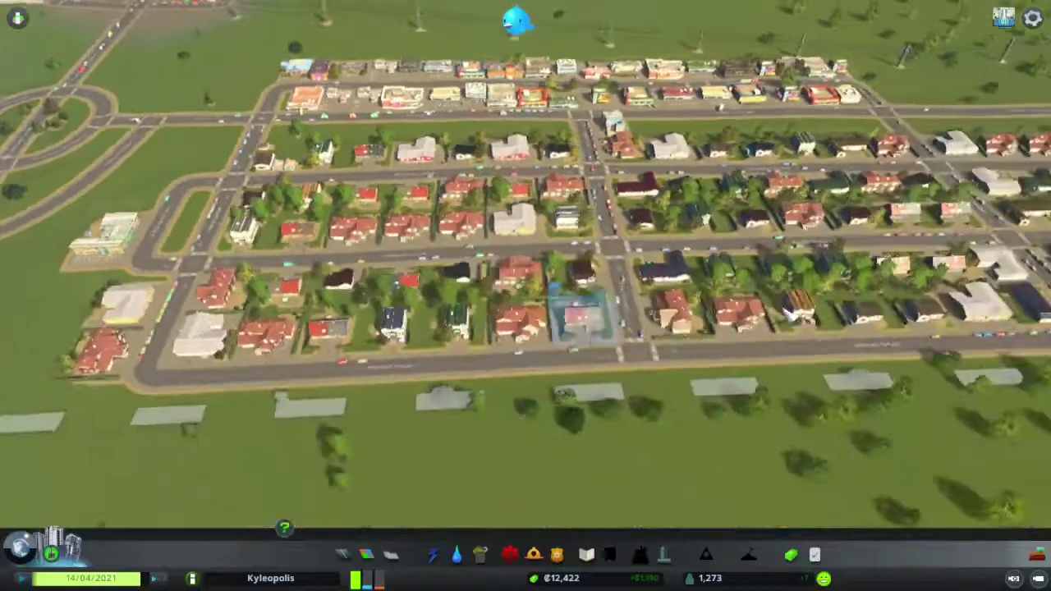
key(s)
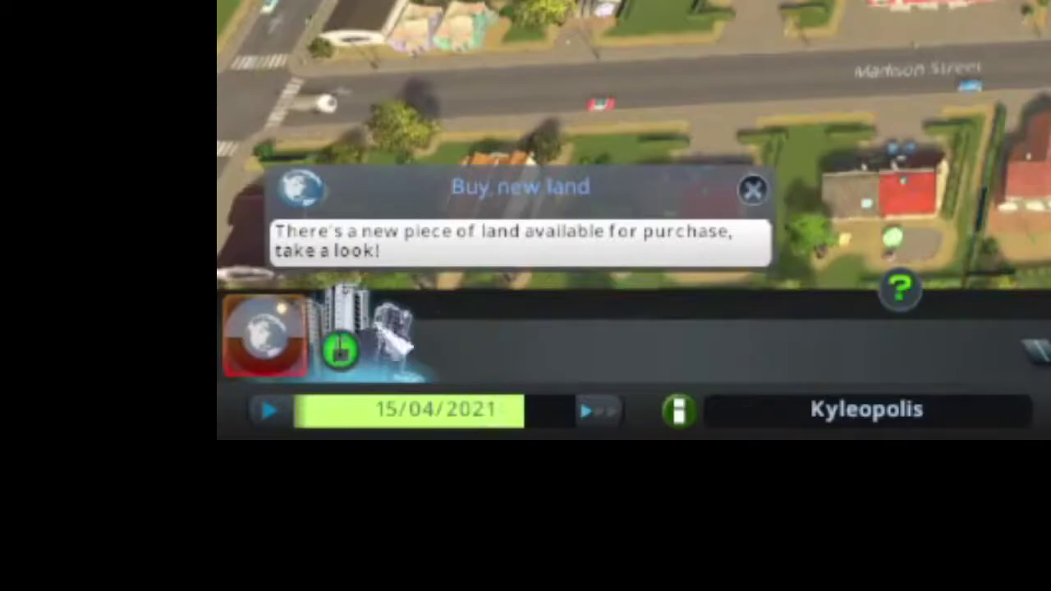
- Buy the adjoining land tile for ₡3,400 from the Areas map
click(25, 549)
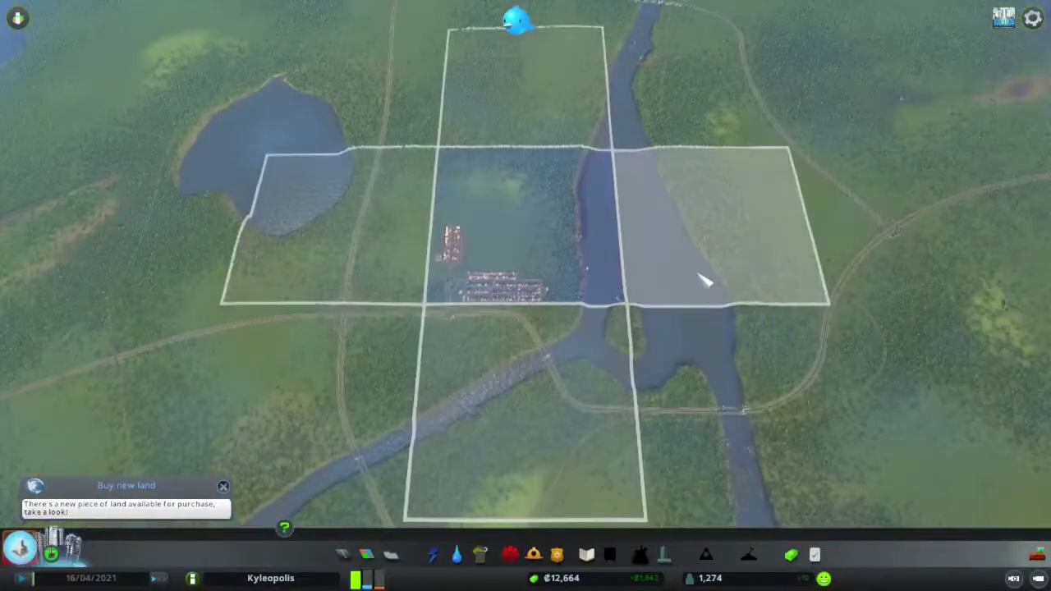
click(605, 187)
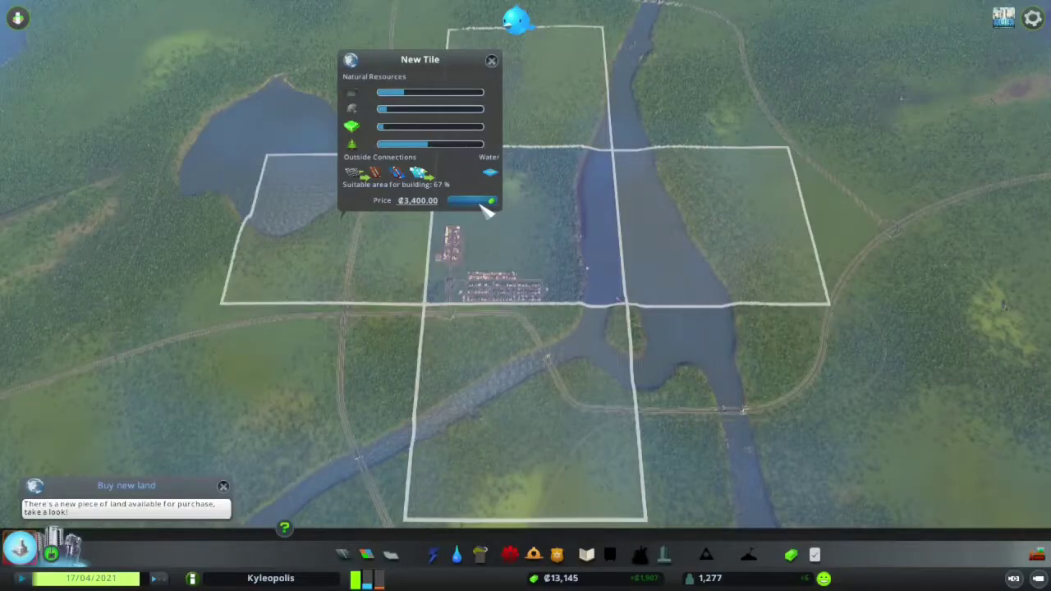
click(484, 205)
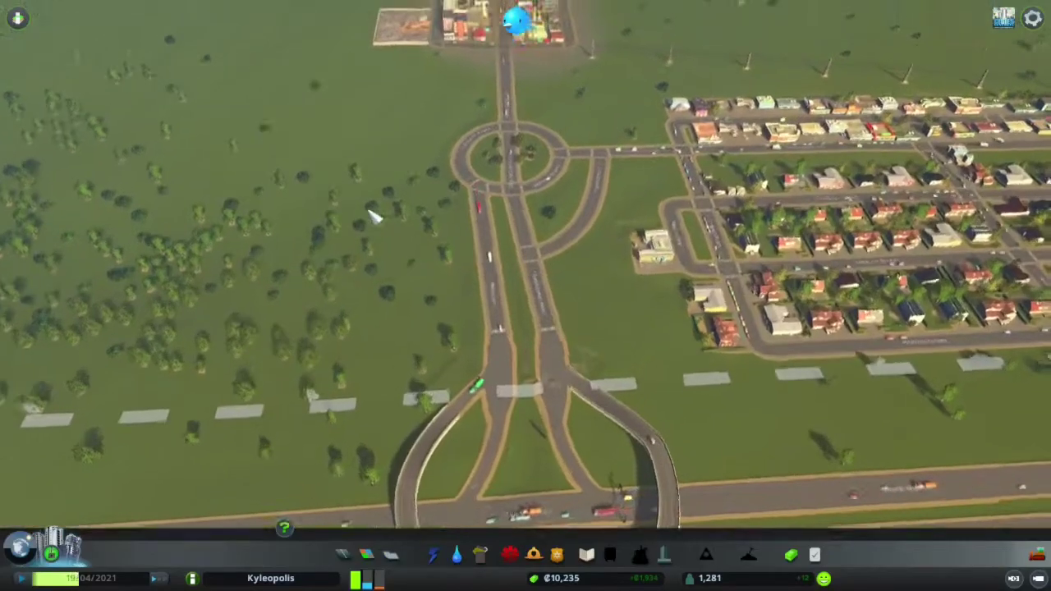
scroll(430, 288, up, 5)
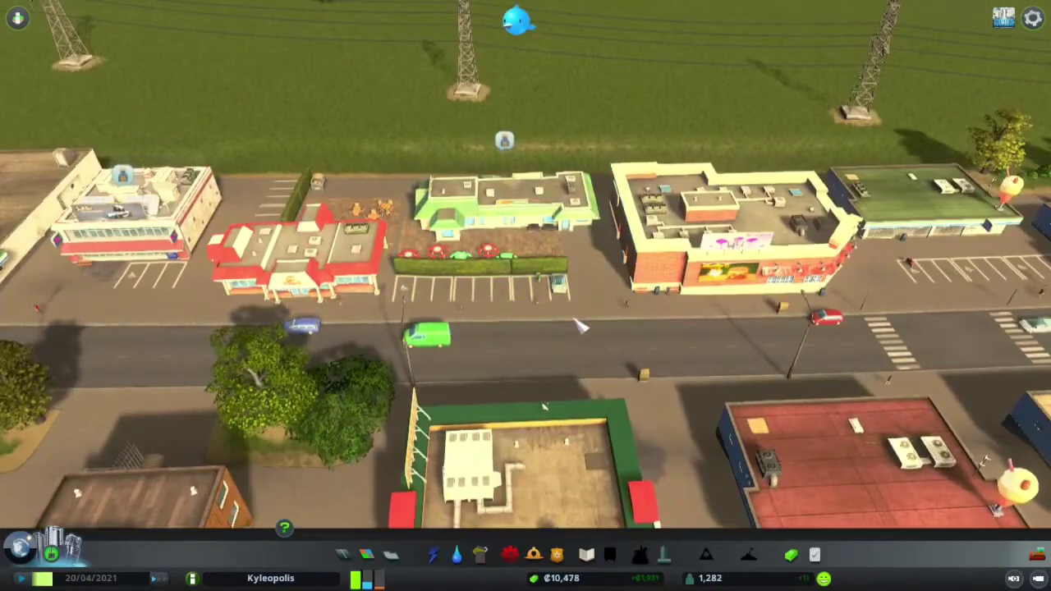
scroll(580, 327, down, 5)
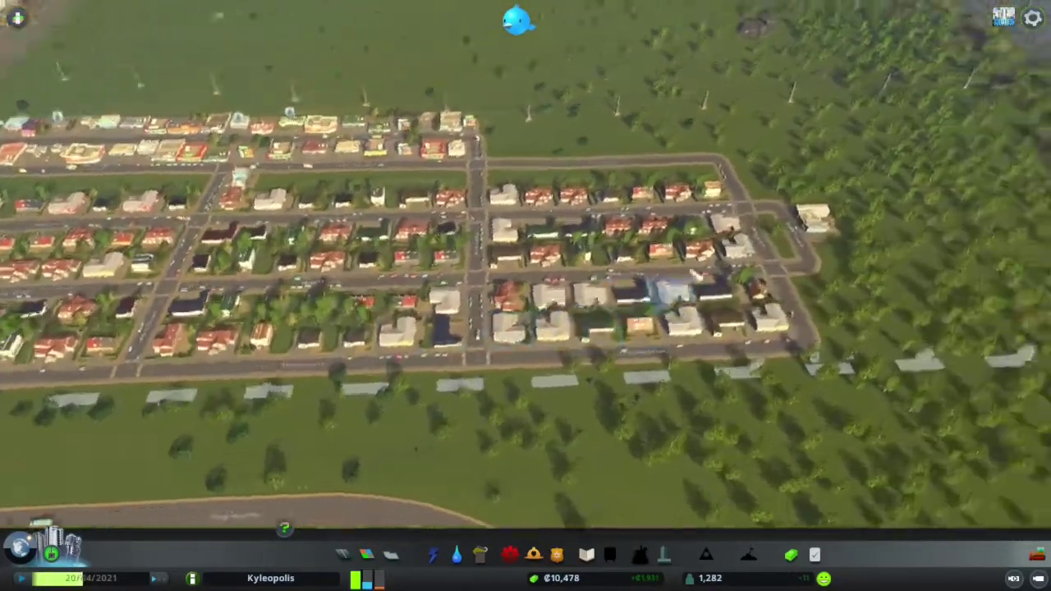
scroll(569, 329, up, 5)
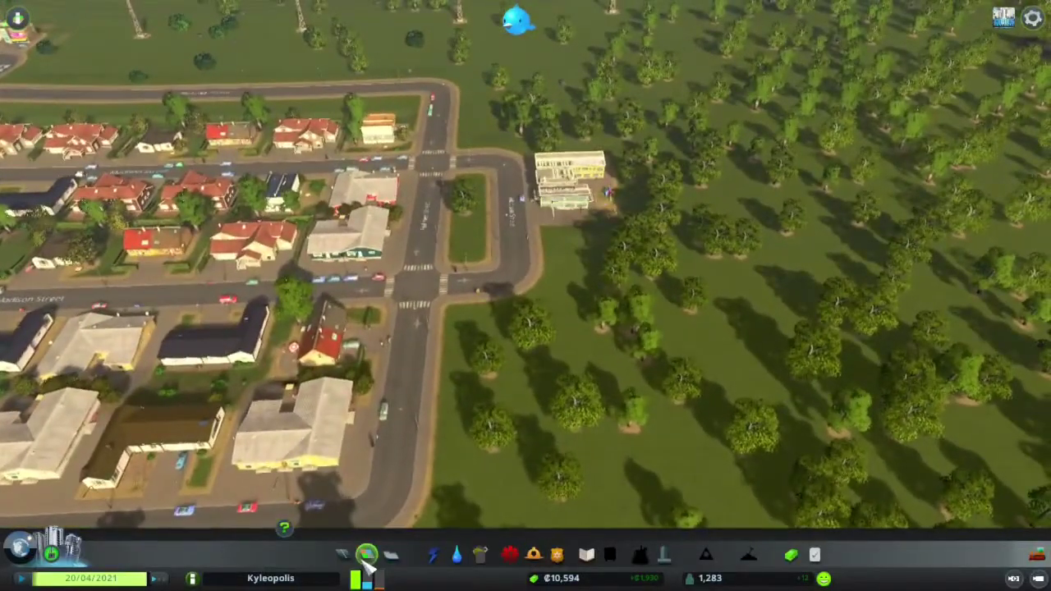
- Show the zoning overlay and survey the residential zones and commercial strip
click(366, 556)
scroll(552, 335, up, 3)
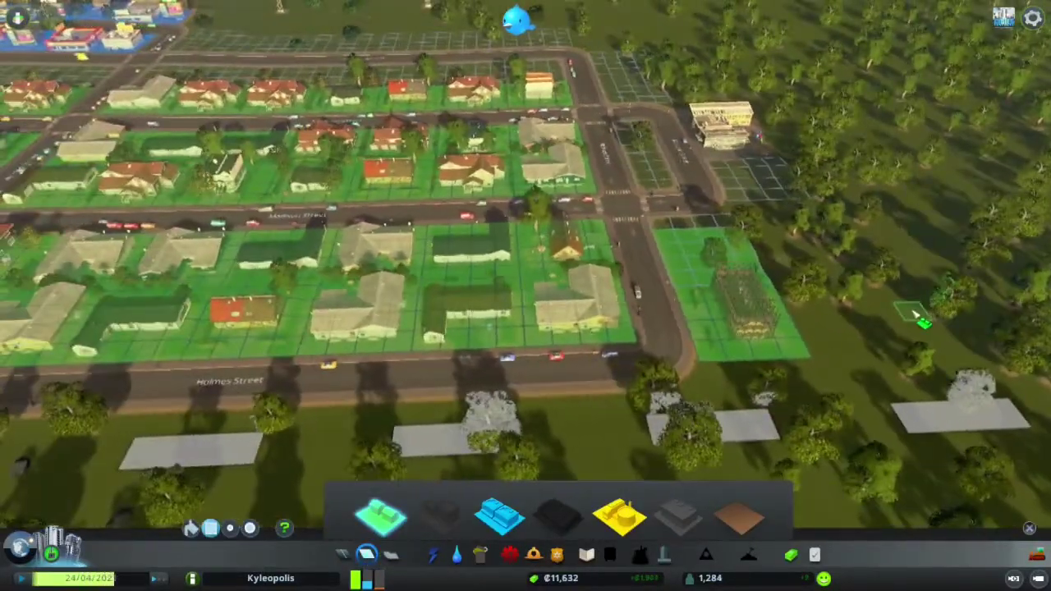
key(a)
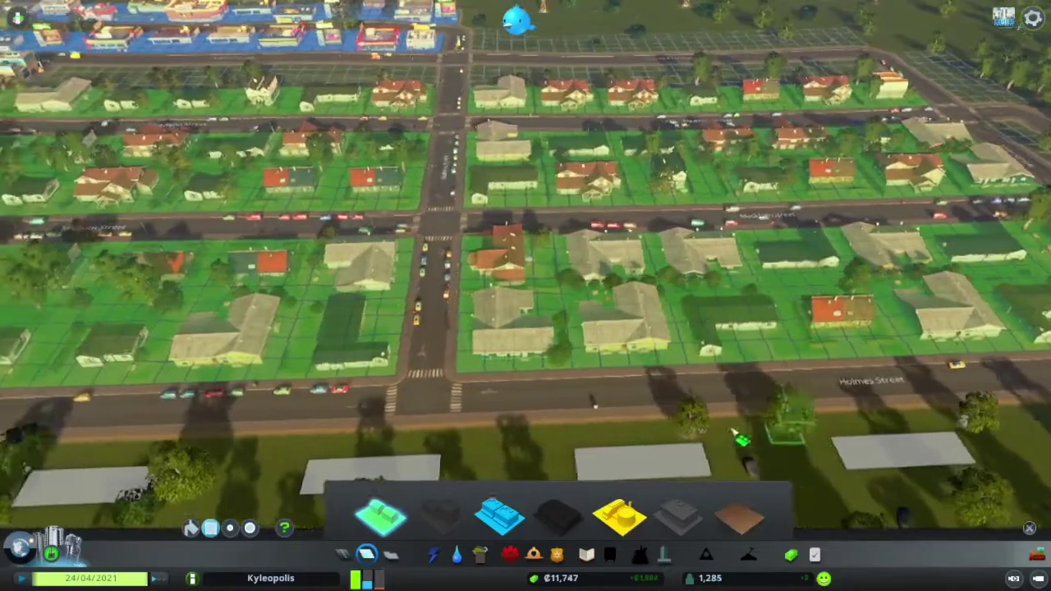
key(w)
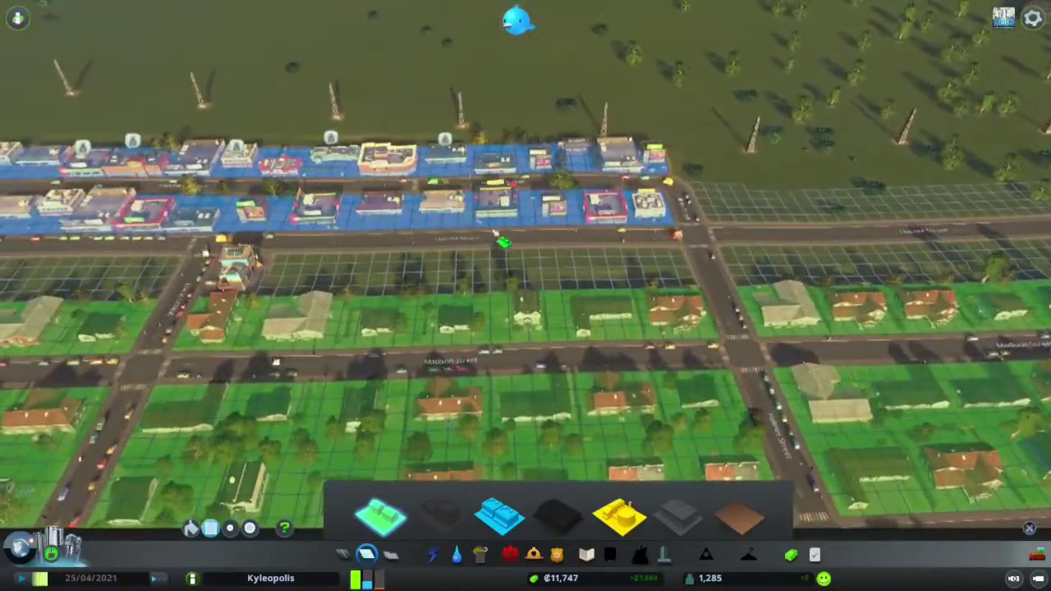
scroll(495, 235, down, 3)
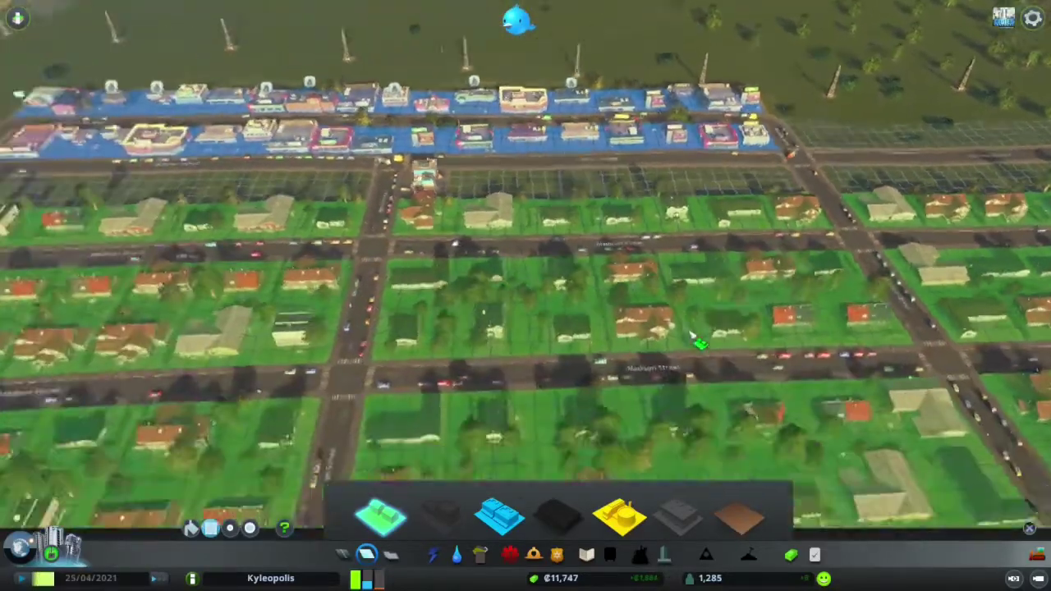
scroll(509, 254, up, 4)
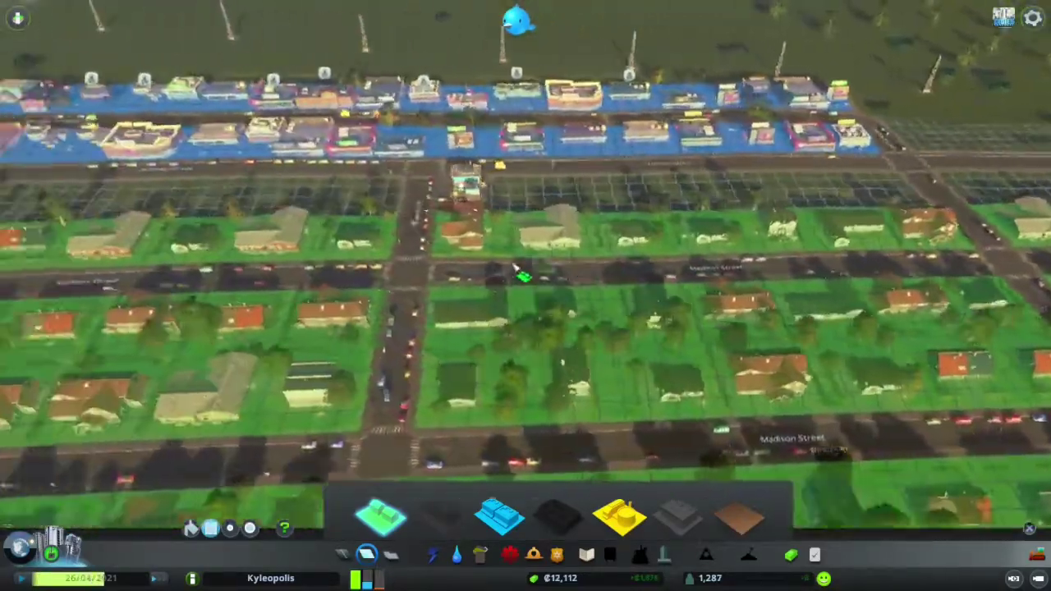
key(a)
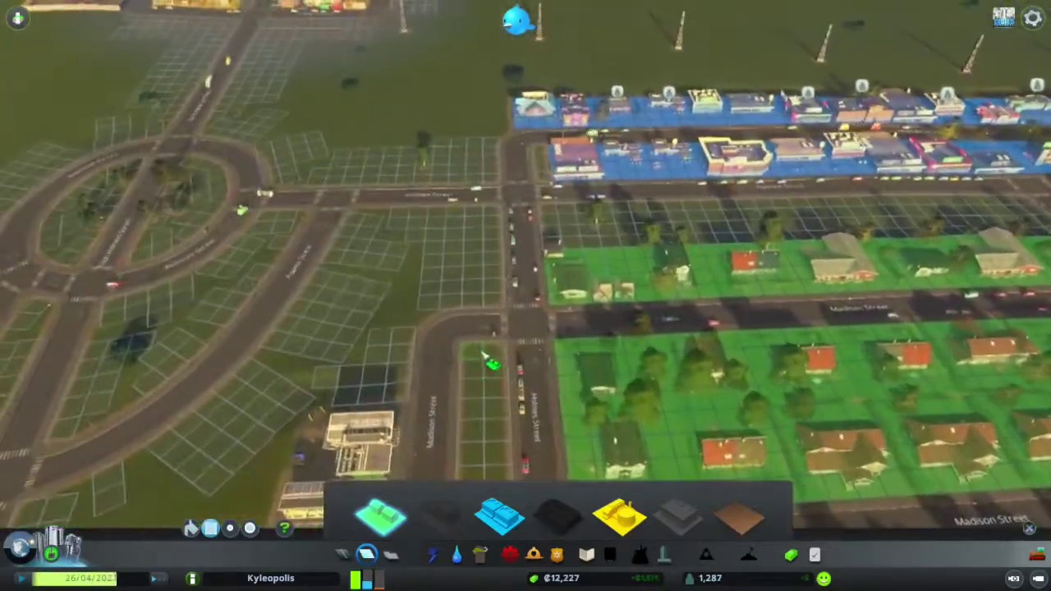
key(s)
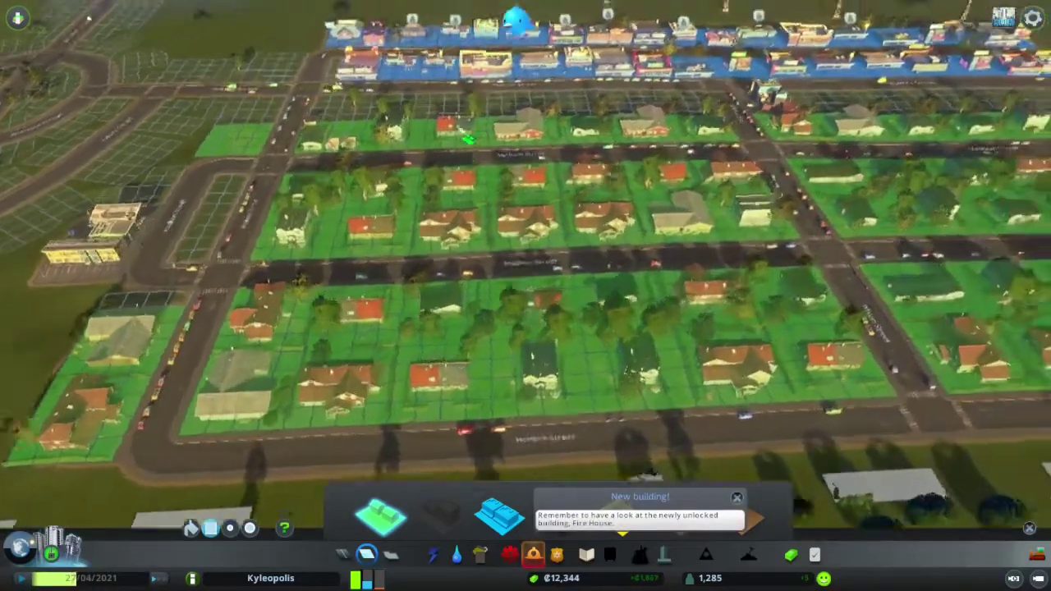
key(d)
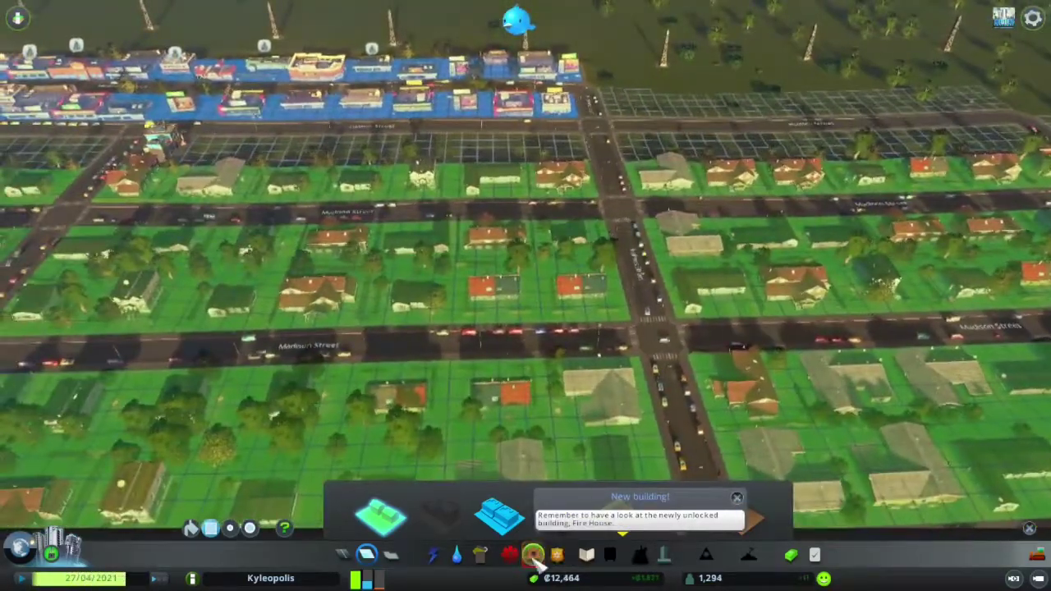
- Show fire hazard coverage and pan left across the city
click(511, 557)
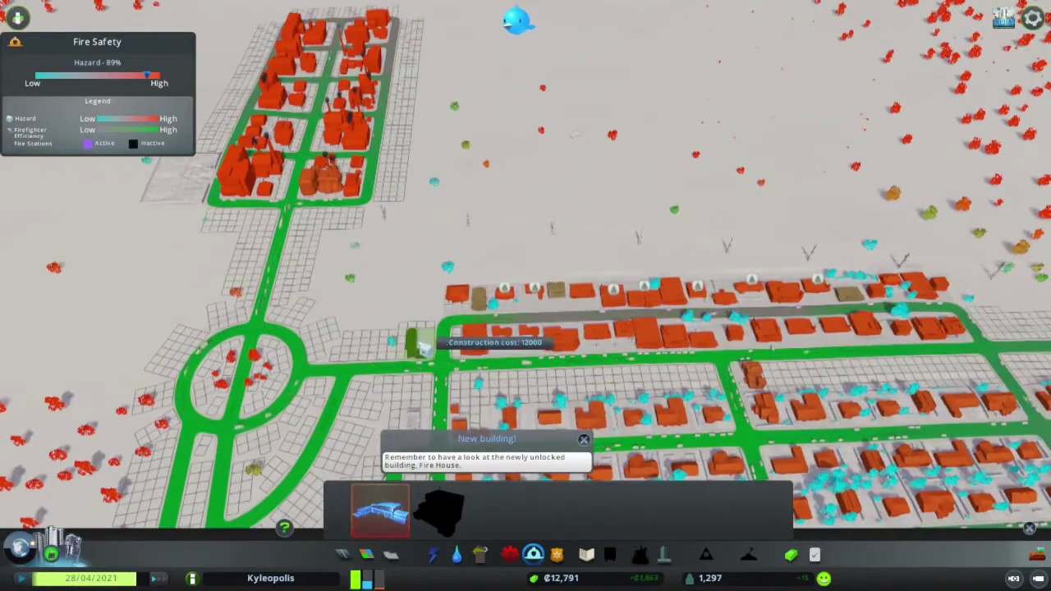
scroll(428, 347, down, 5)
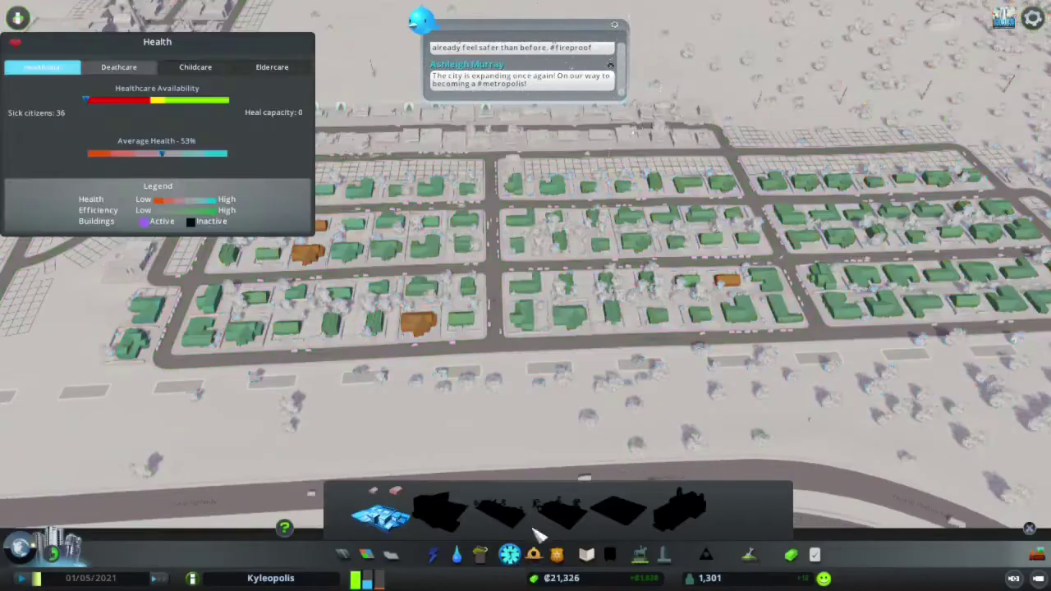
key(a)
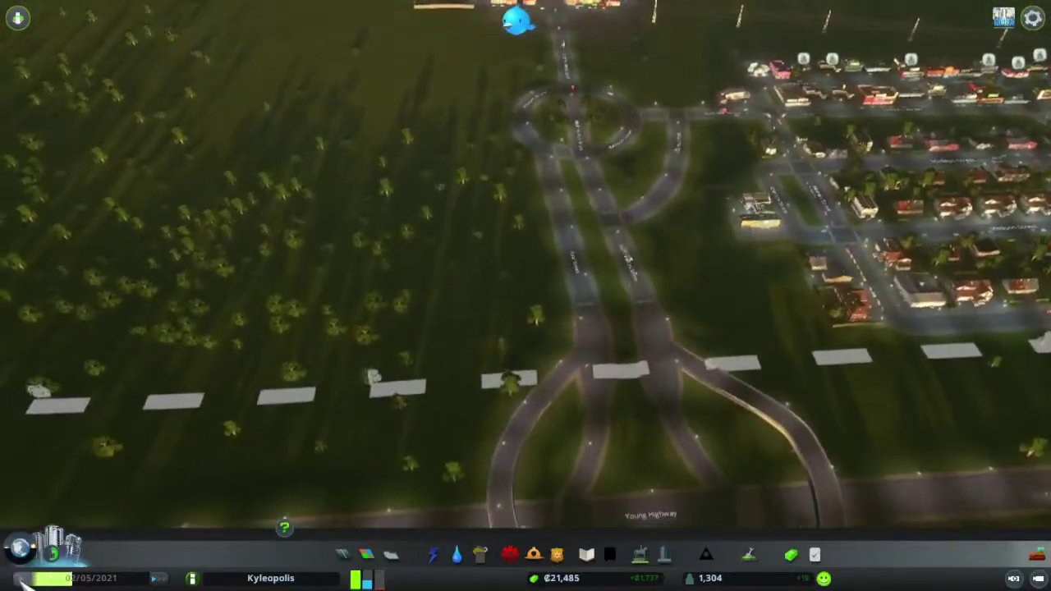
- Pause the game and build an elevated ramp road over the roundabout to the highway
click(23, 578)
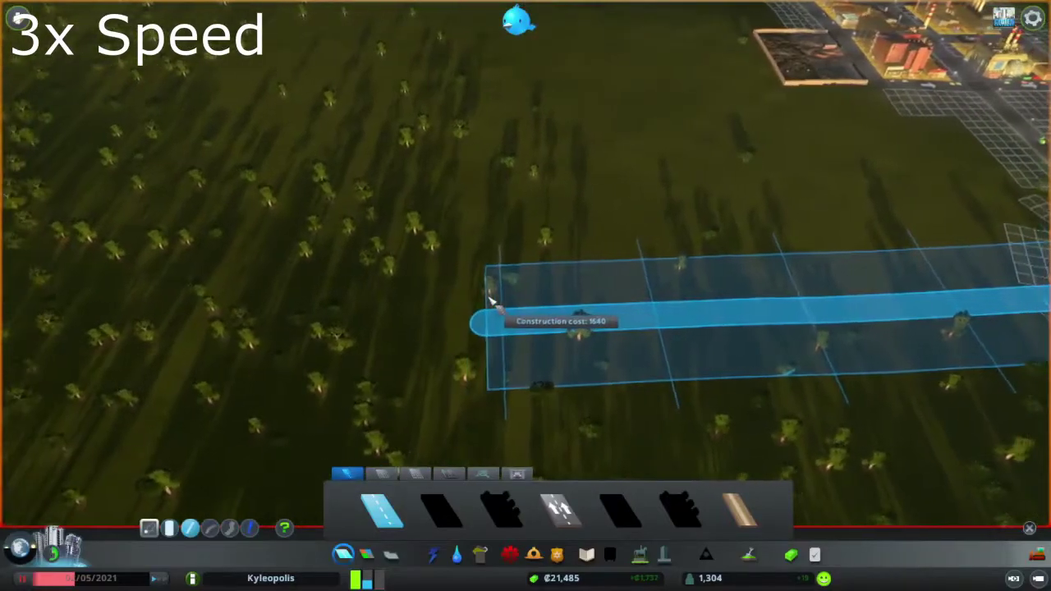
key(q)
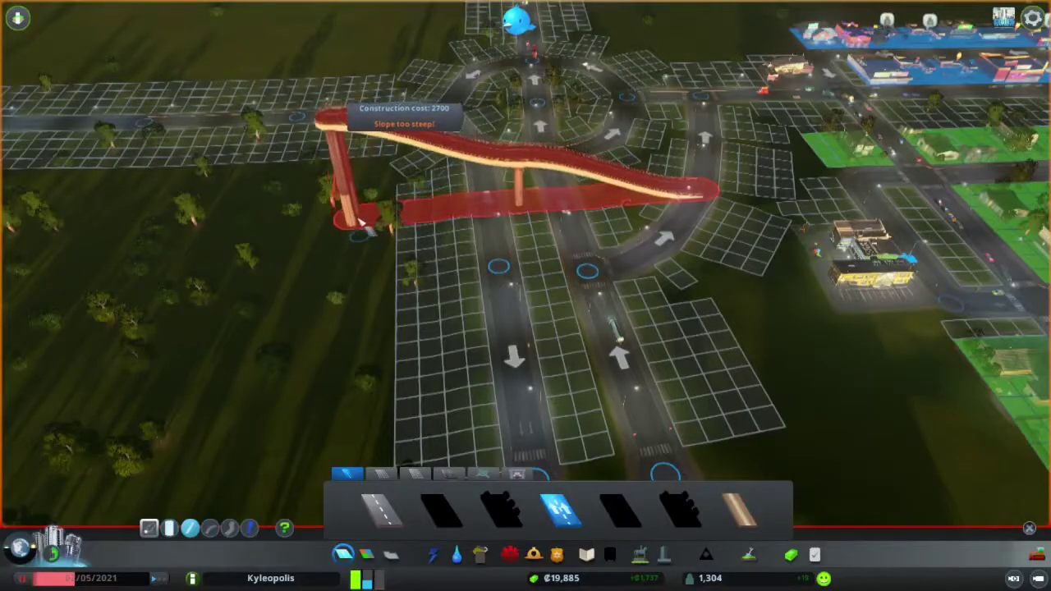
key(Page_Down)
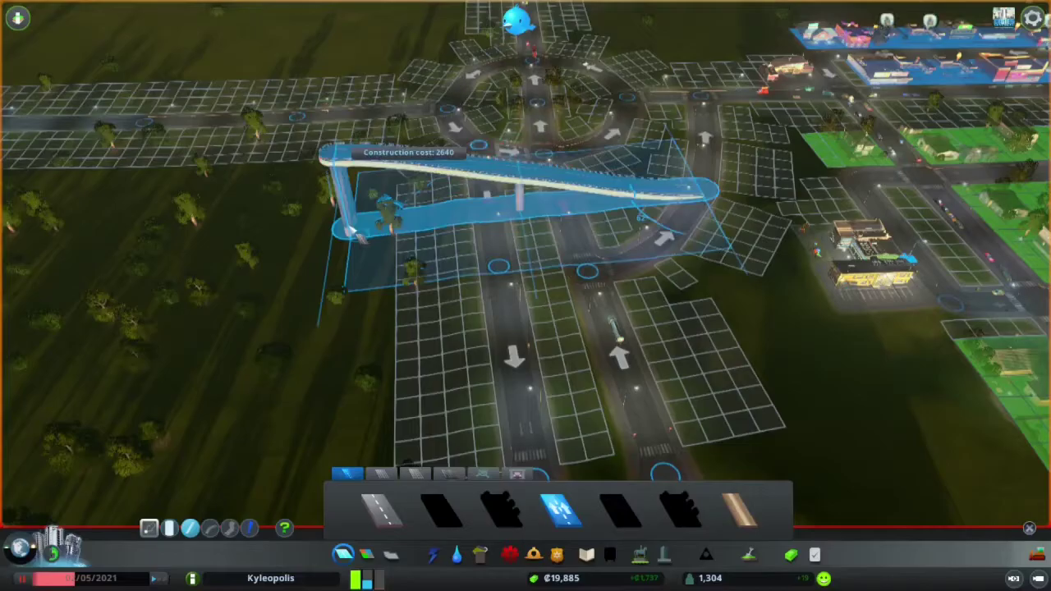
key(Page_Down)
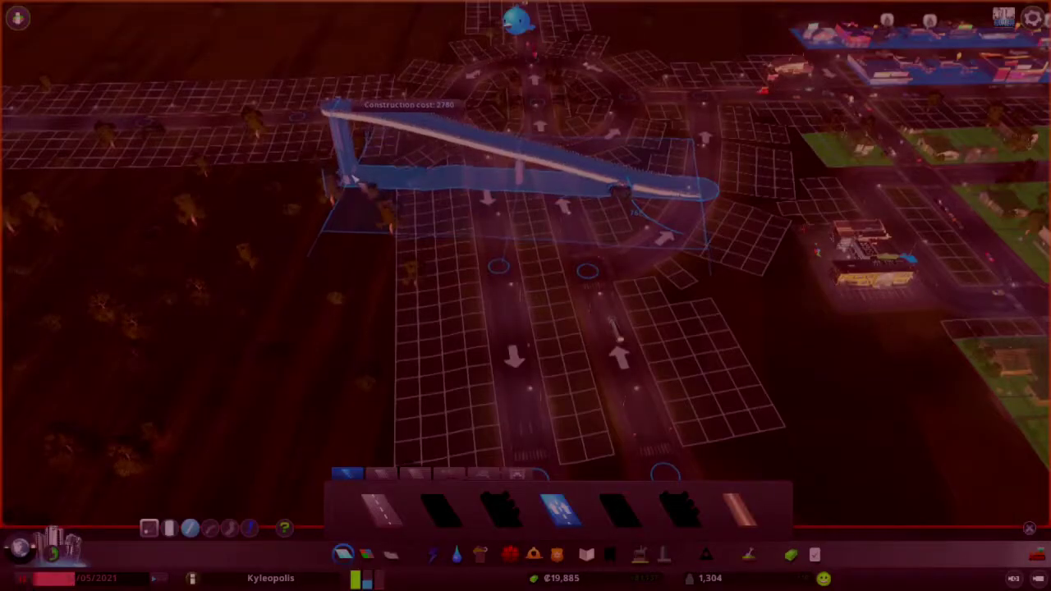
key(Page_Up)
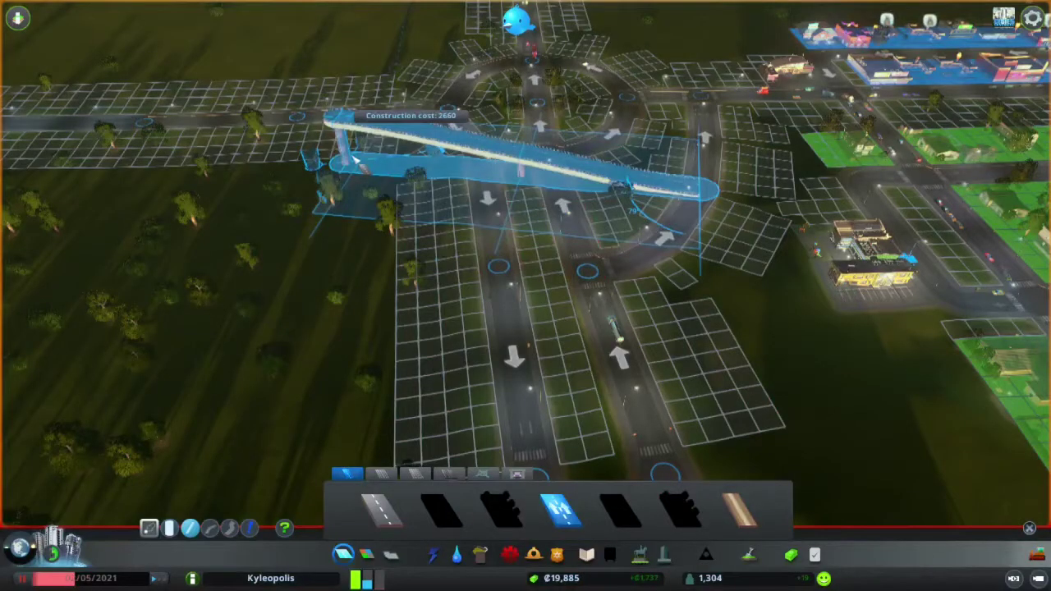
click(355, 159)
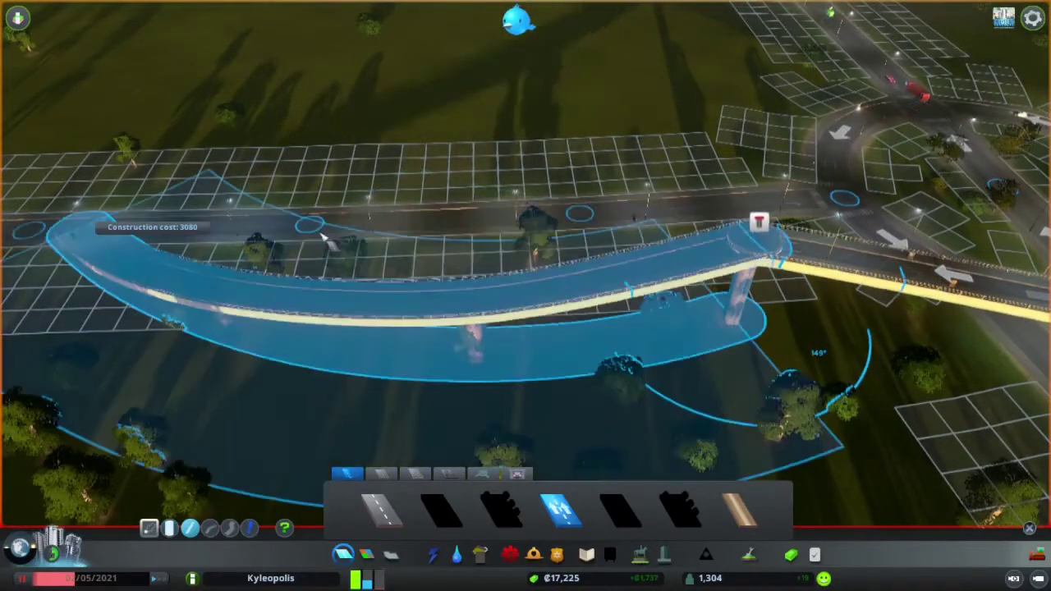
click(358, 236)
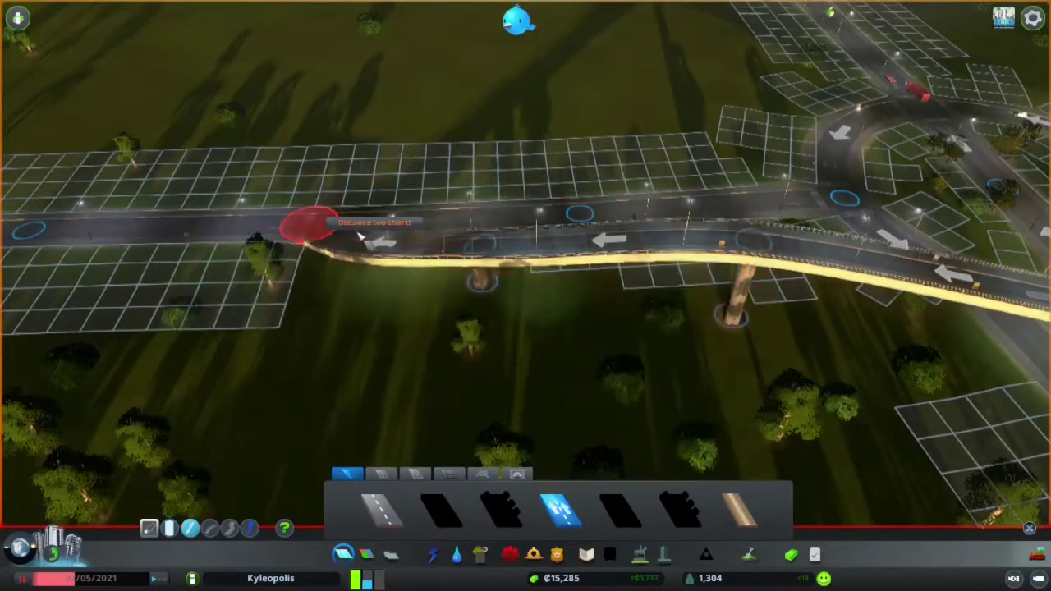
scroll(359, 236, down, 3)
- Swing the view across the roundabout to face the residential grid
key(d)
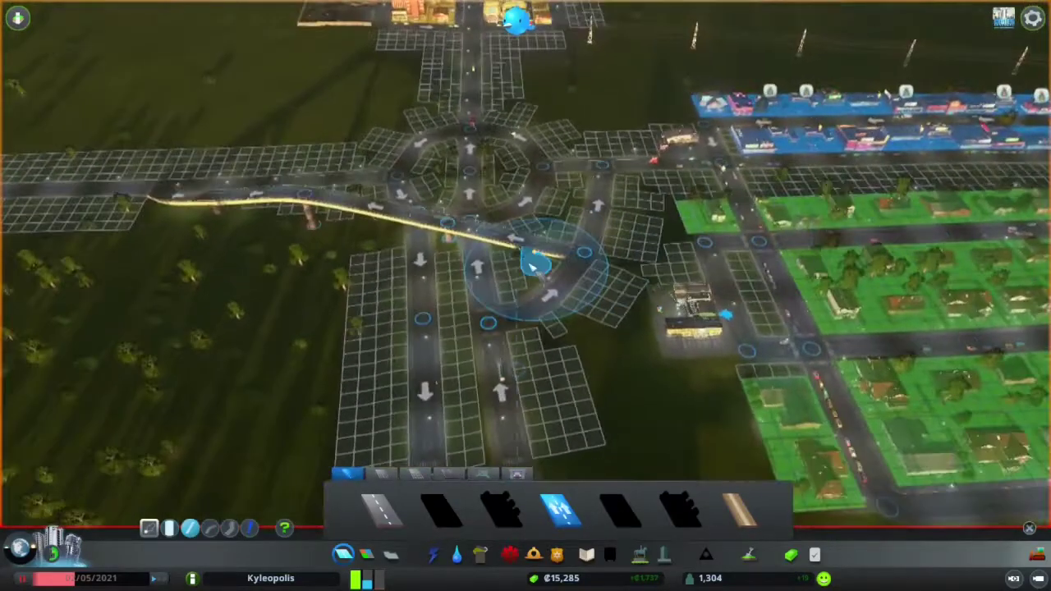
scroll(534, 264, up, 5)
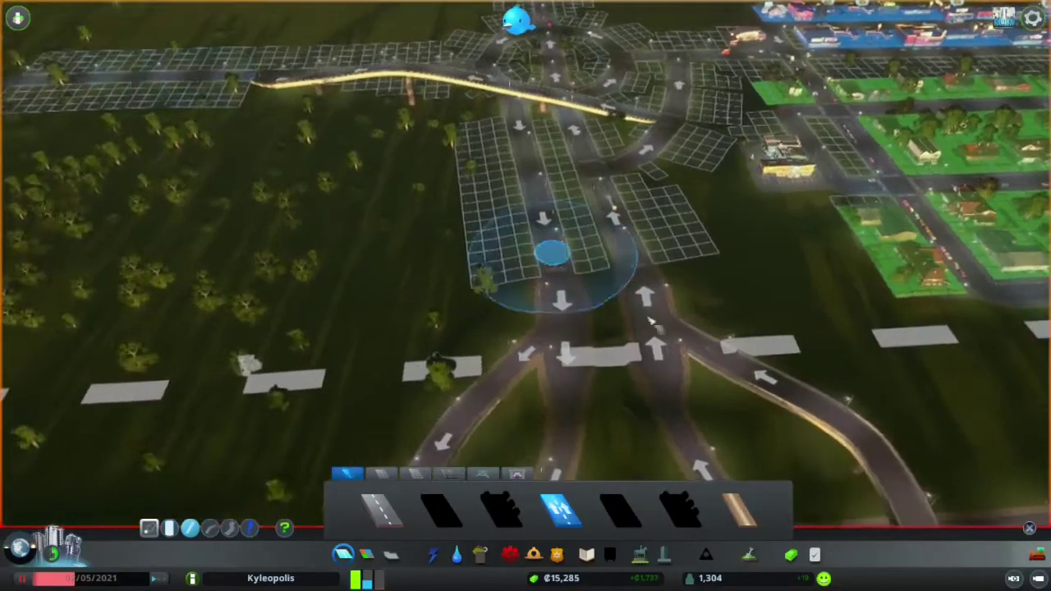
key(w)
key(w)
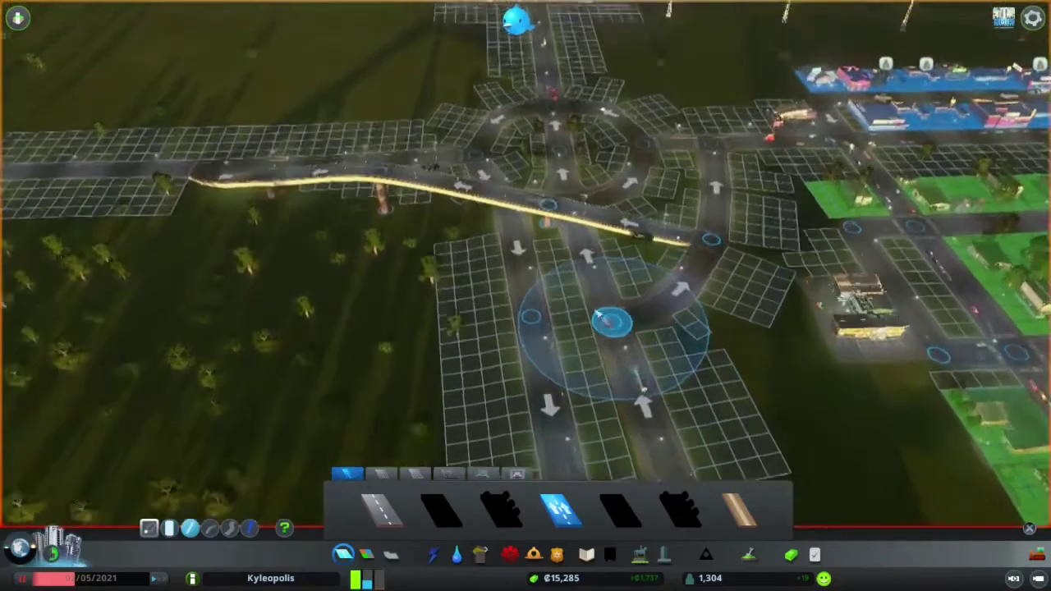
key(d)
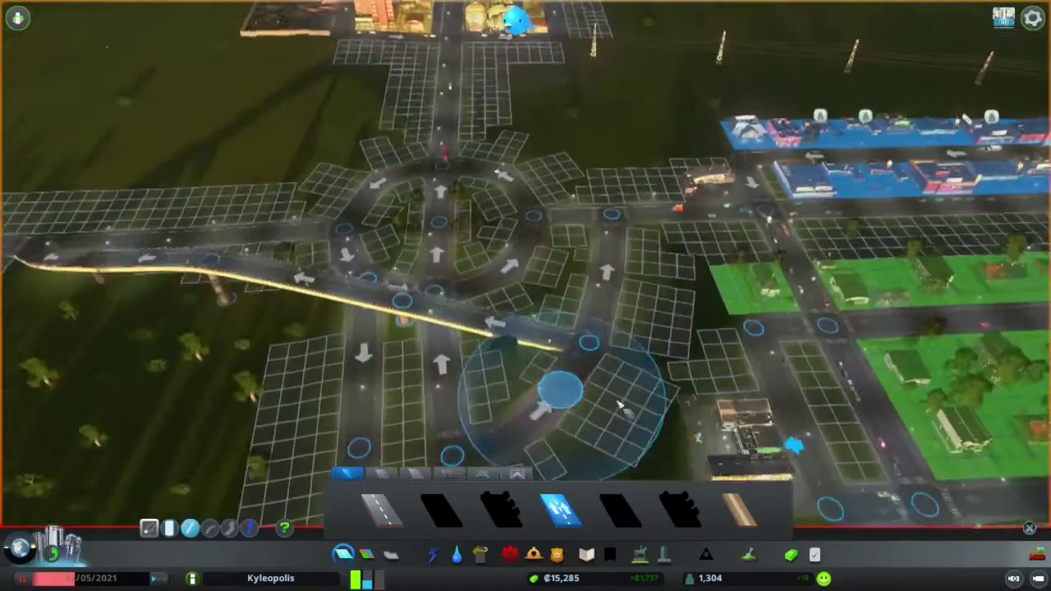
key(w)
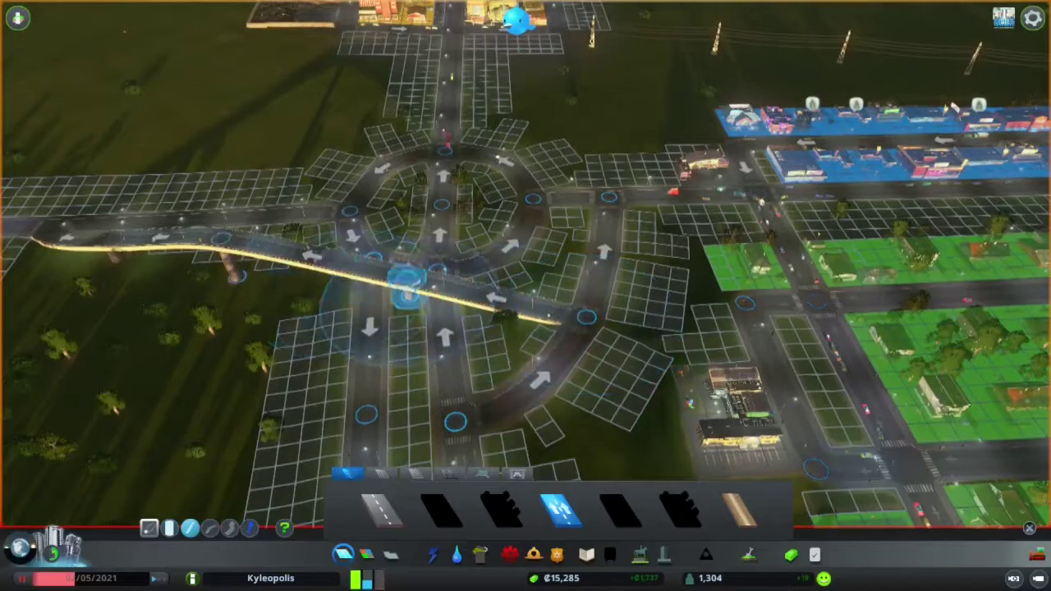
key(a)
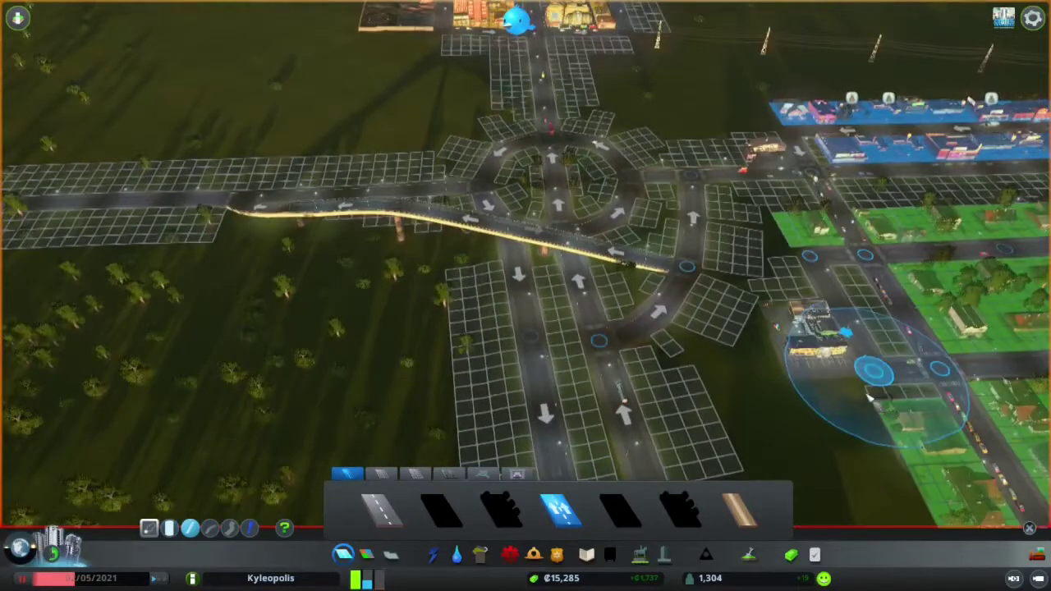
key(d)
key(e)
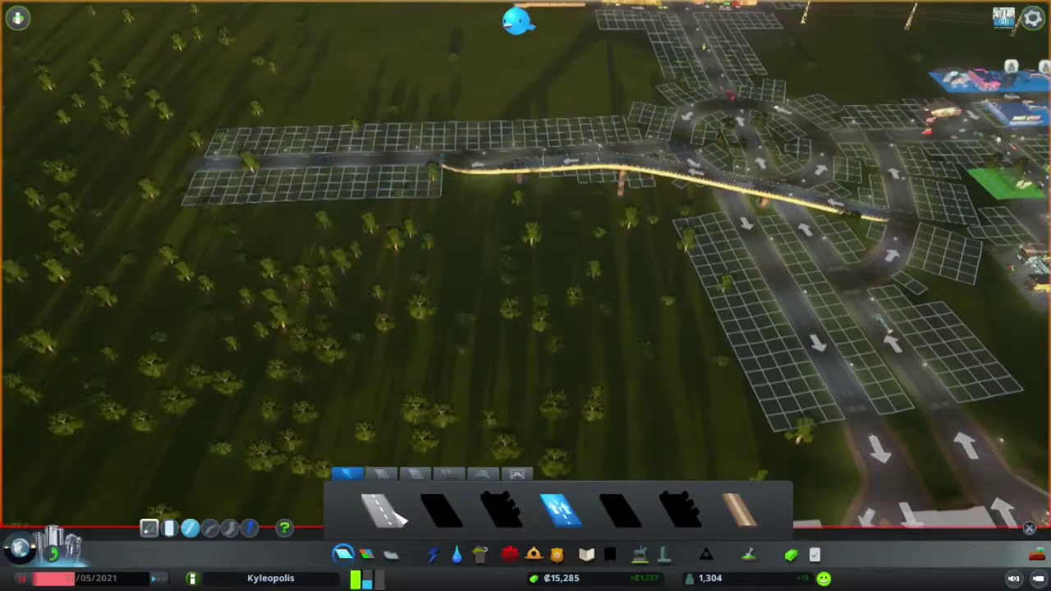
key(d)
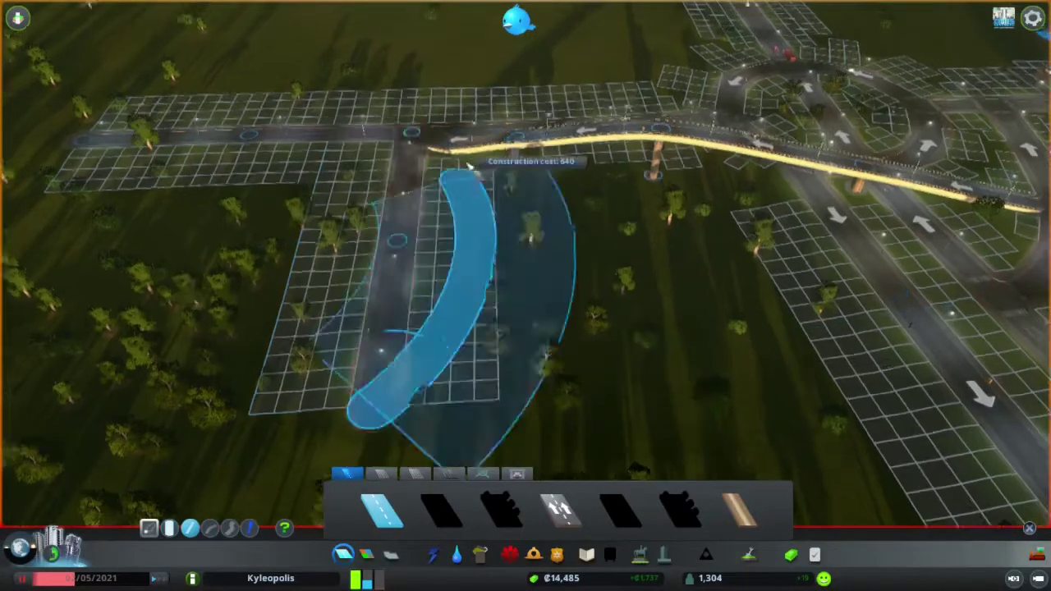
scroll(385, 328, up, 5)
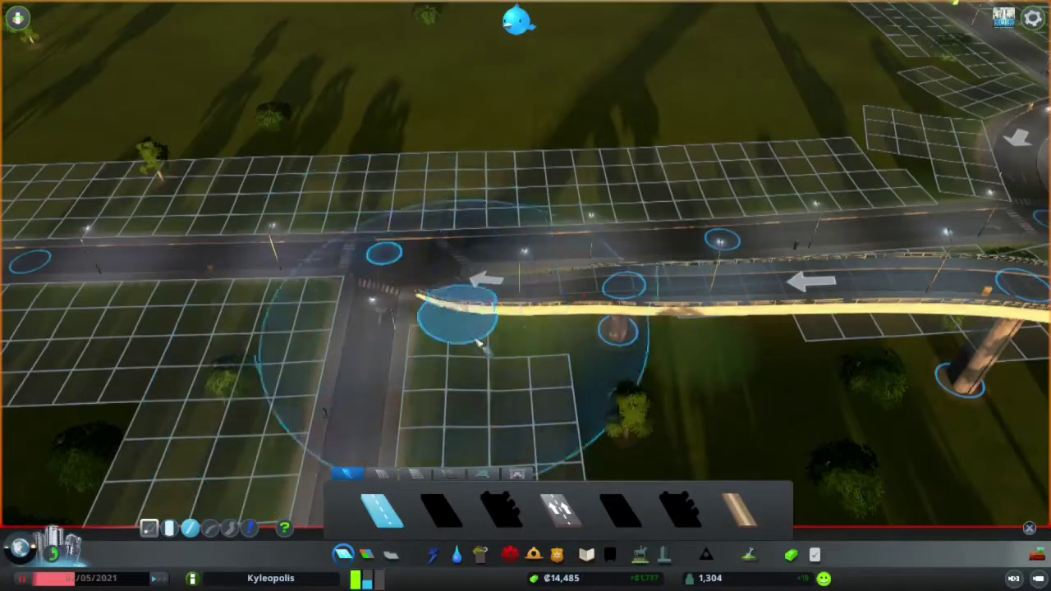
scroll(478, 344, down, 10)
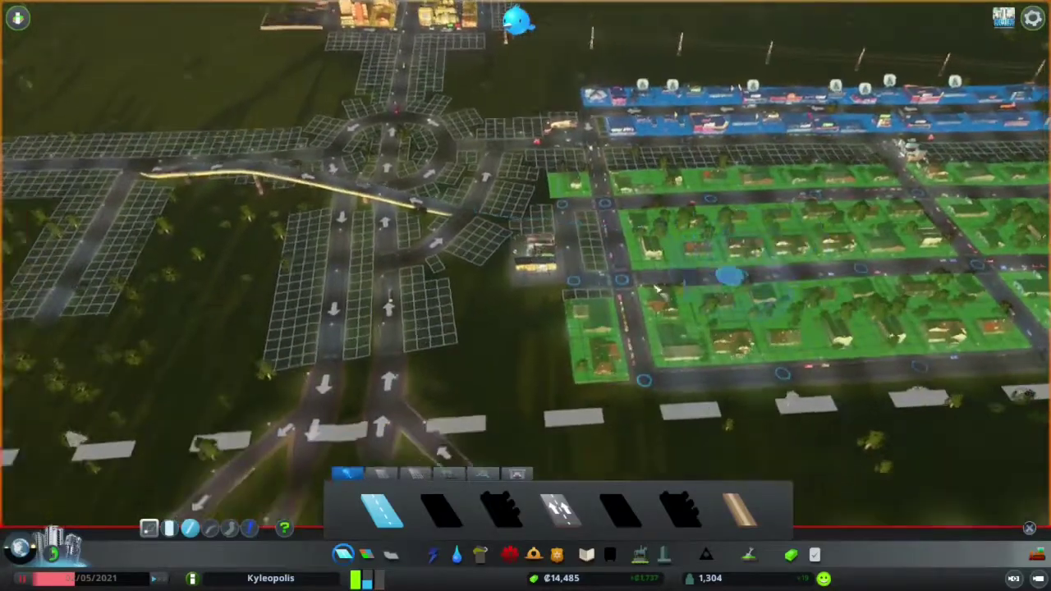
scroll(477, 266, up, 5)
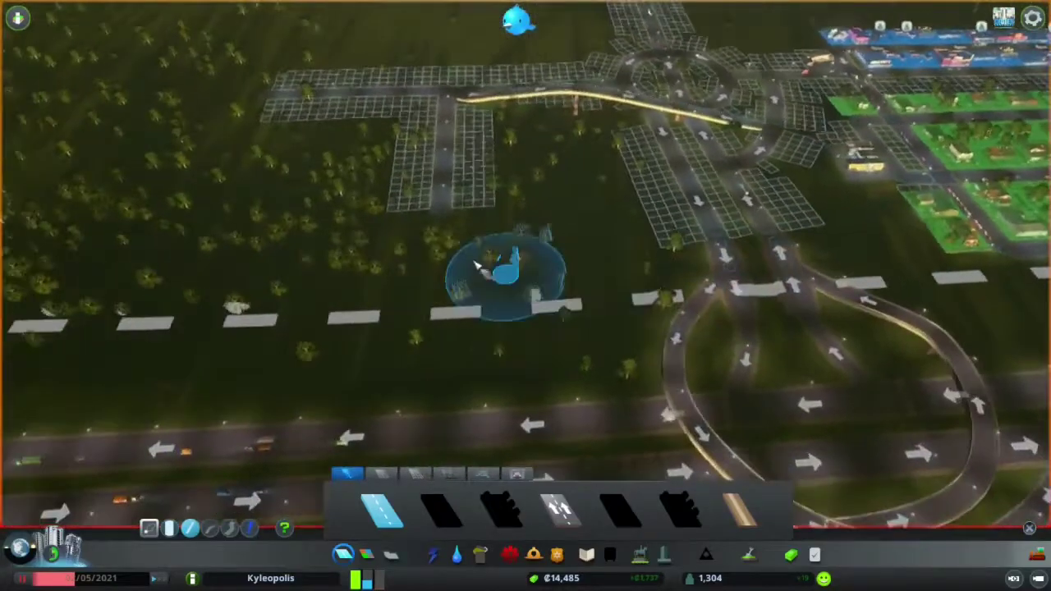
- Lay connected street segments west of the roundabout, including a long westward road
click(434, 305)
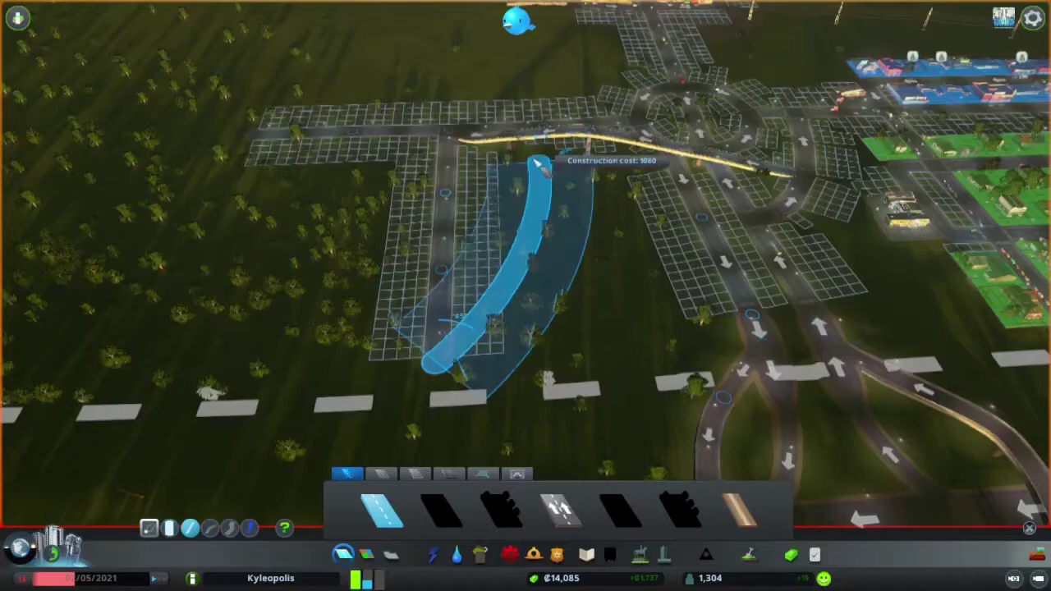
scroll(520, 237, up, 3)
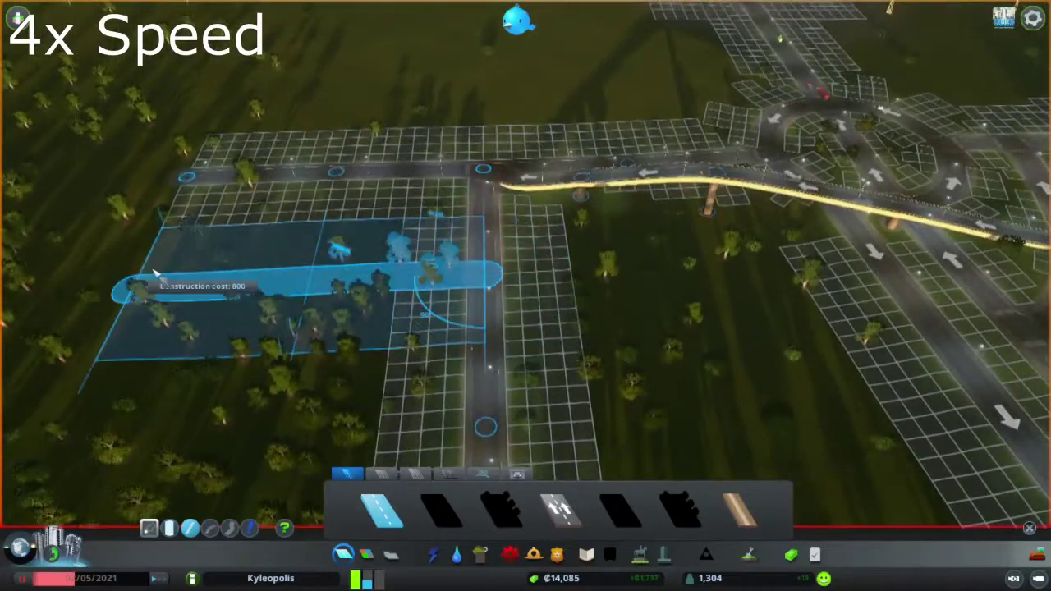
click(156, 275)
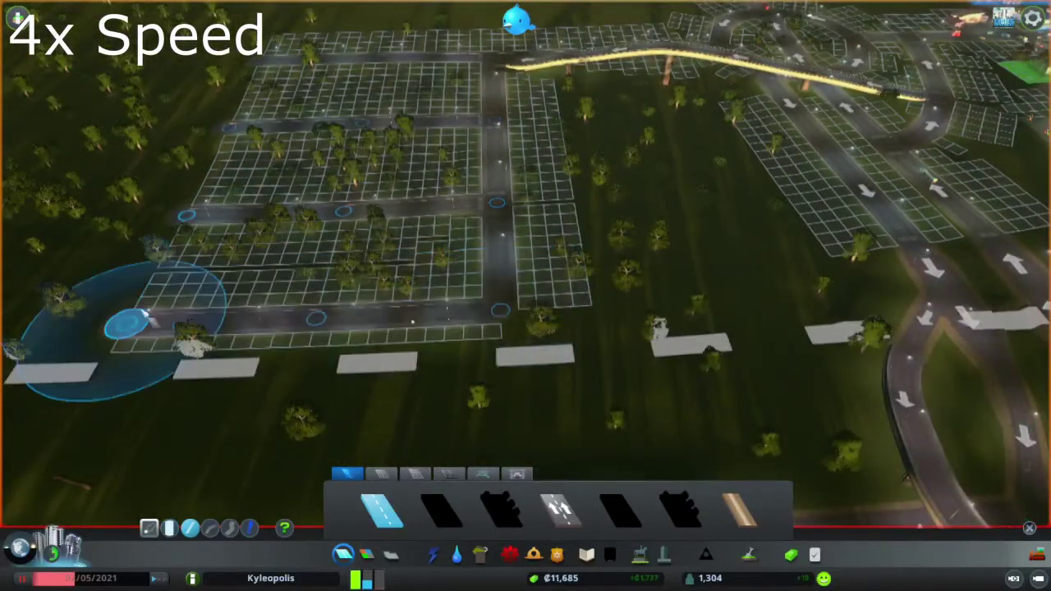
scroll(346, 268, up, 3)
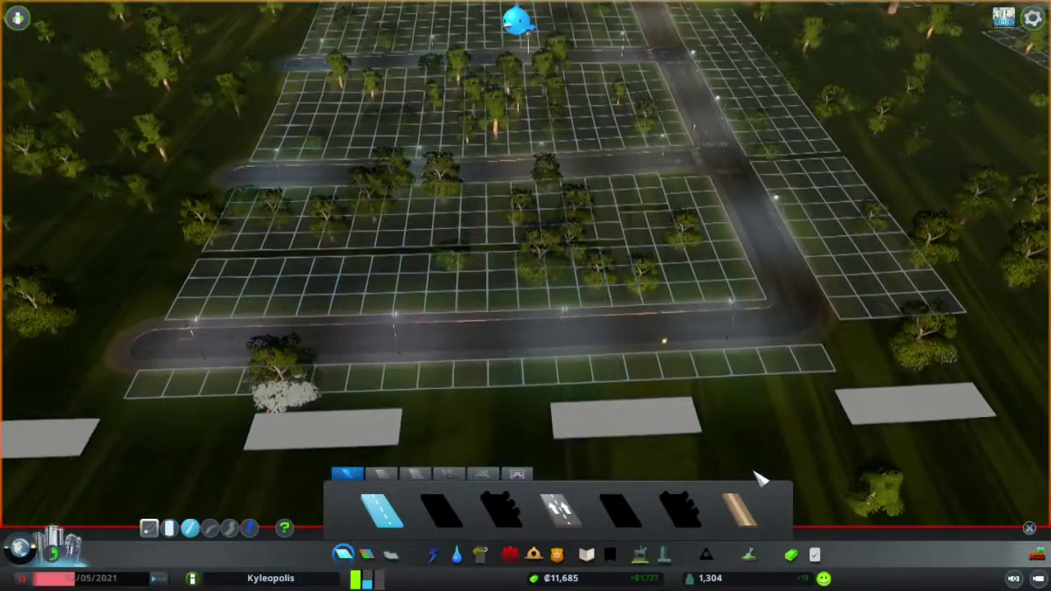
key(w)
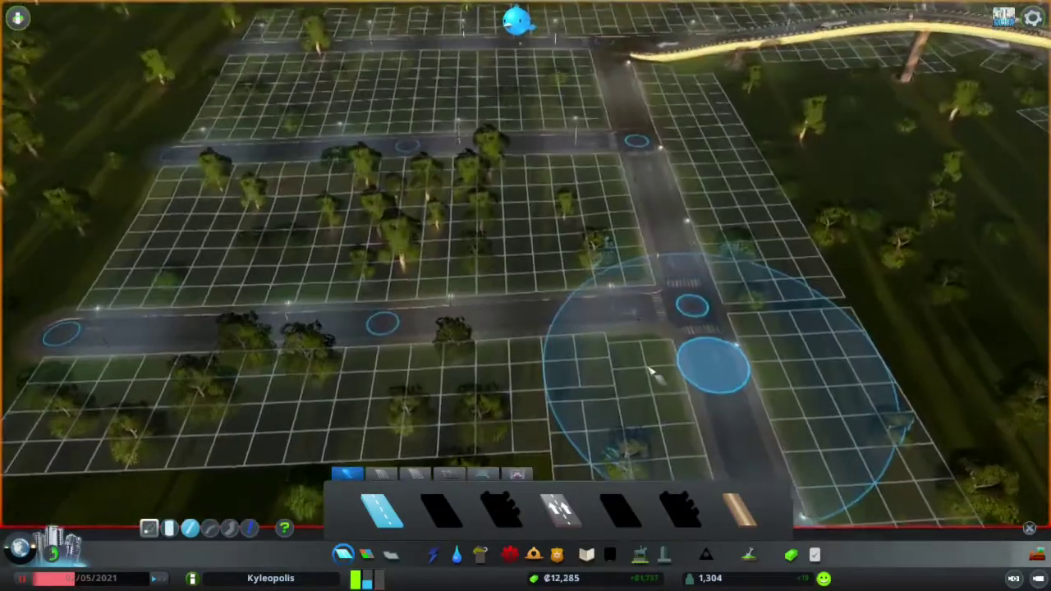
key(w)
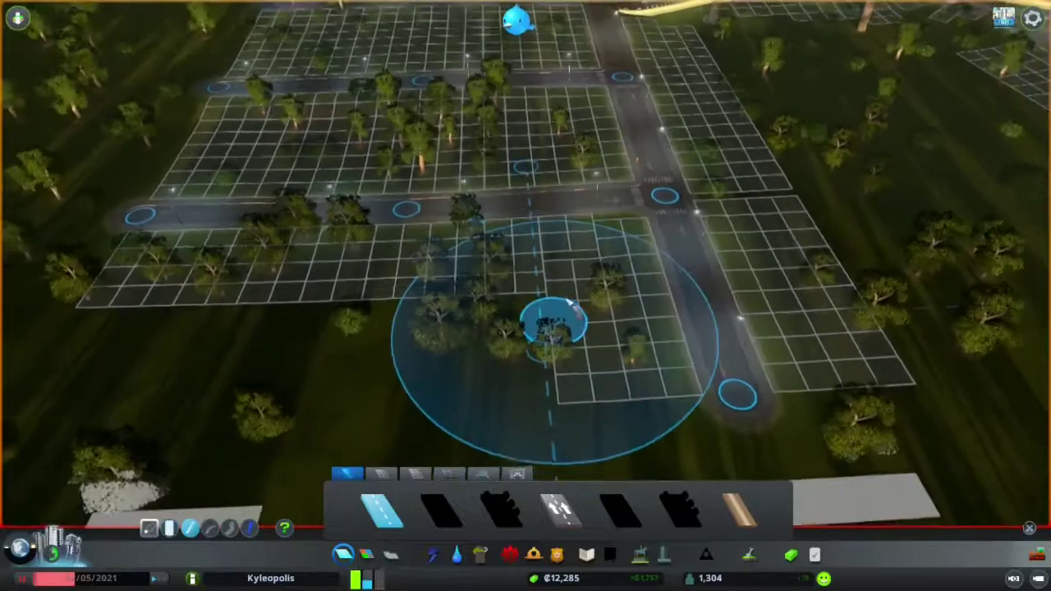
click(633, 430)
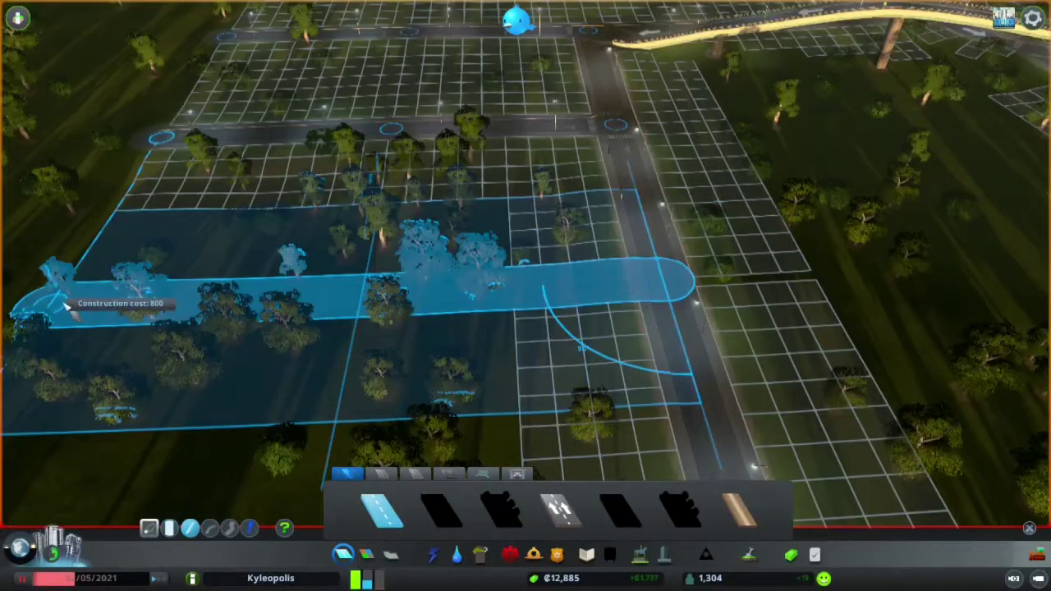
click(66, 304)
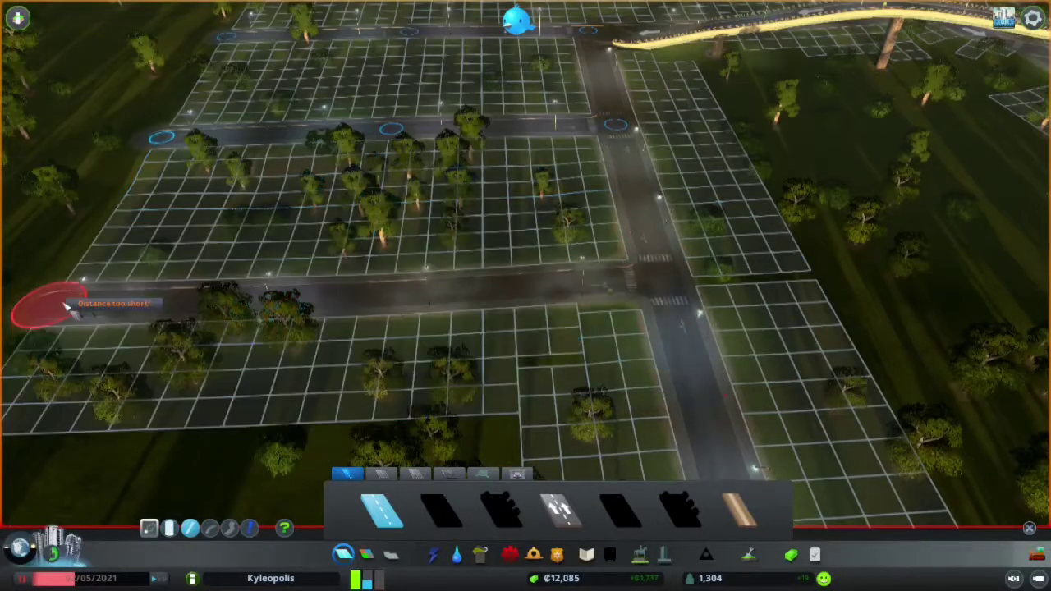
key(w)
right_click(238, 251)
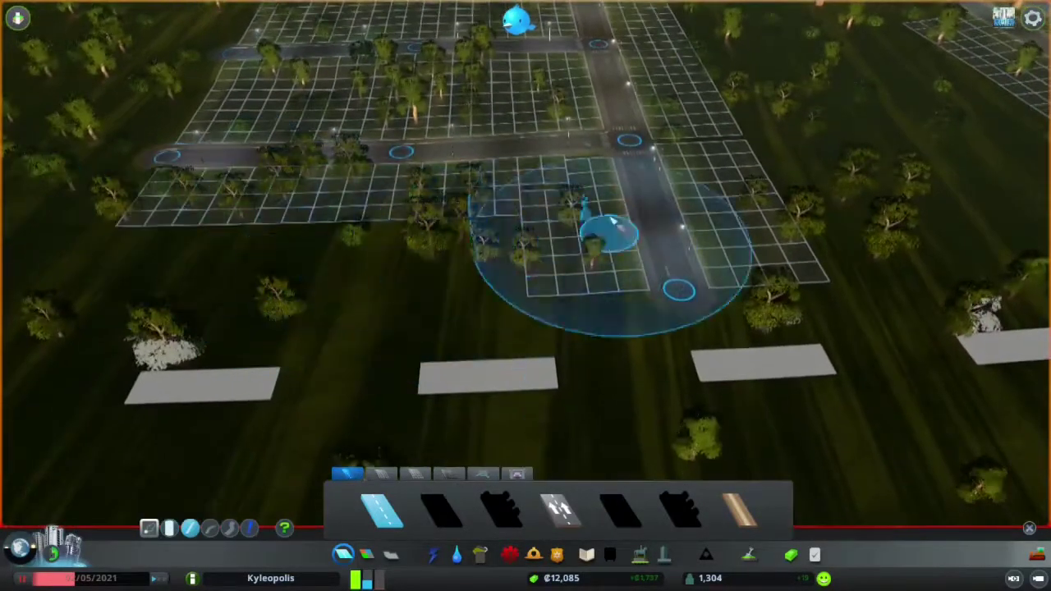
key(w)
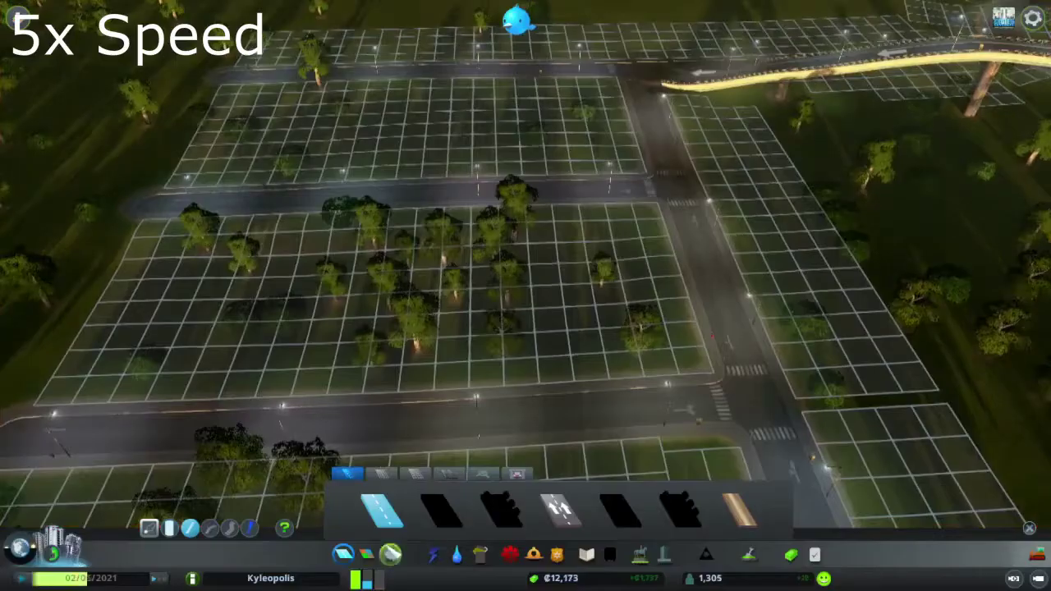
- Zone residential patches on the new blocks between Faith Jones Street and Oak Street
key(2)
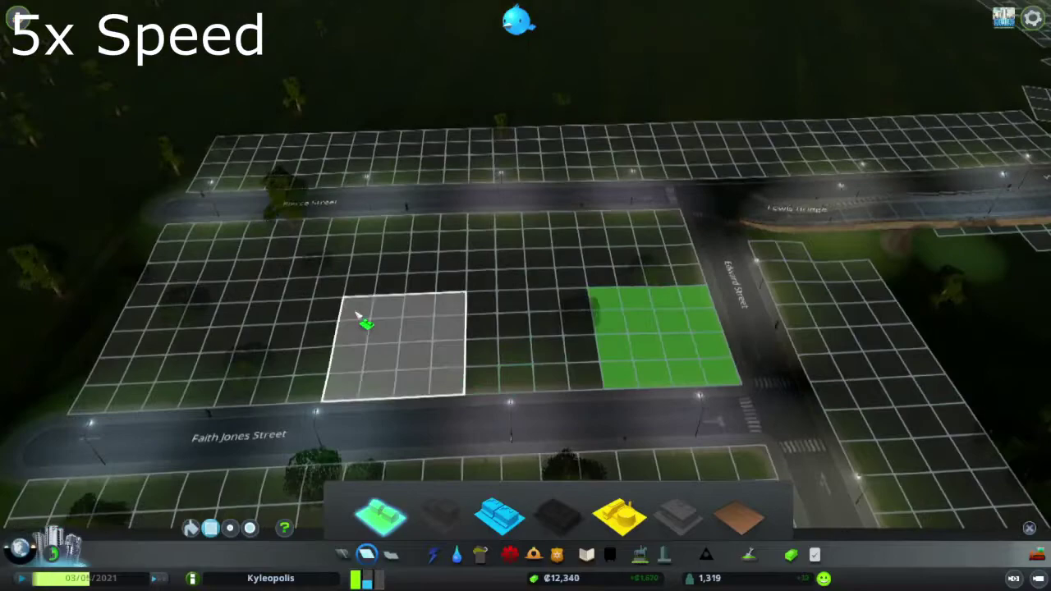
drag(364, 317, 493, 386)
key(s)
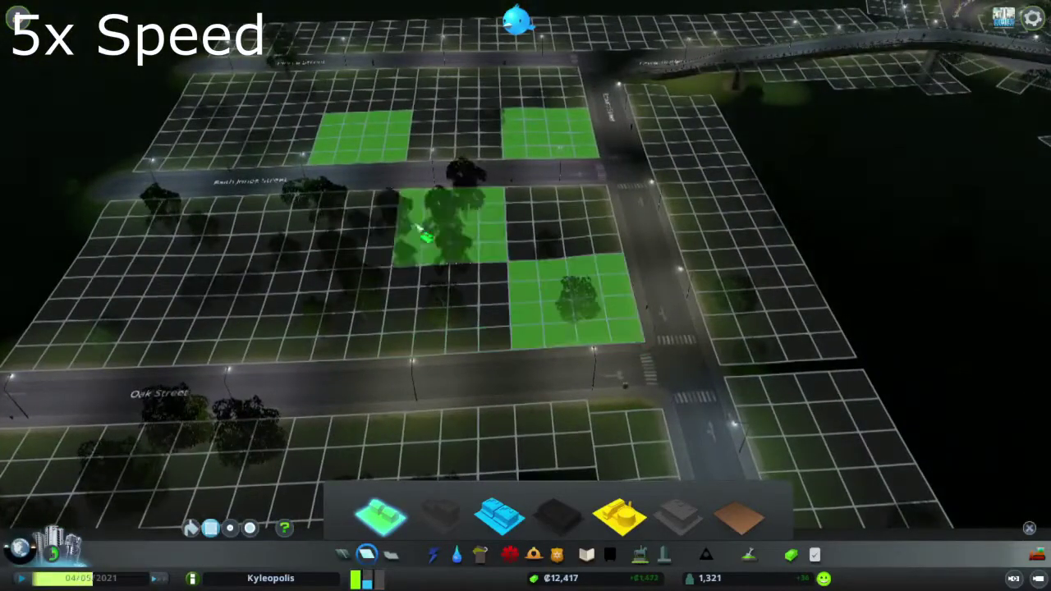
drag(575, 353, 332, 188)
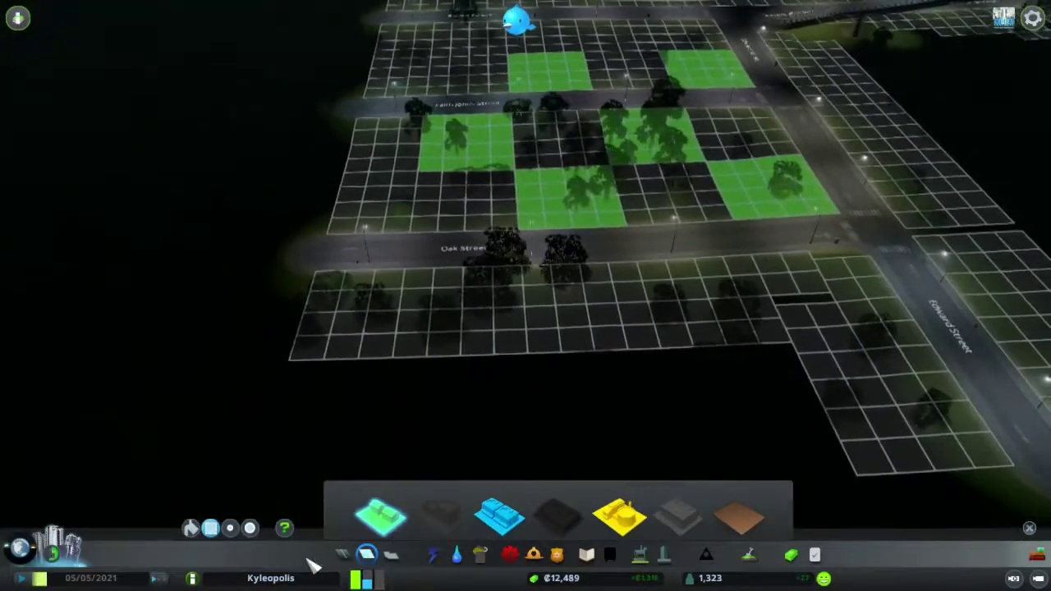
click(343, 555)
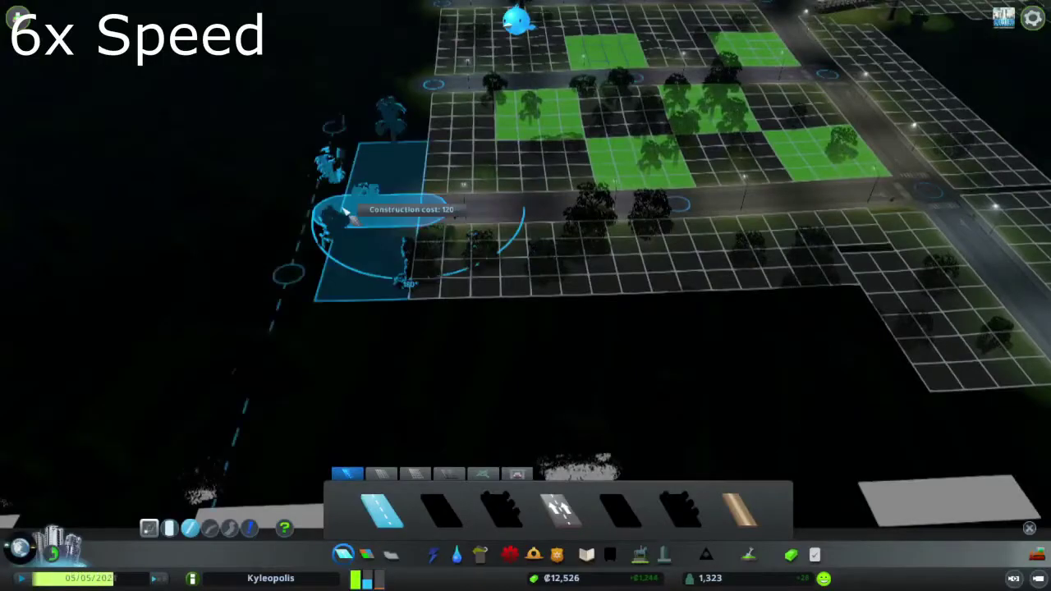
key(w)
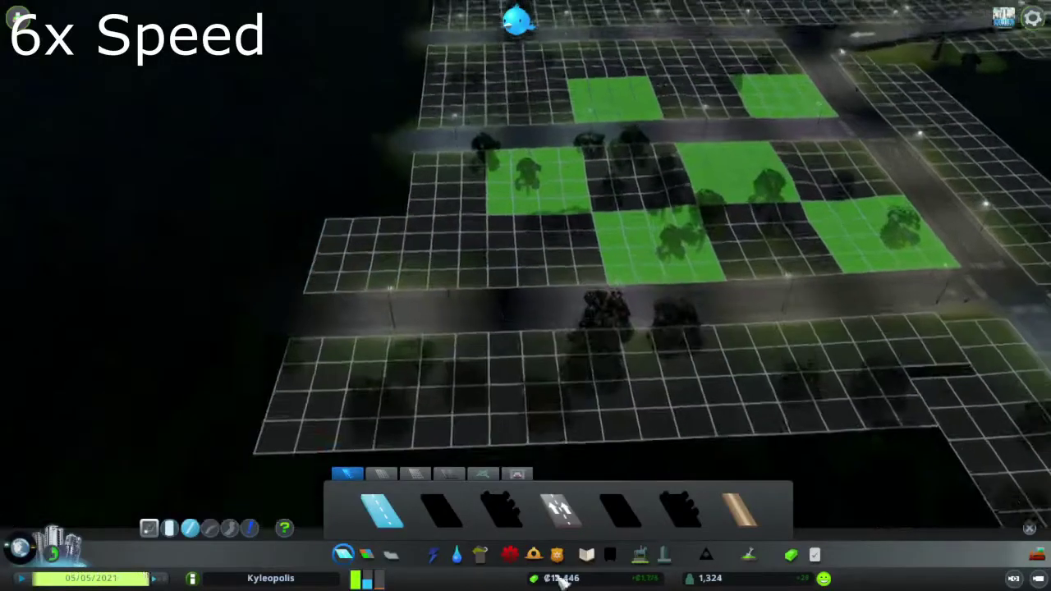
scroll(430, 298, up, 3)
scroll(330, 308, up, 2)
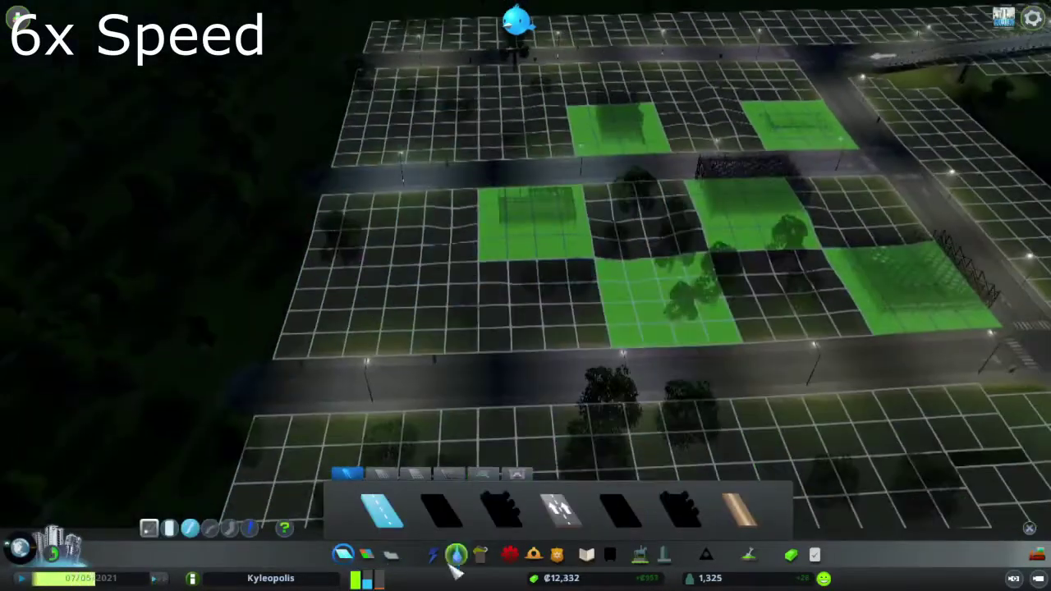
click(366, 555)
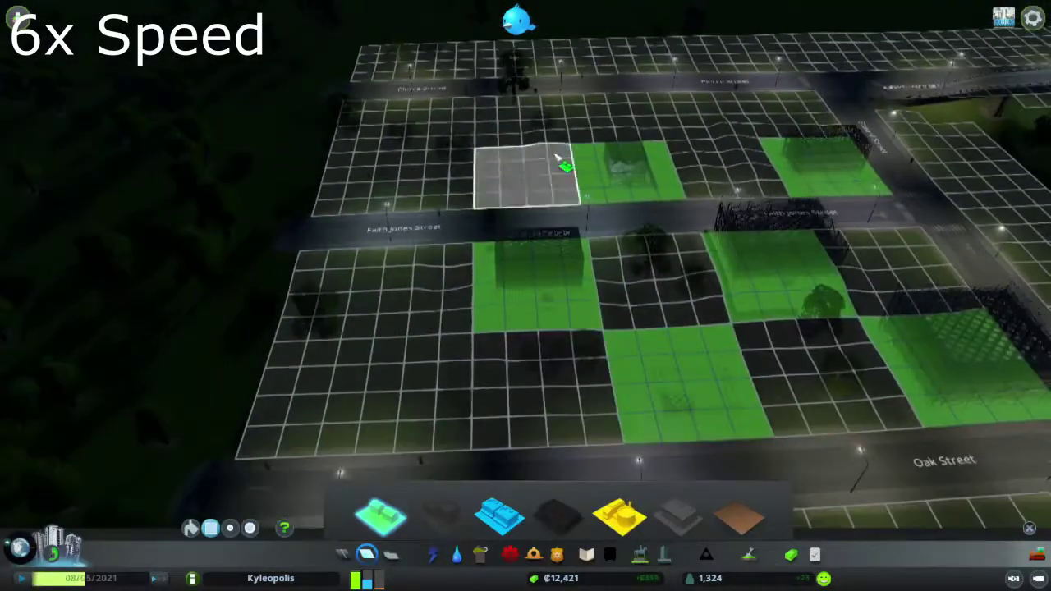
key(a)
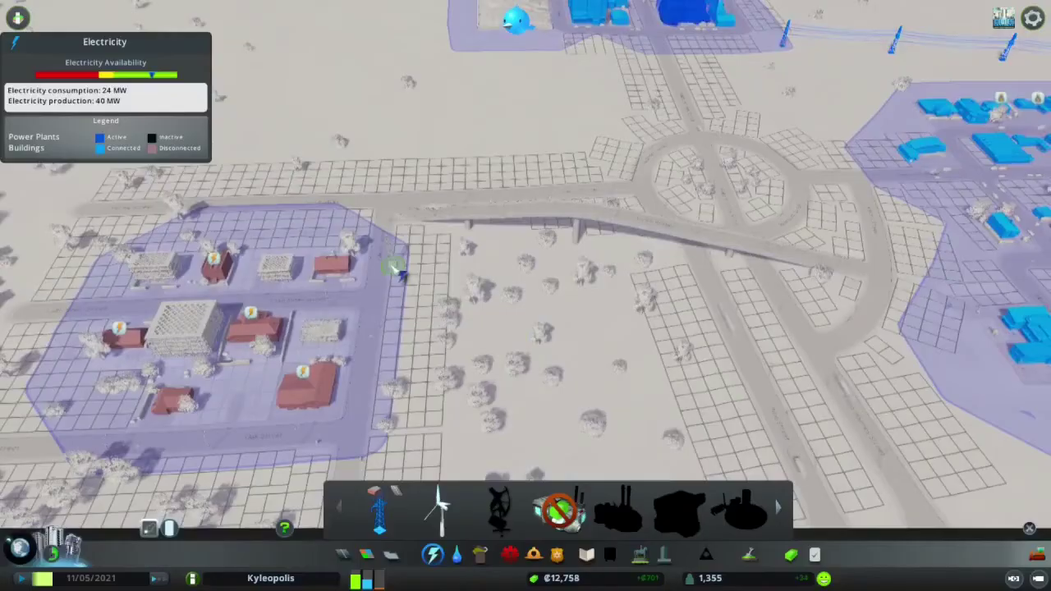
- Run a power line to the new district and lay water pipes along its roads
click(394, 262)
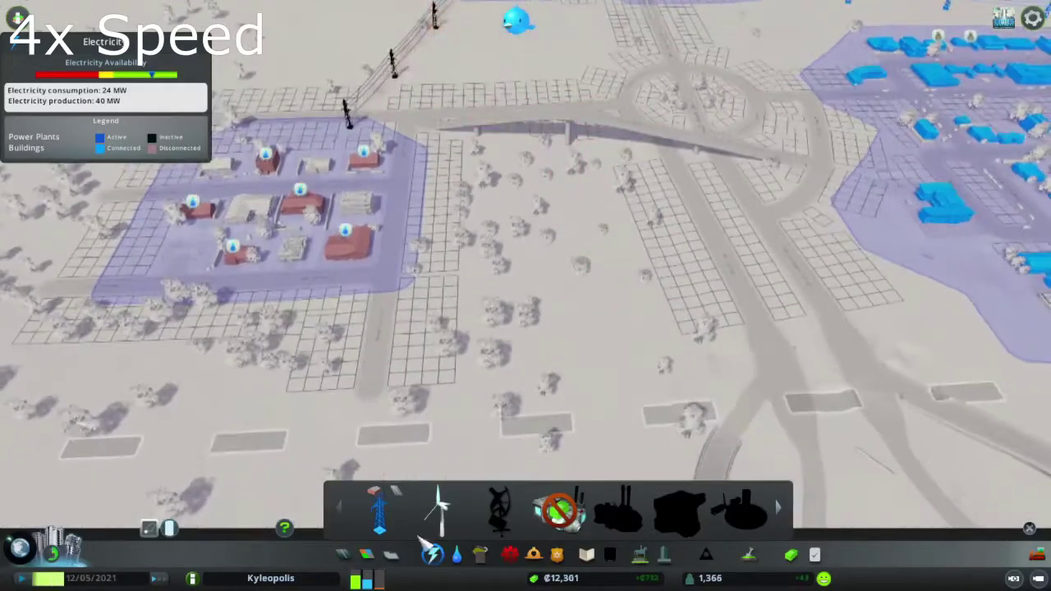
click(456, 554)
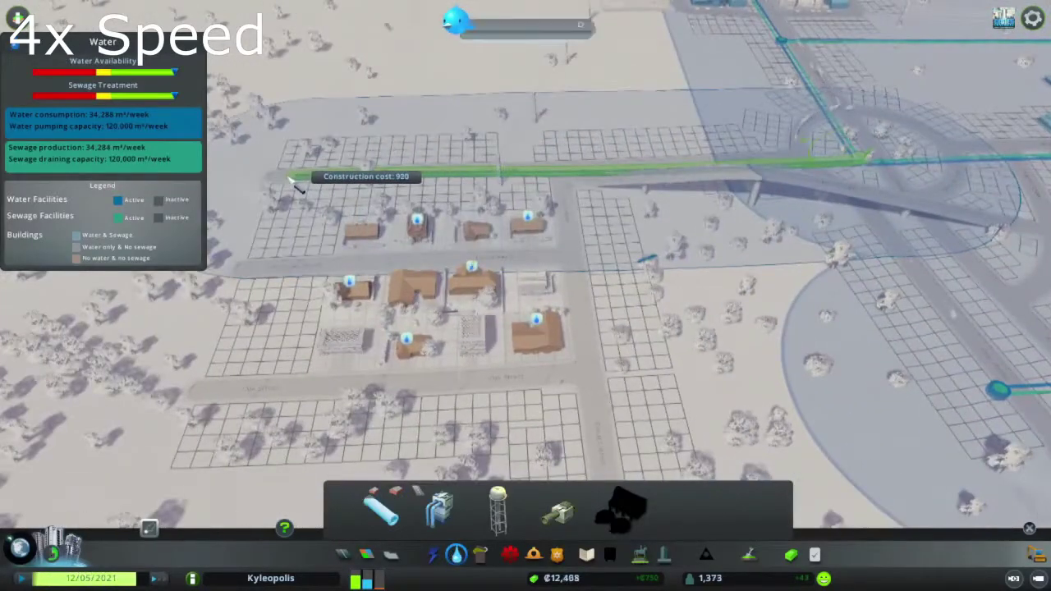
click(294, 178)
click(563, 174)
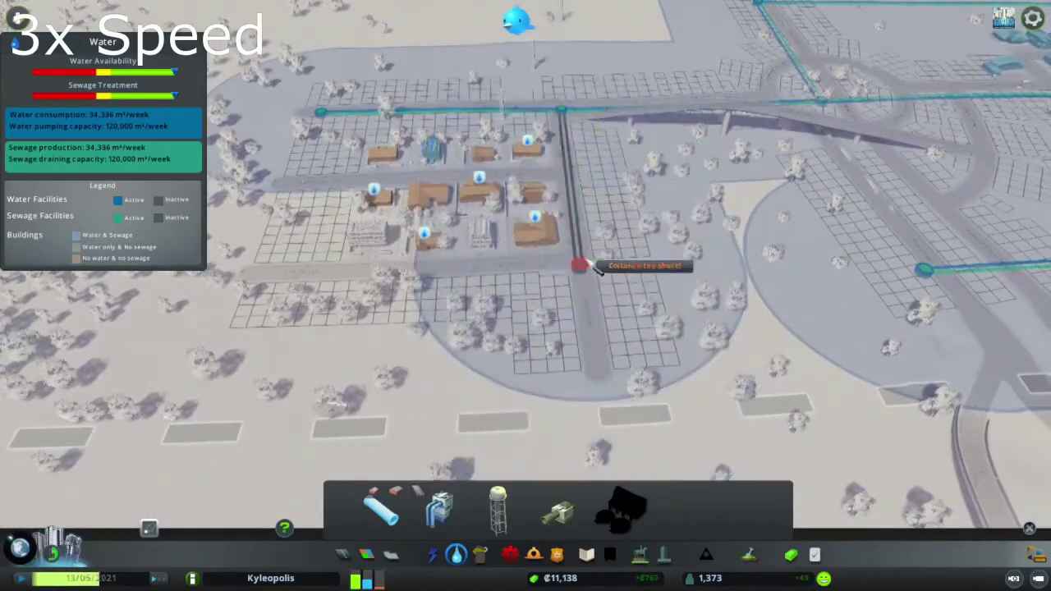
key(s)
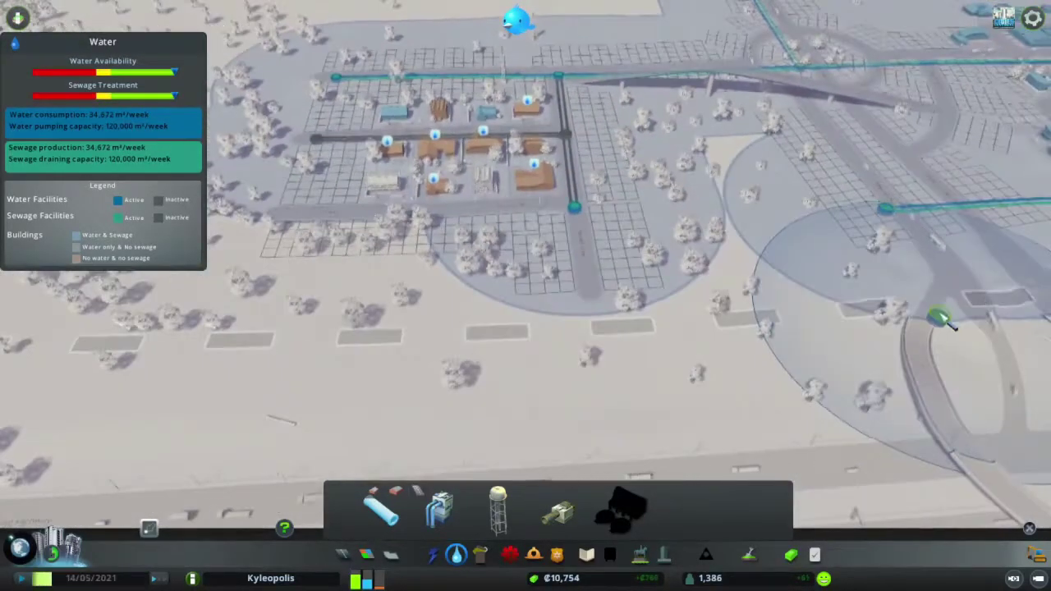
scroll(944, 321, up, 5)
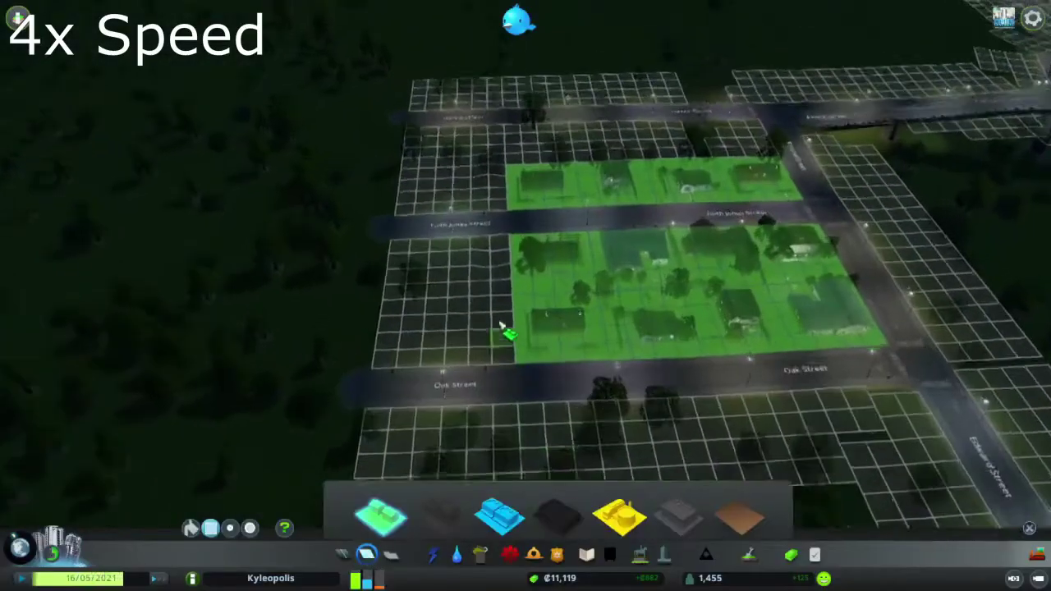
- Zone the empty block beside Oak Street and build a new southern road
click(413, 293)
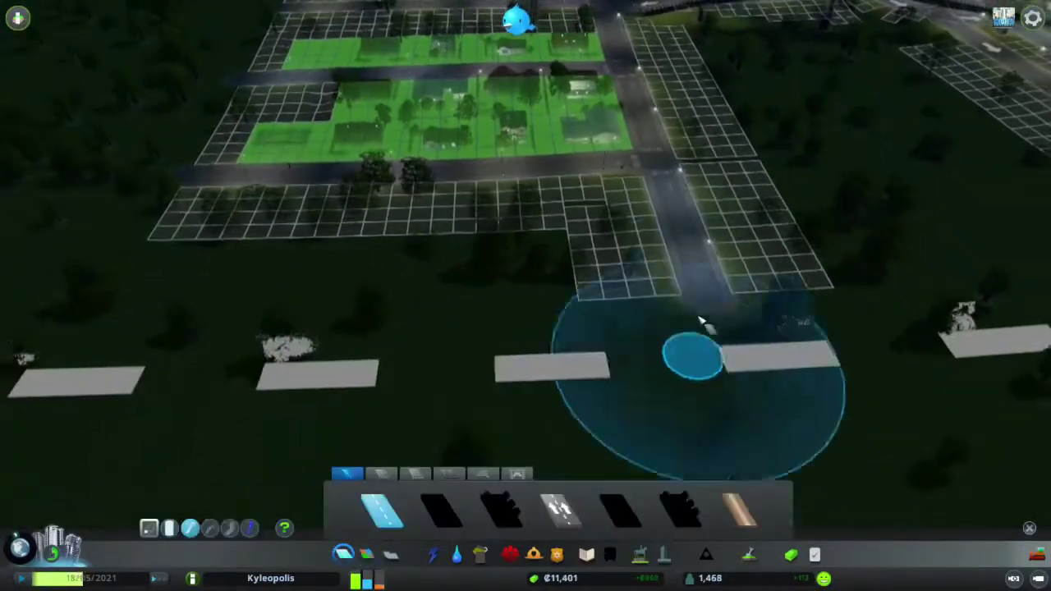
click(704, 298)
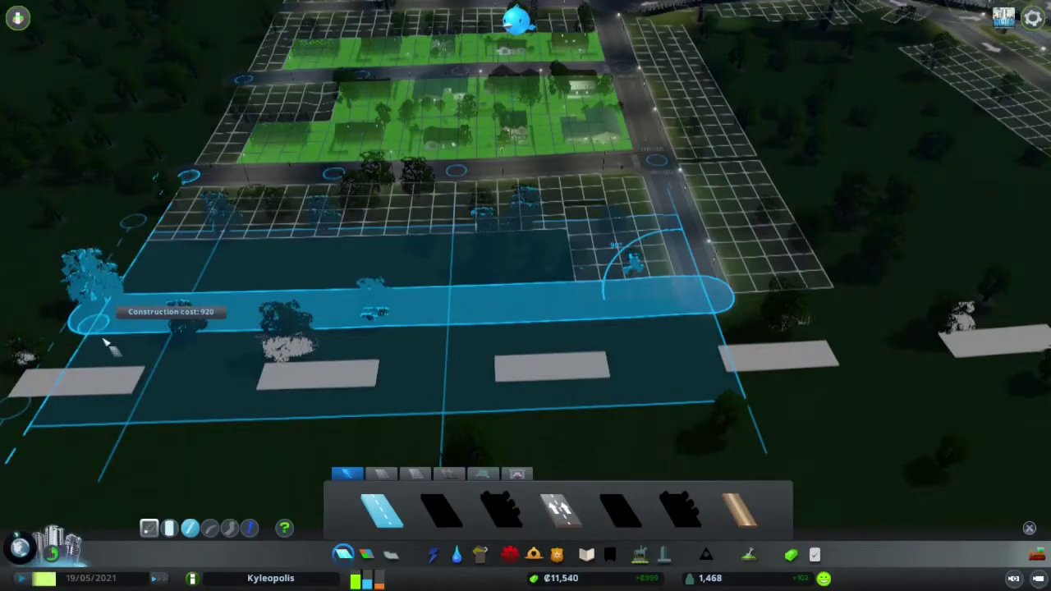
click(80, 358)
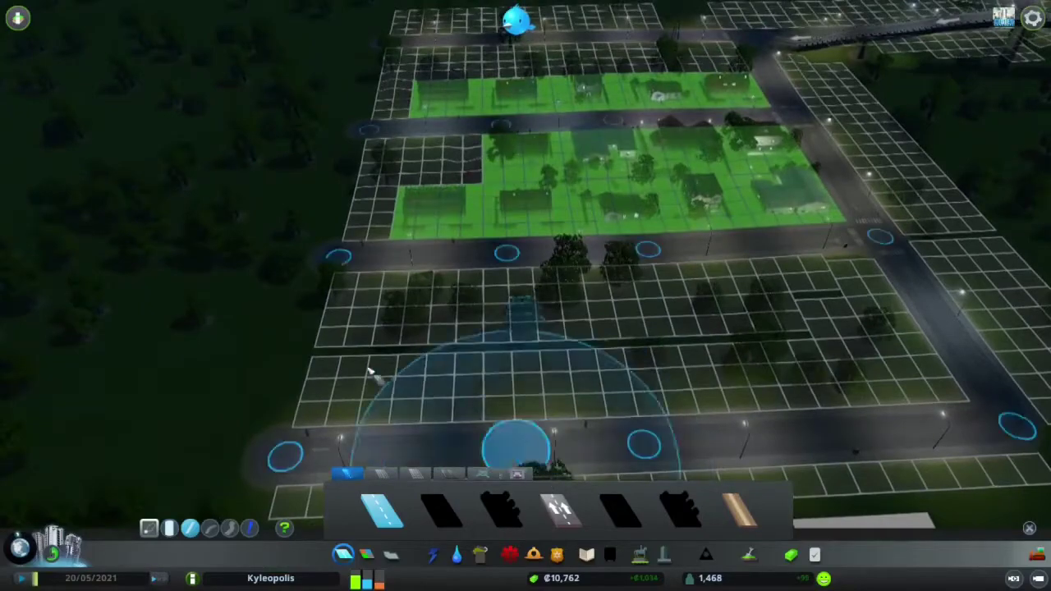
key(z)
key(d)
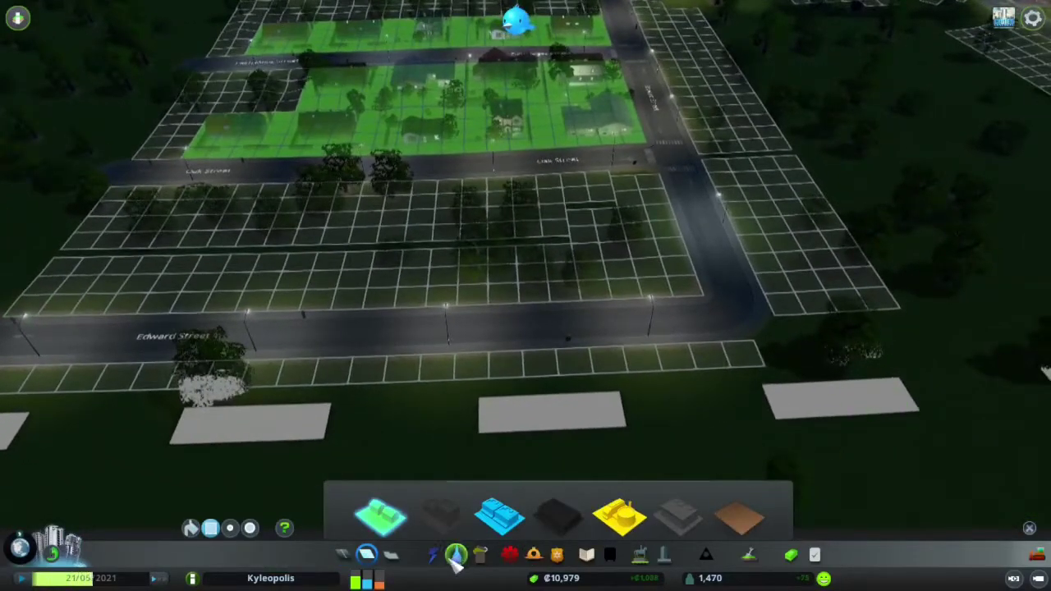
- Build a basic road west across empty land and zone its blocks residential
click(456, 555)
key(w)
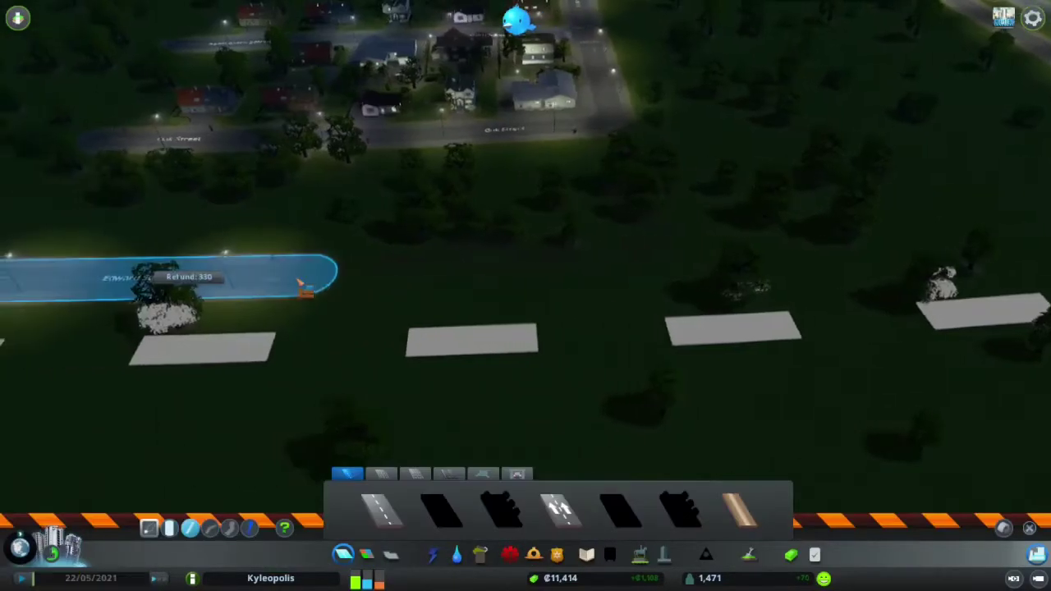
click(382, 511)
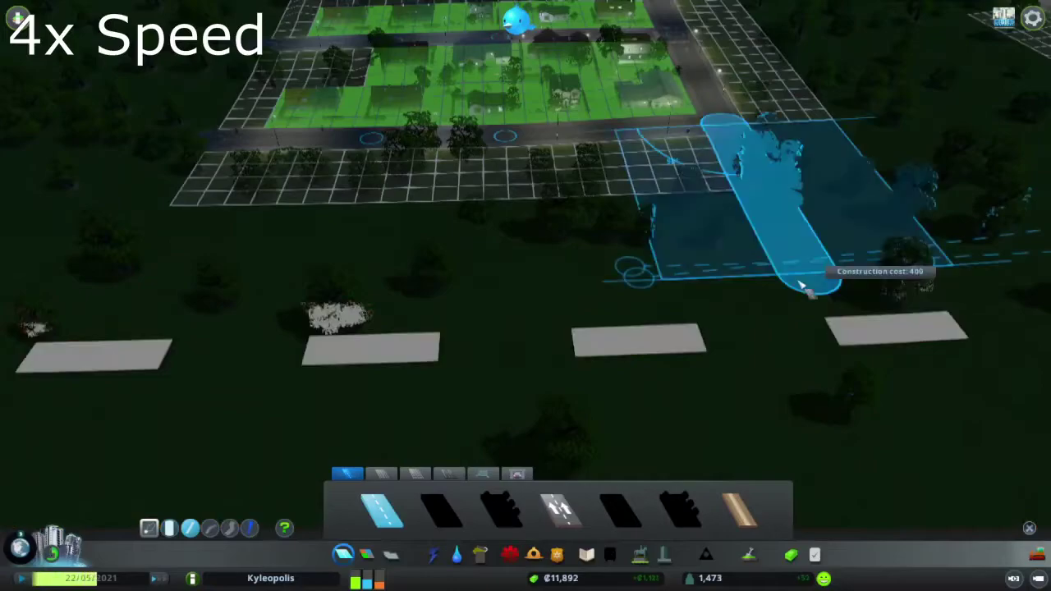
click(802, 283)
click(103, 298)
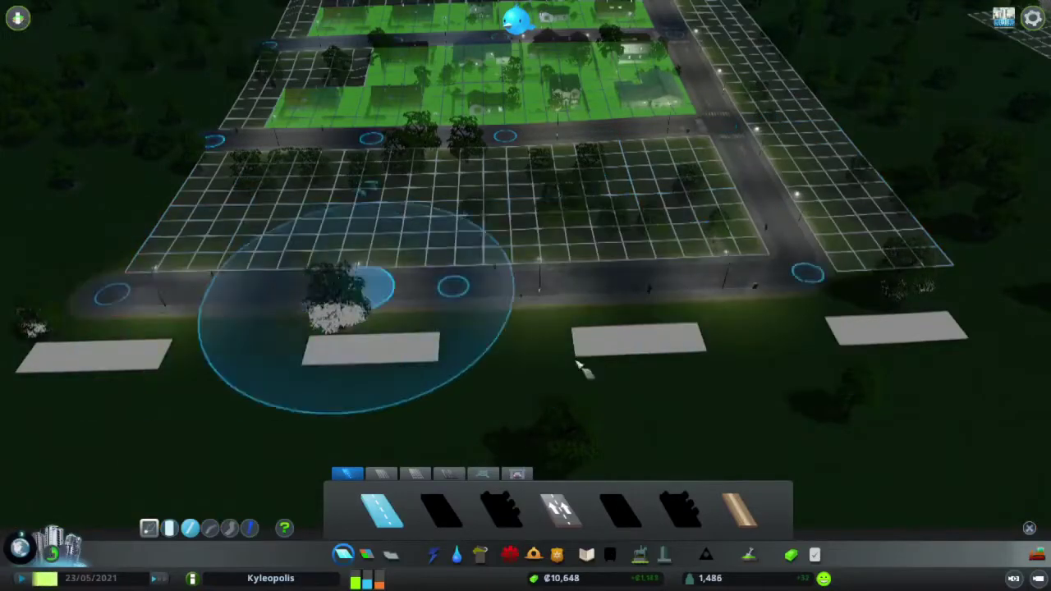
key(a)
click(366, 555)
click(380, 516)
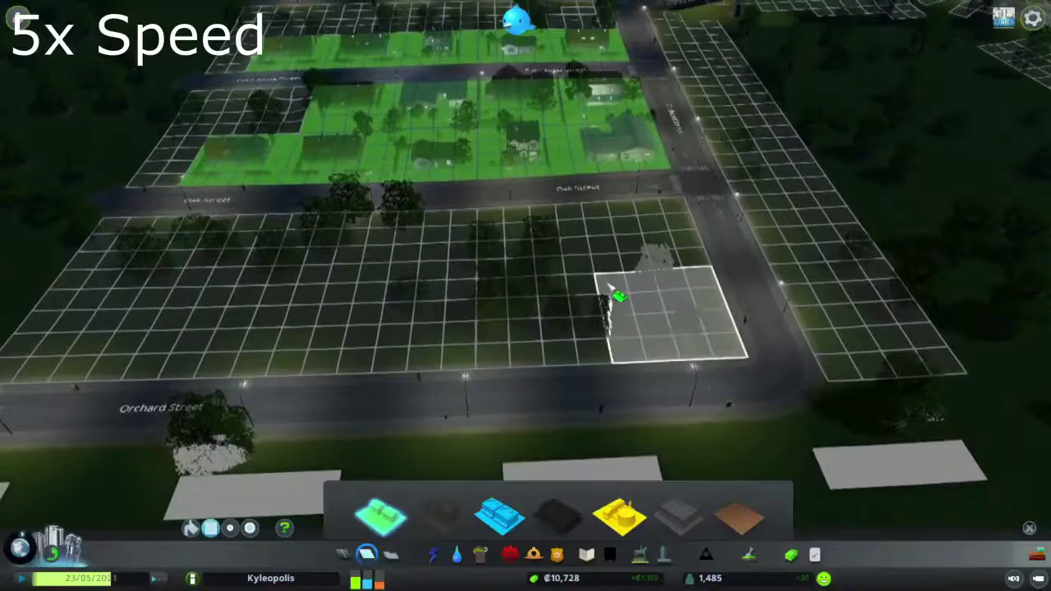
mouse_move(612, 292)
mouse_down()
mouse_move(668, 274)
mouse_move(441, 305)
mouse_move(509, 361)
mouse_up()
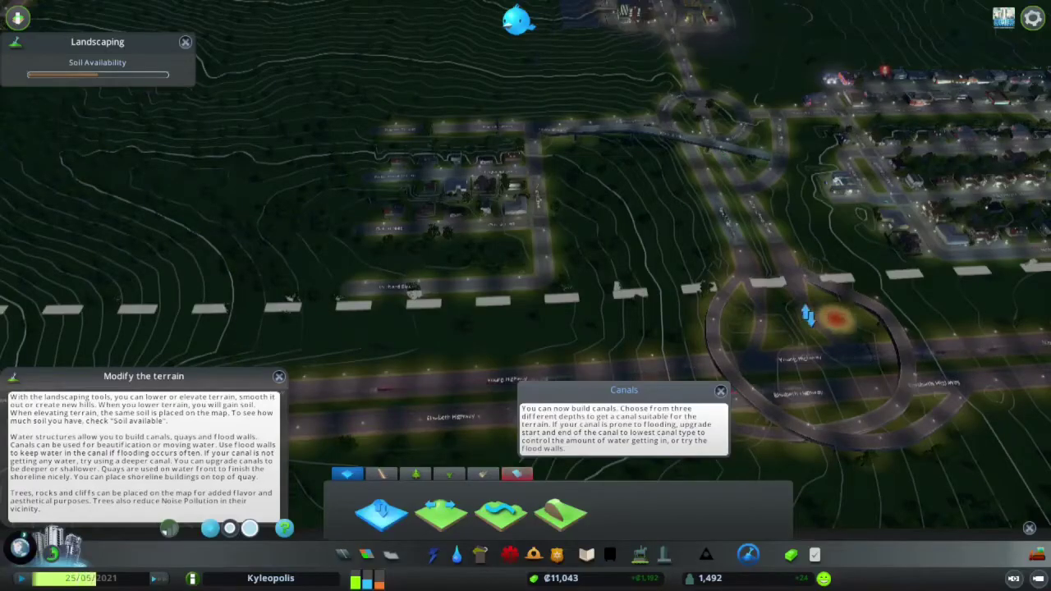
- Pan over the terrain and dismiss the canals unlock notice
key(w)
key(a)
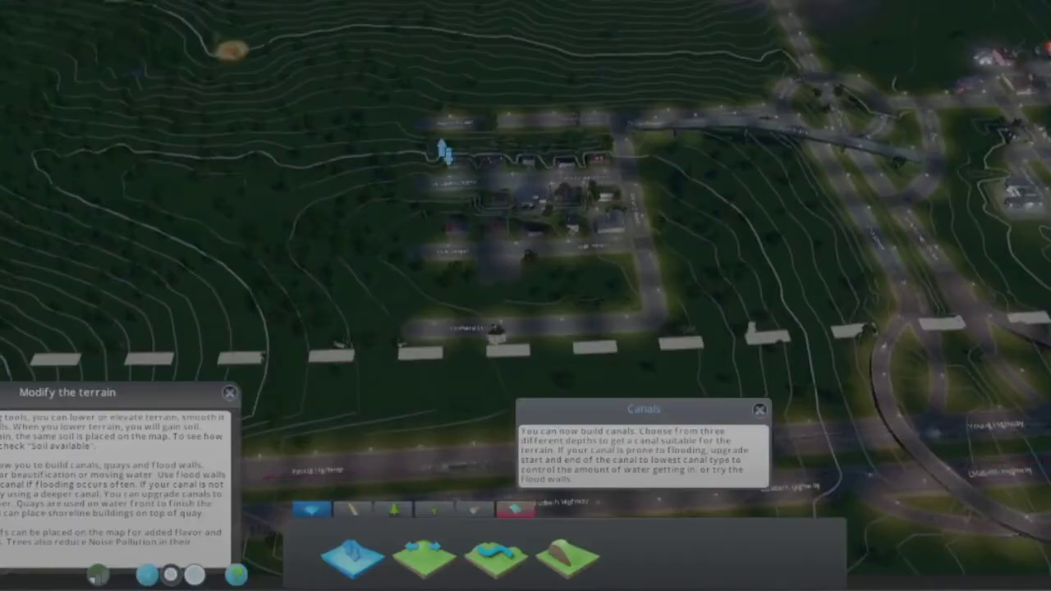
click(760, 408)
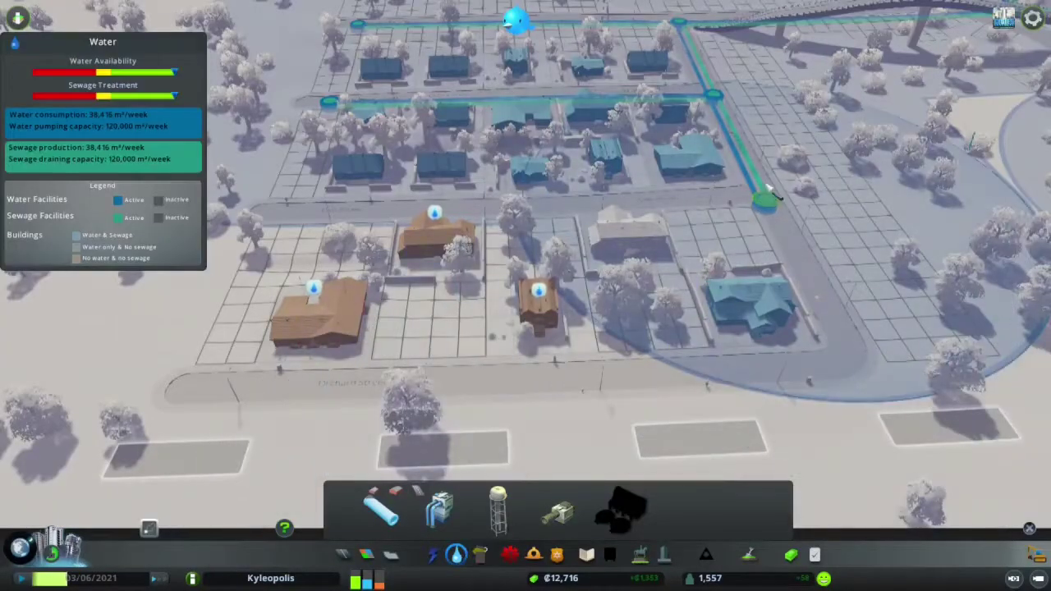
- Extend a water pipe along the street and zone the leftover grey lots residential
click(765, 196)
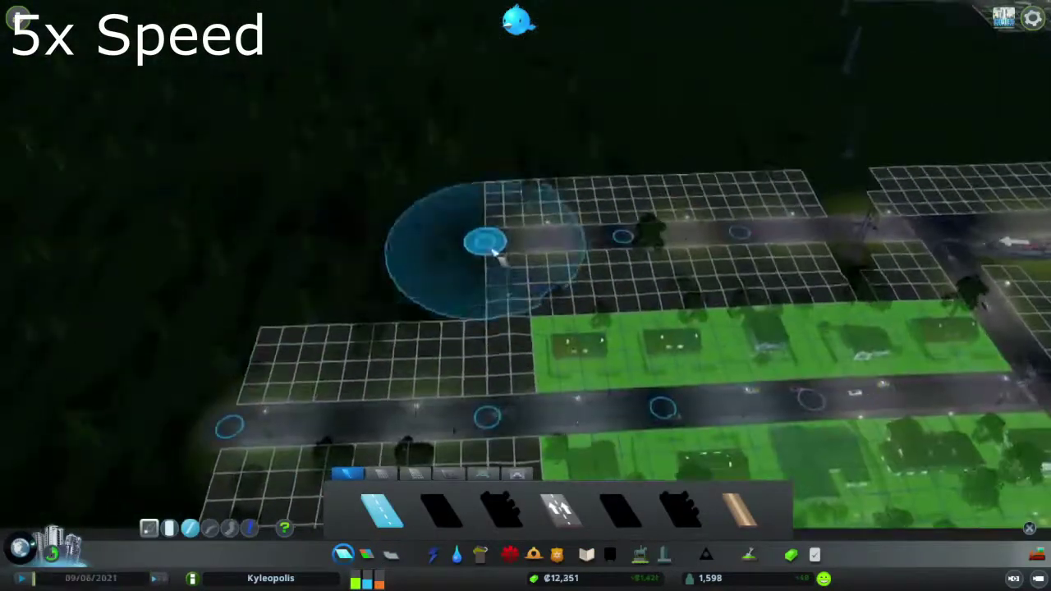
scroll(528, 212, up, 5)
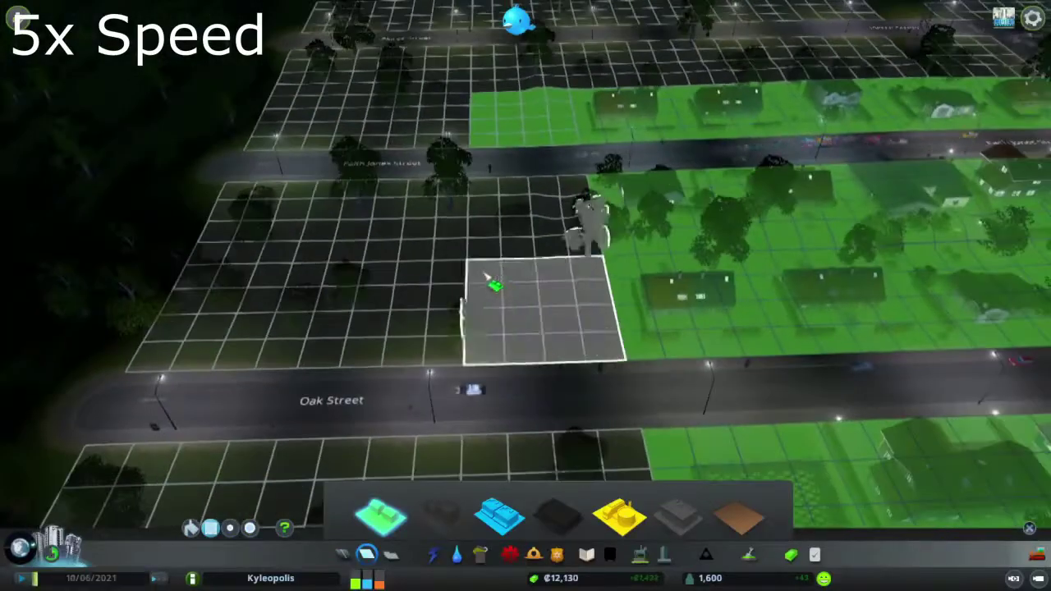
click(403, 217)
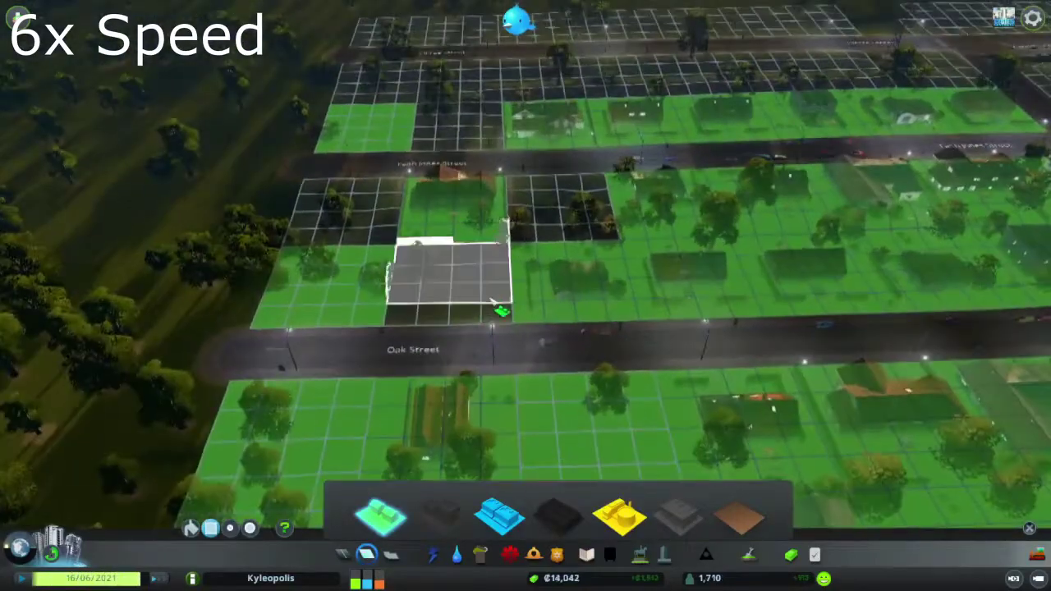
click(493, 283)
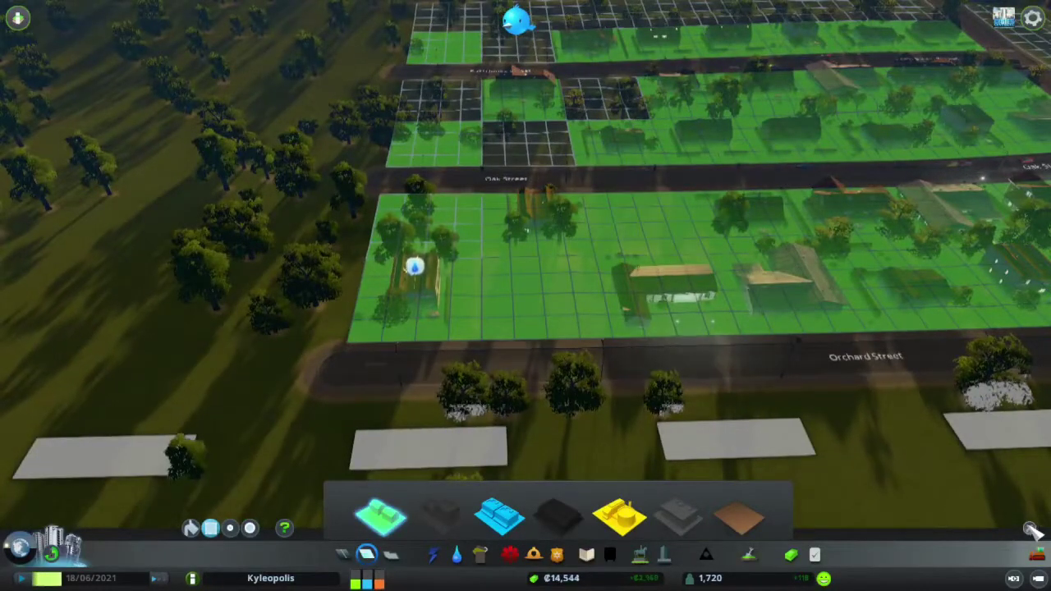
click(1032, 530)
click(457, 555)
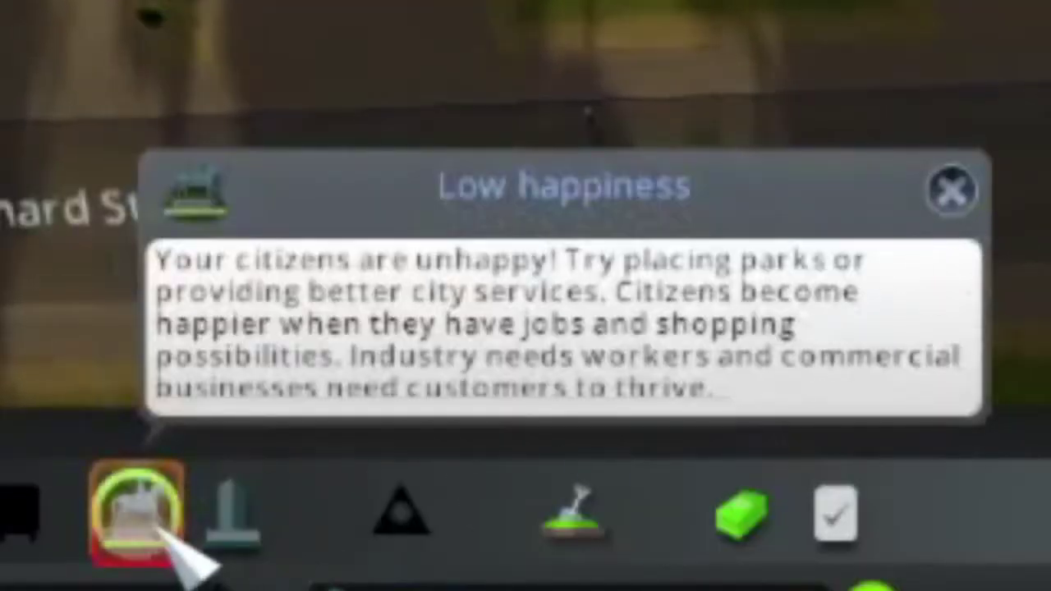
- Place a tree-filled park with paths on an open lot among the Madison Street houses
click(648, 558)
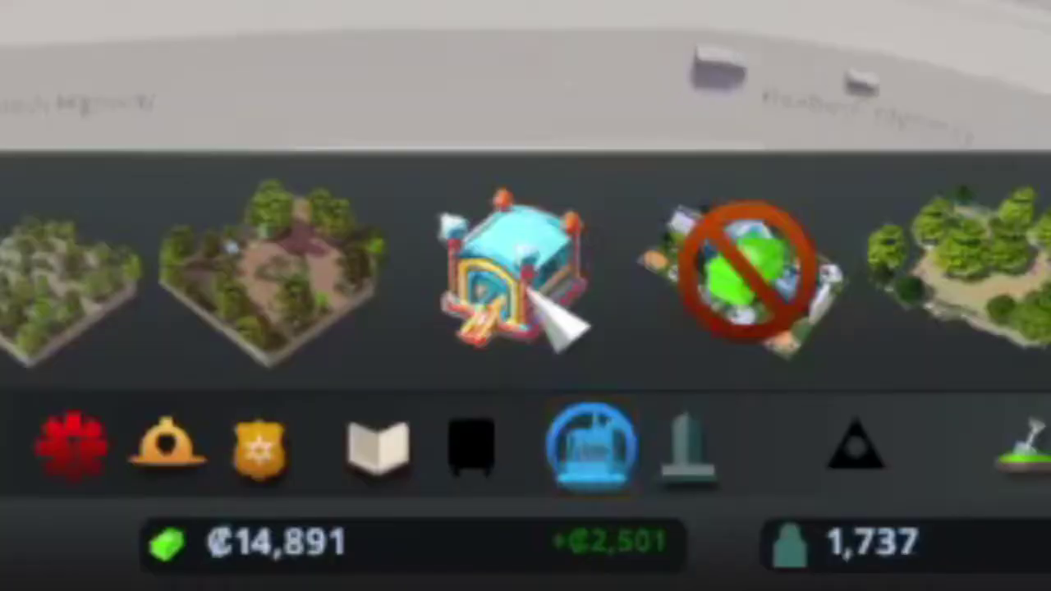
click(628, 517)
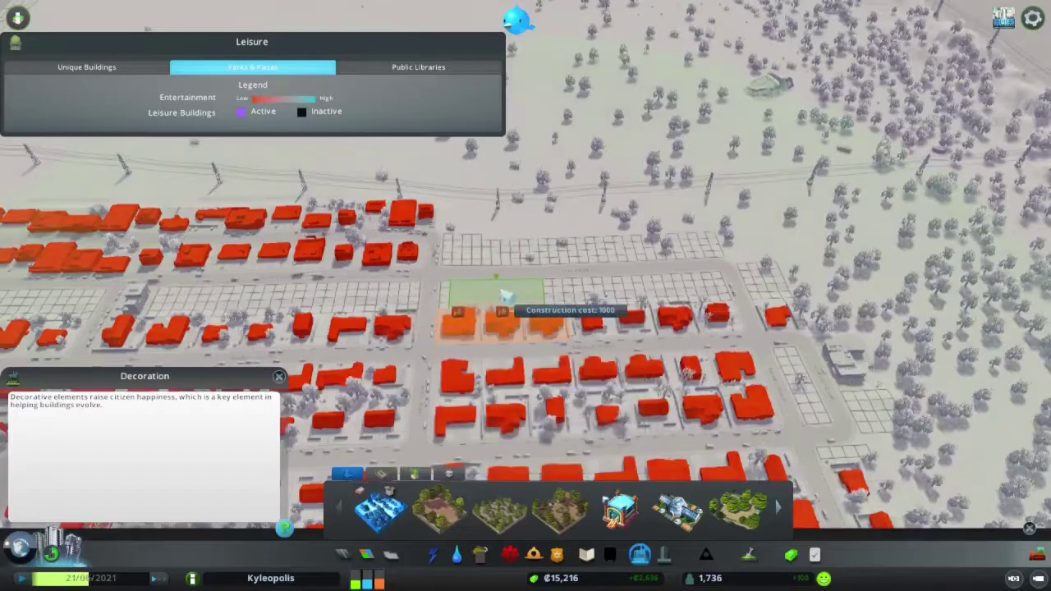
scroll(507, 296, up, 3)
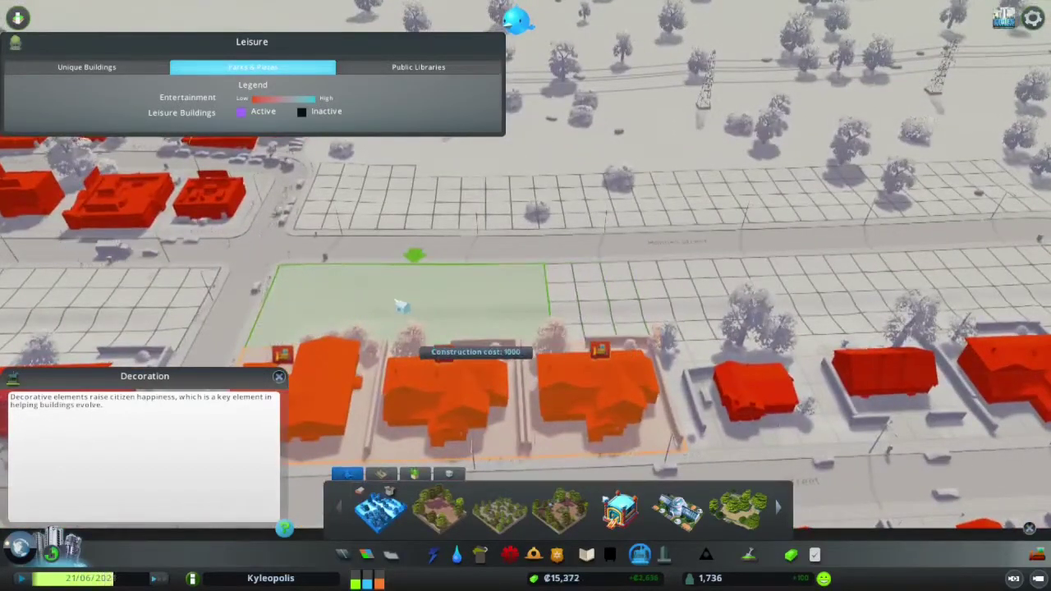
scroll(559, 306, down, 3)
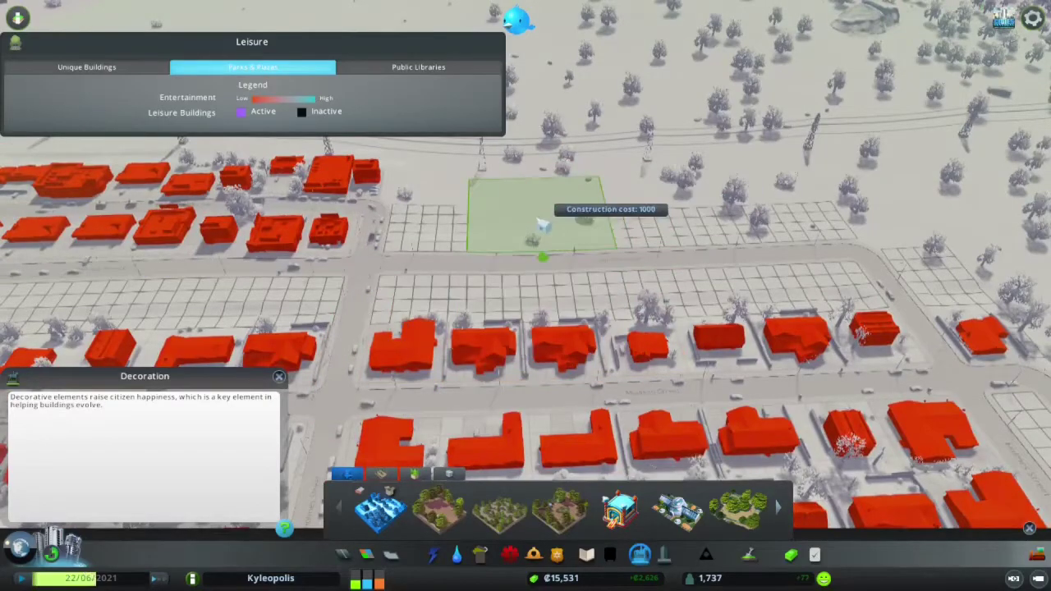
scroll(542, 225, up, 2)
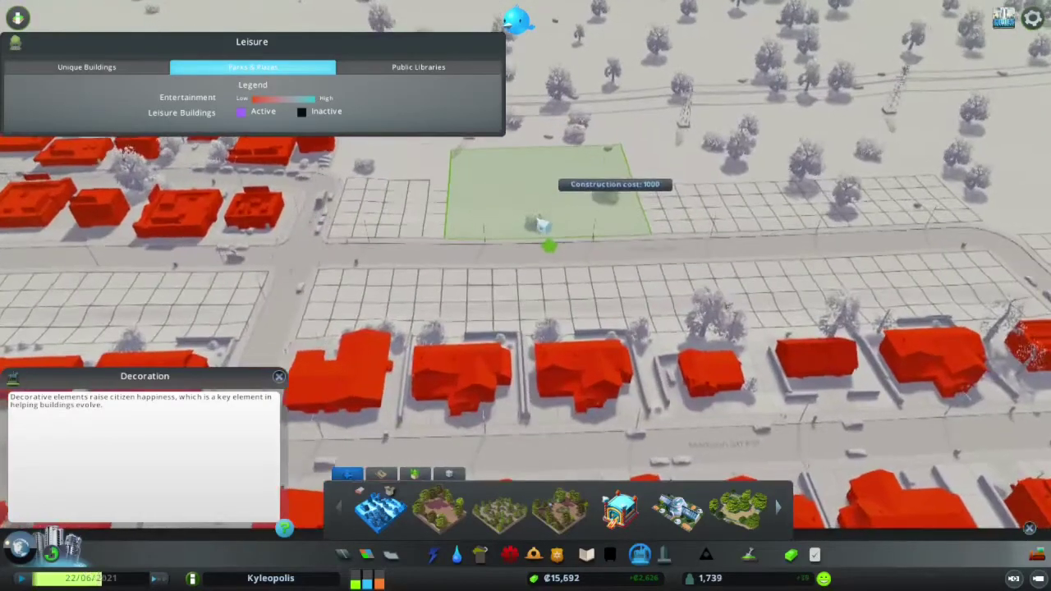
scroll(542, 261, down, 3)
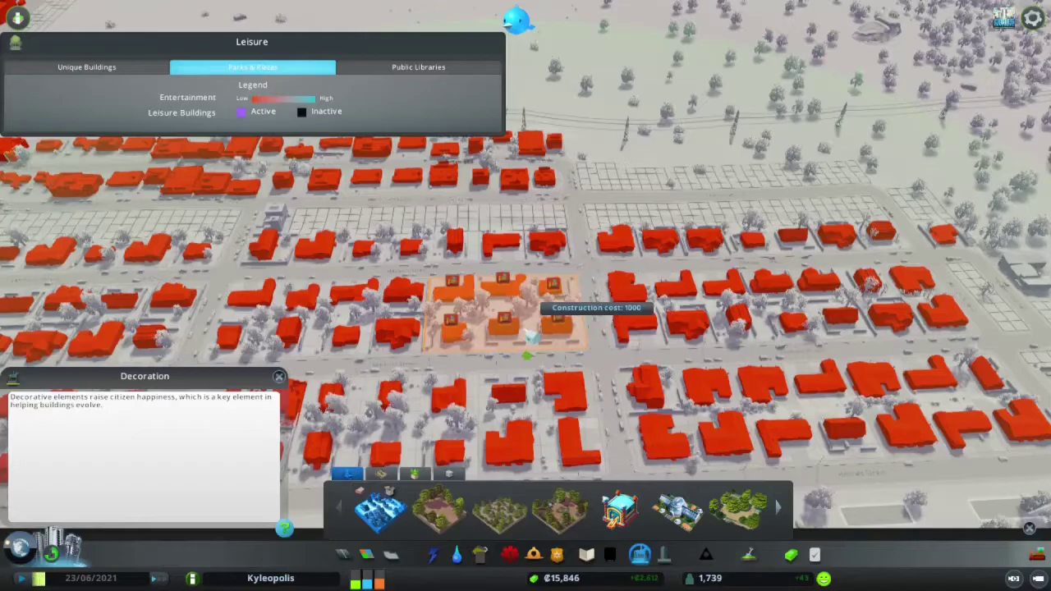
scroll(542, 302, up, 2)
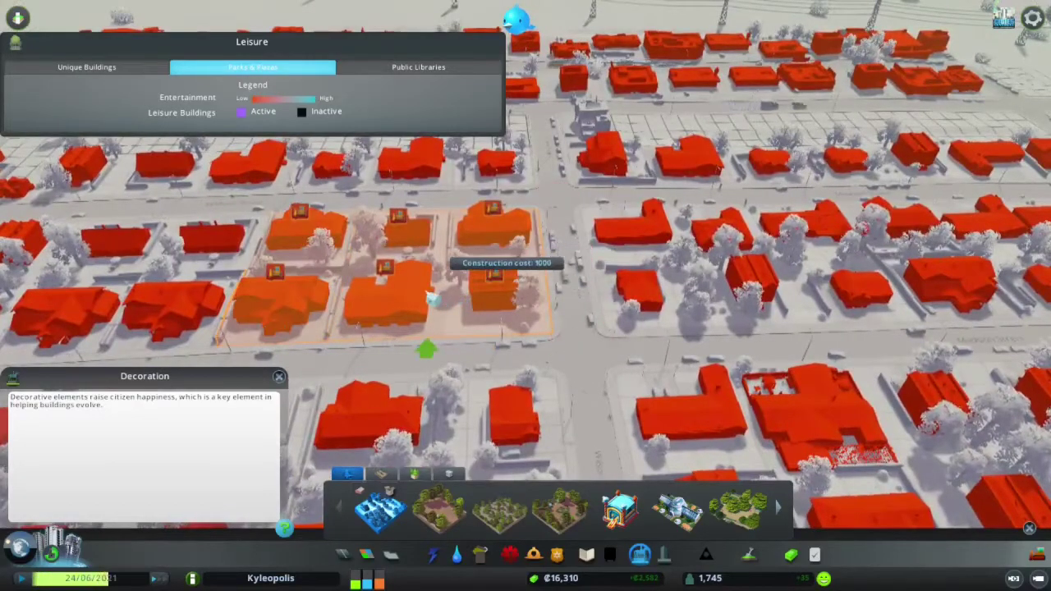
scroll(433, 300, down, 5)
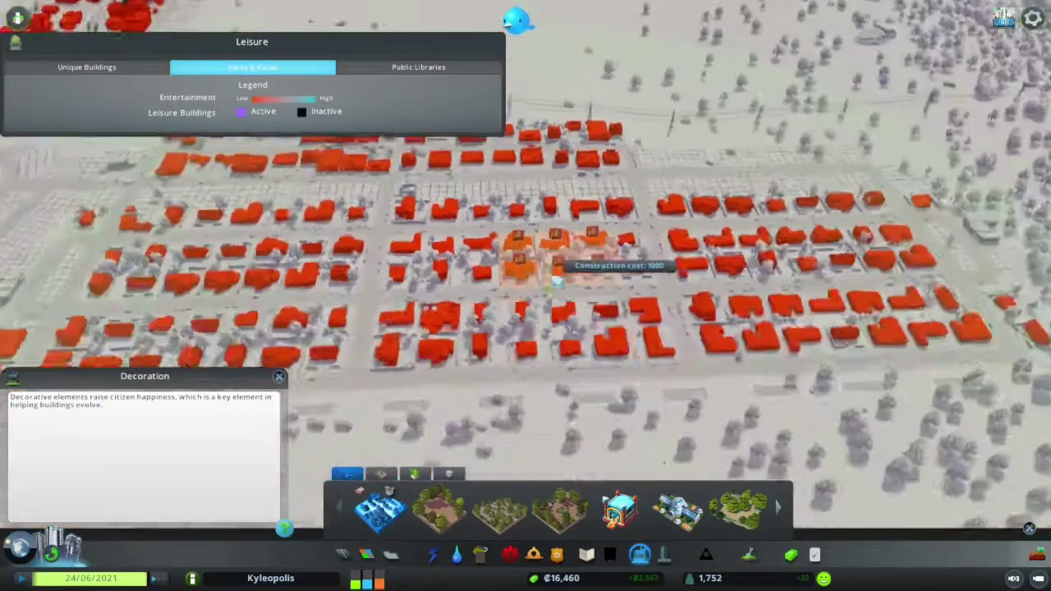
scroll(525, 305, up, 2)
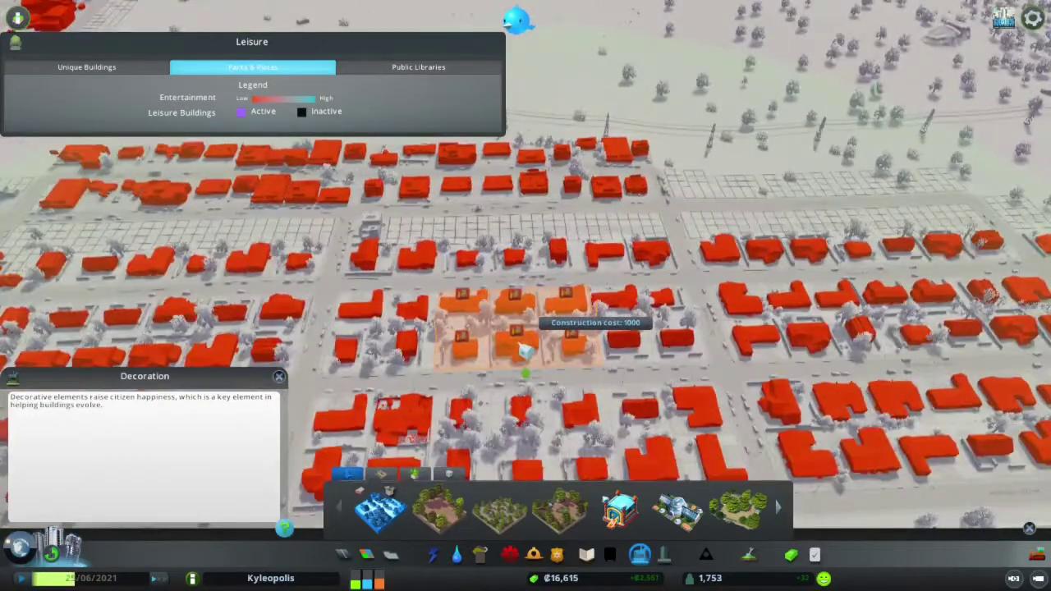
click(525, 327)
scroll(833, 220, down, 3)
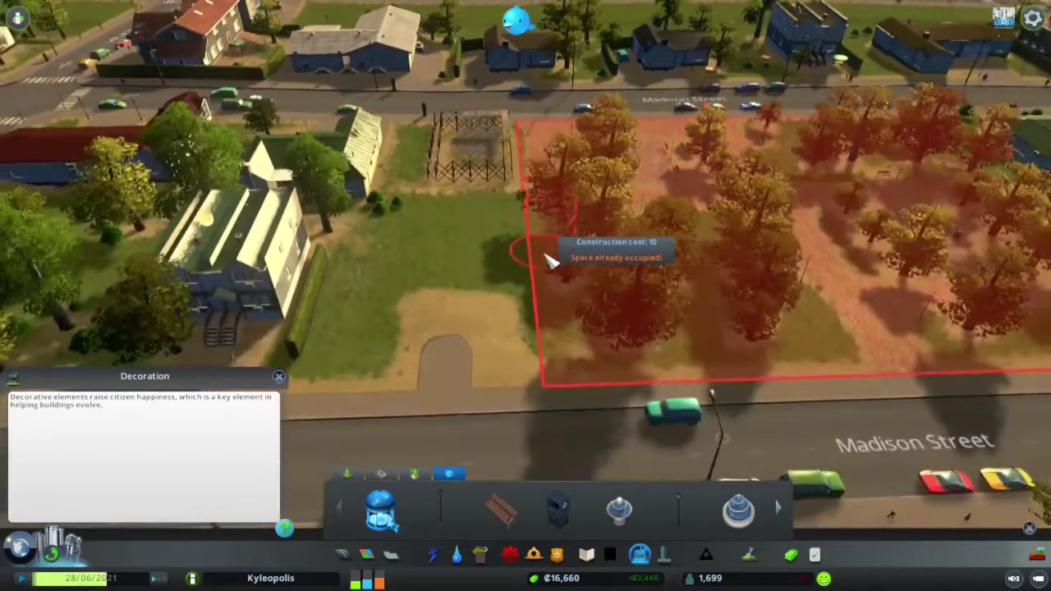
key(d)
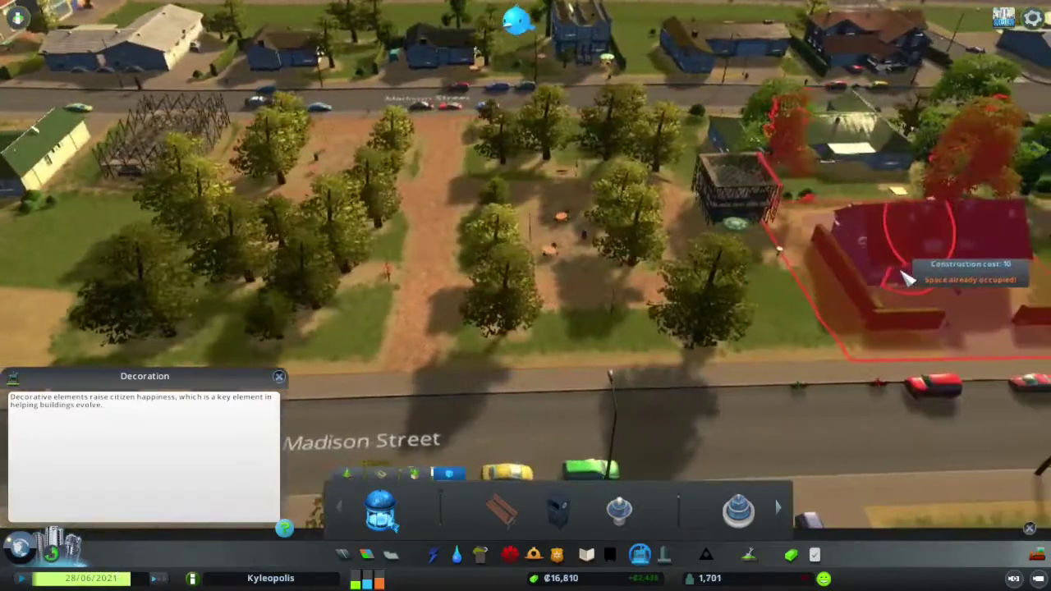
key(d)
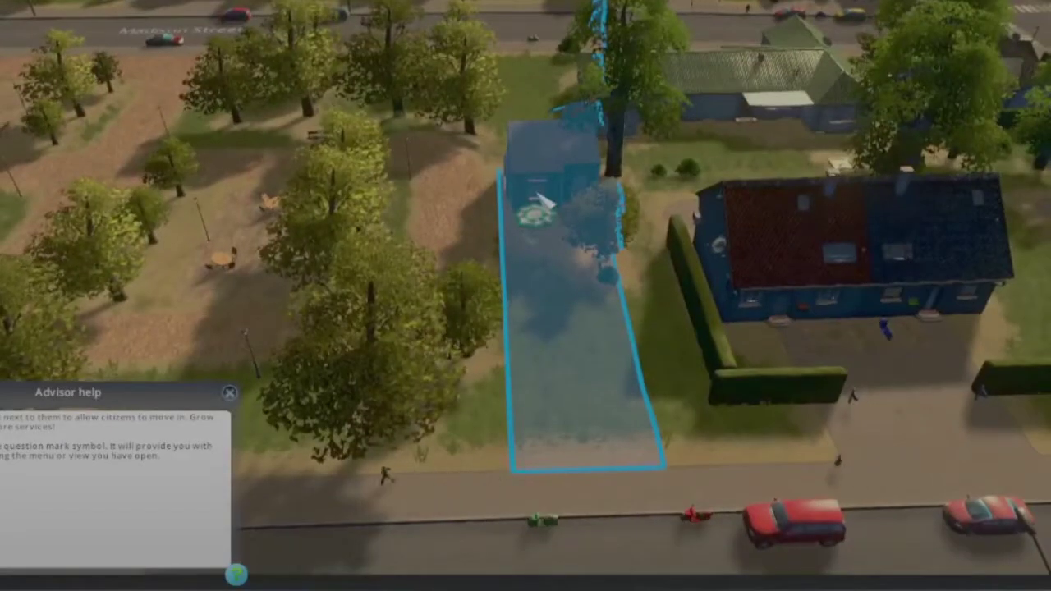
click(542, 201)
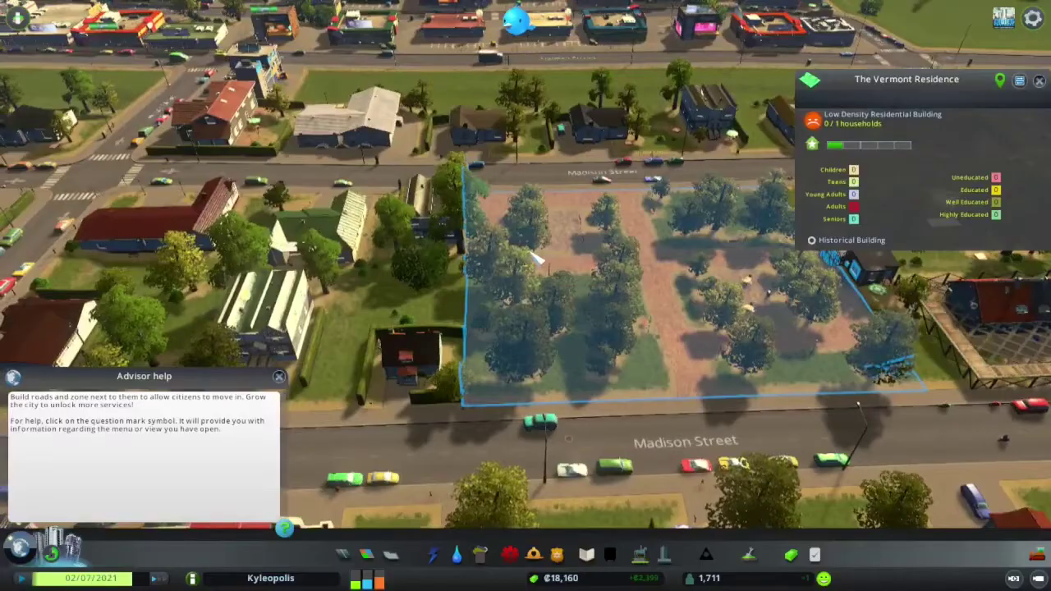
key(d)
scroll(696, 345, up, 3)
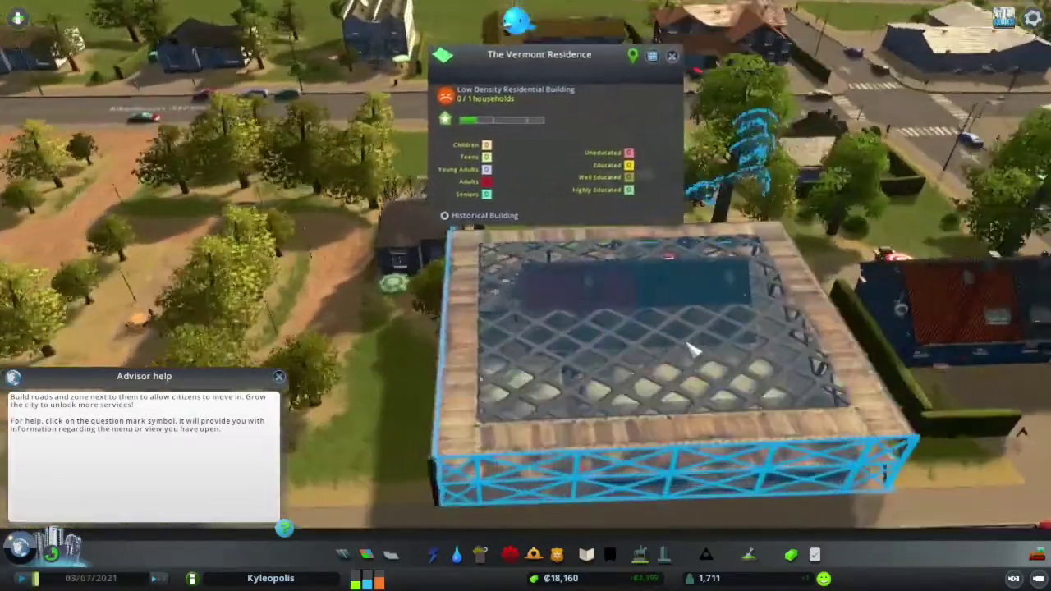
scroll(691, 333, up, 2)
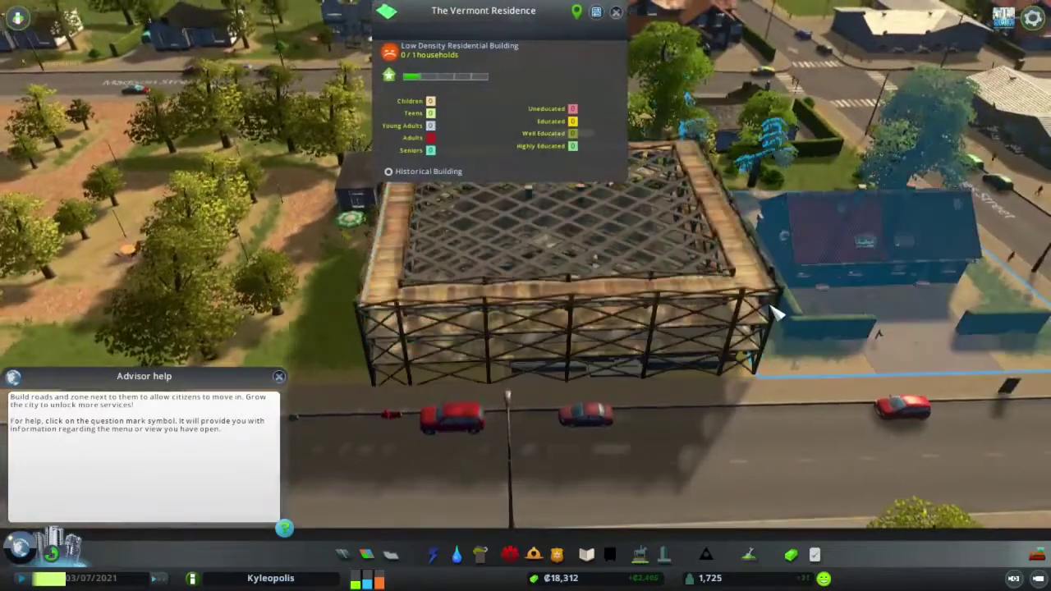
scroll(774, 305, down, 2)
click(634, 17)
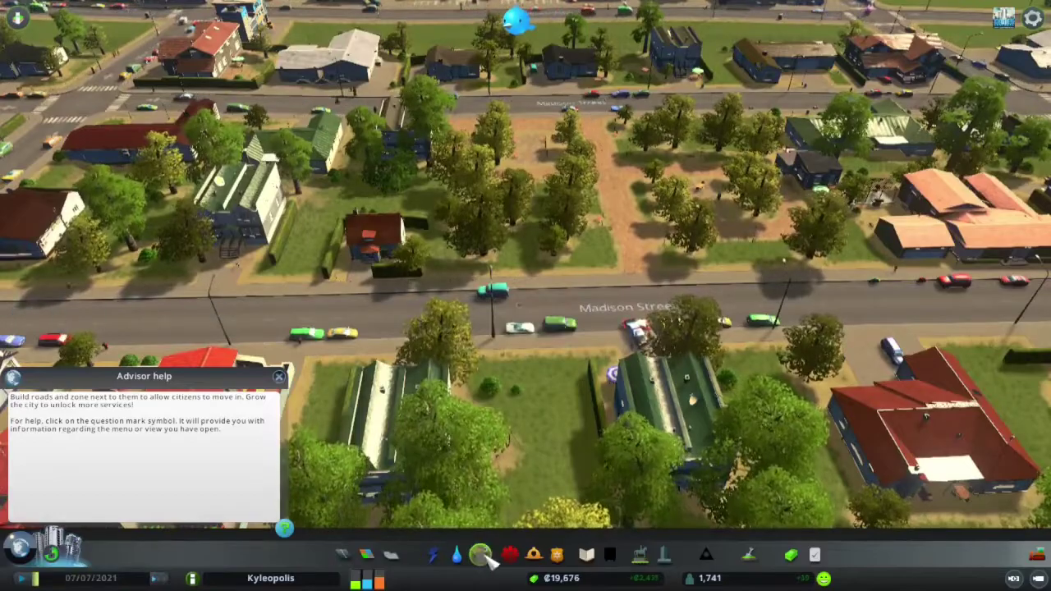
scroll(675, 302, up, 5)
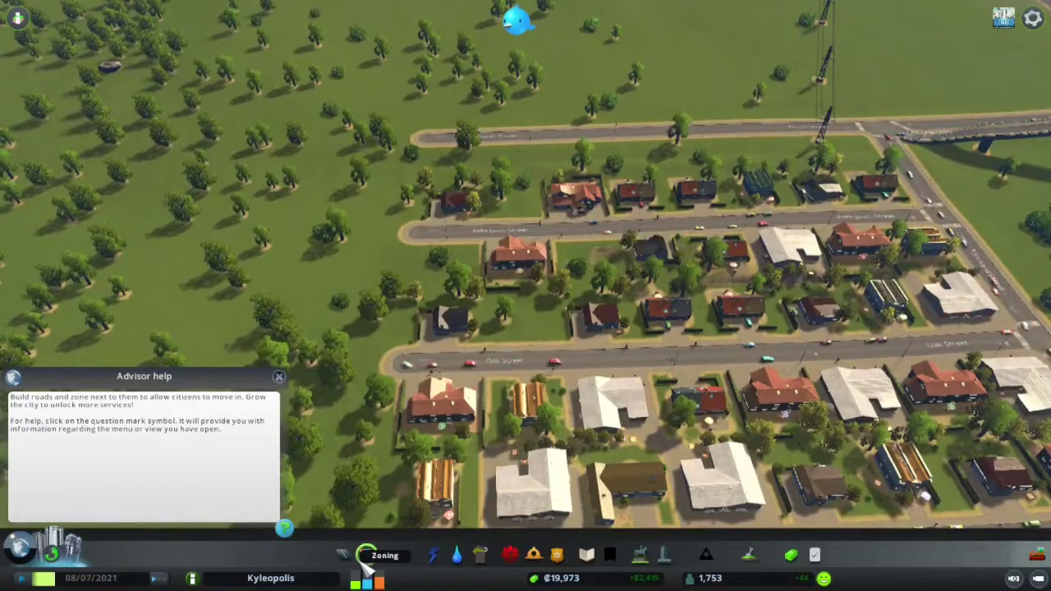
- Extend a two-lane road from the existing road end out beside the housing blocks
click(368, 556)
scroll(433, 223, up, 3)
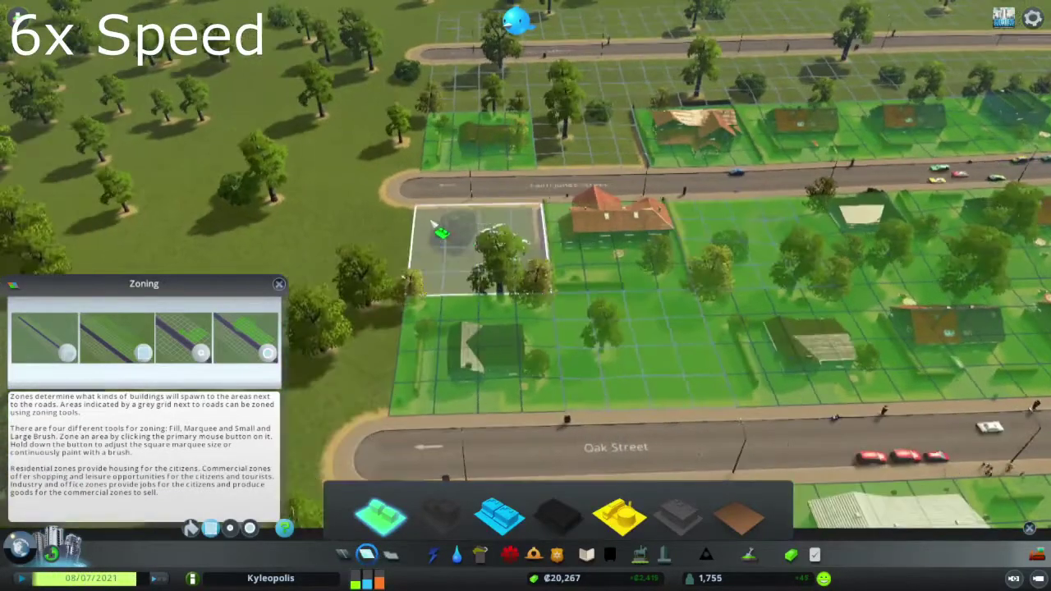
scroll(433, 224, down, 3)
key(r)
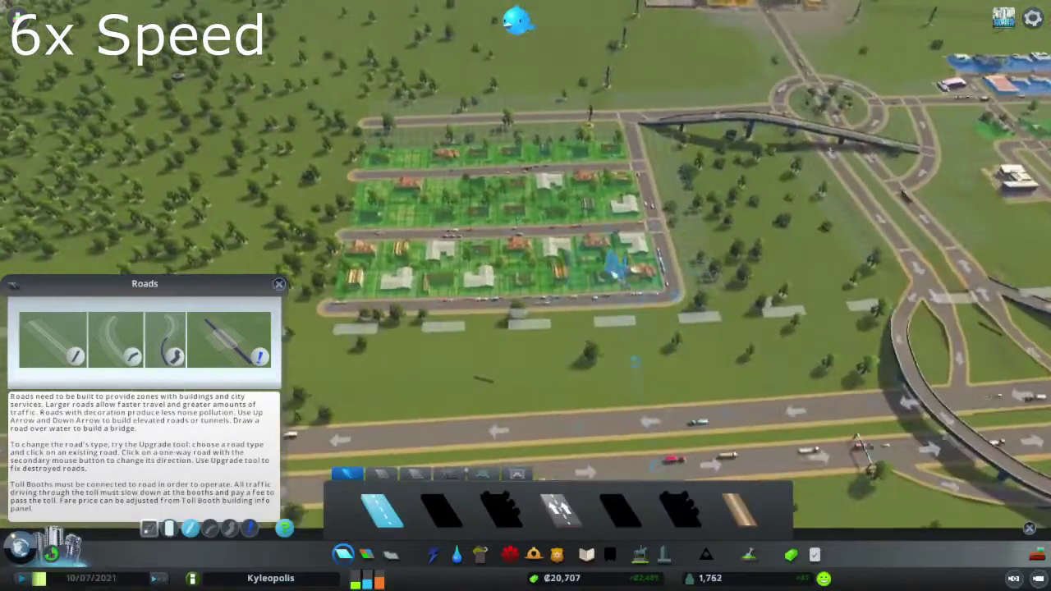
scroll(615, 267, up, 5)
click(454, 344)
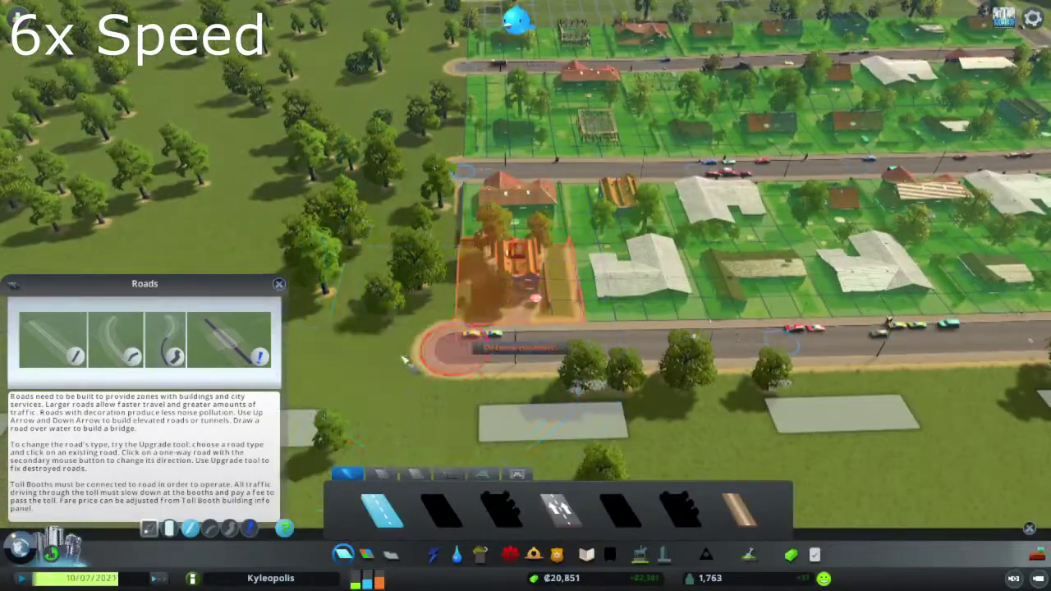
scroll(410, 271, up, 2)
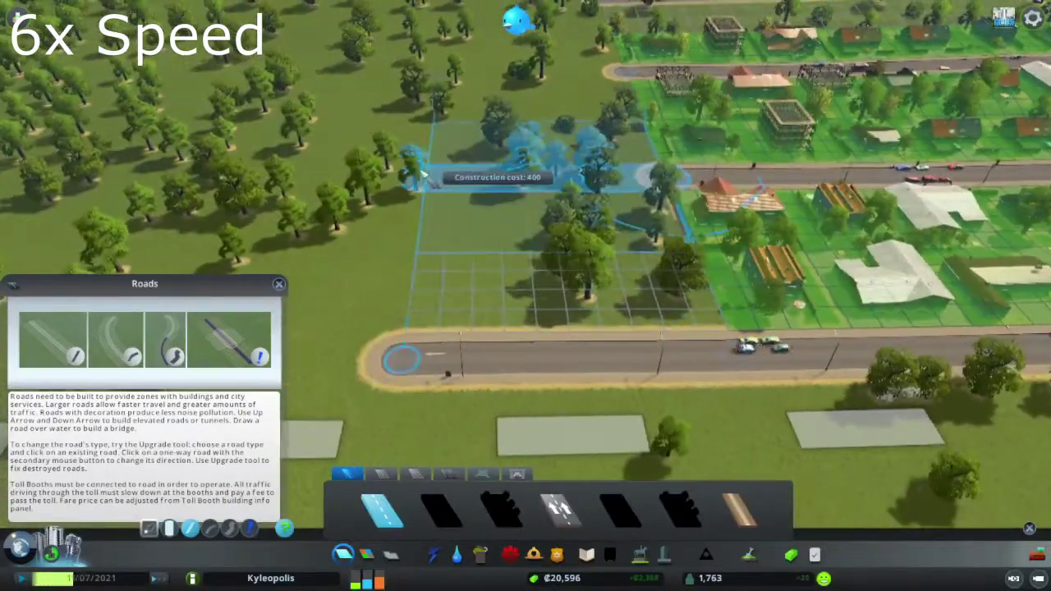
click(649, 174)
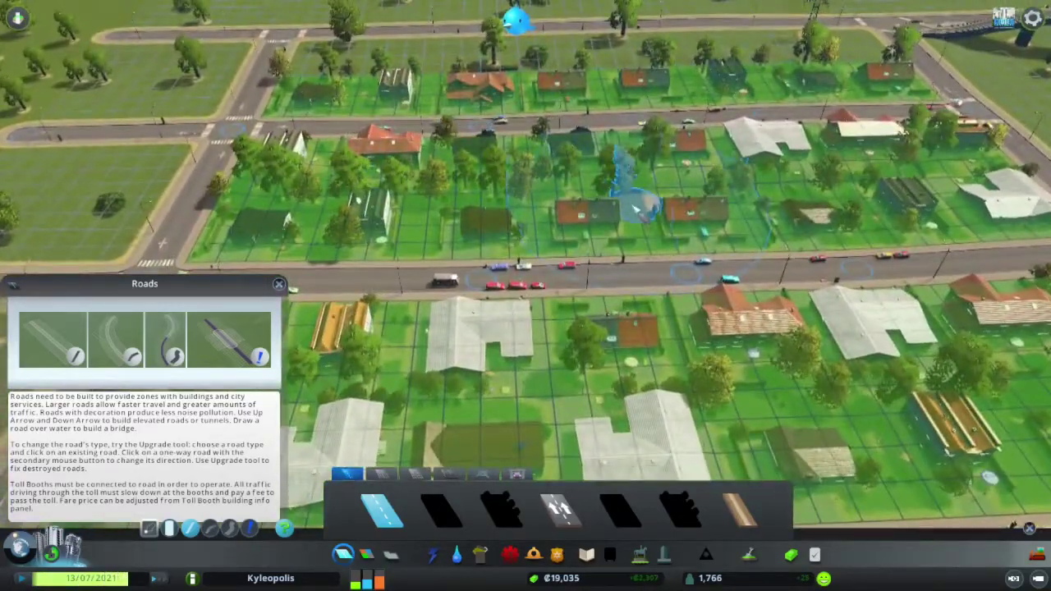
- Build a second road running left from the curve near the overpass
key(w)
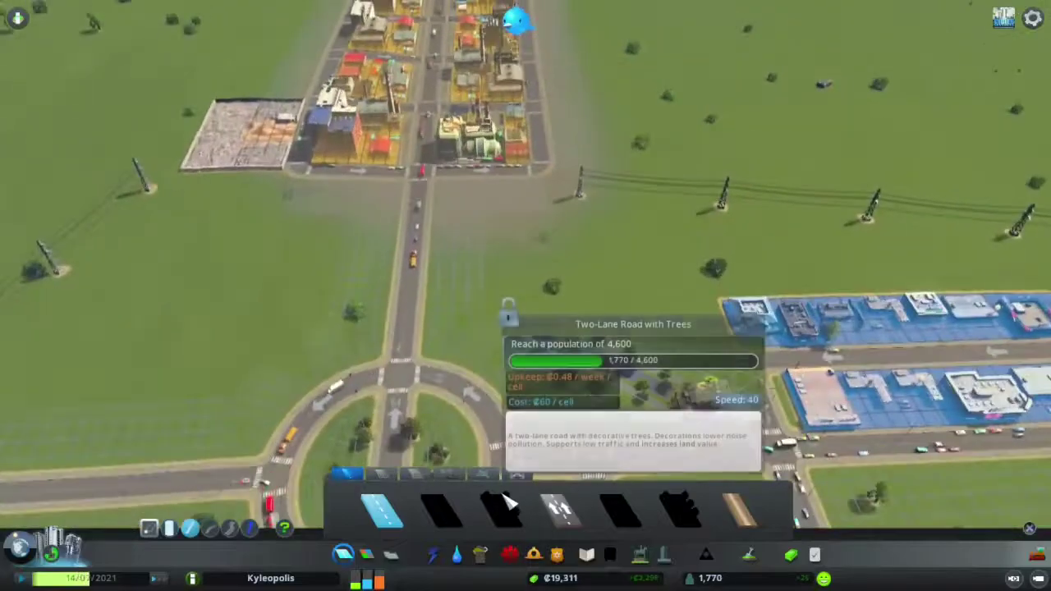
key(s)
key(a)
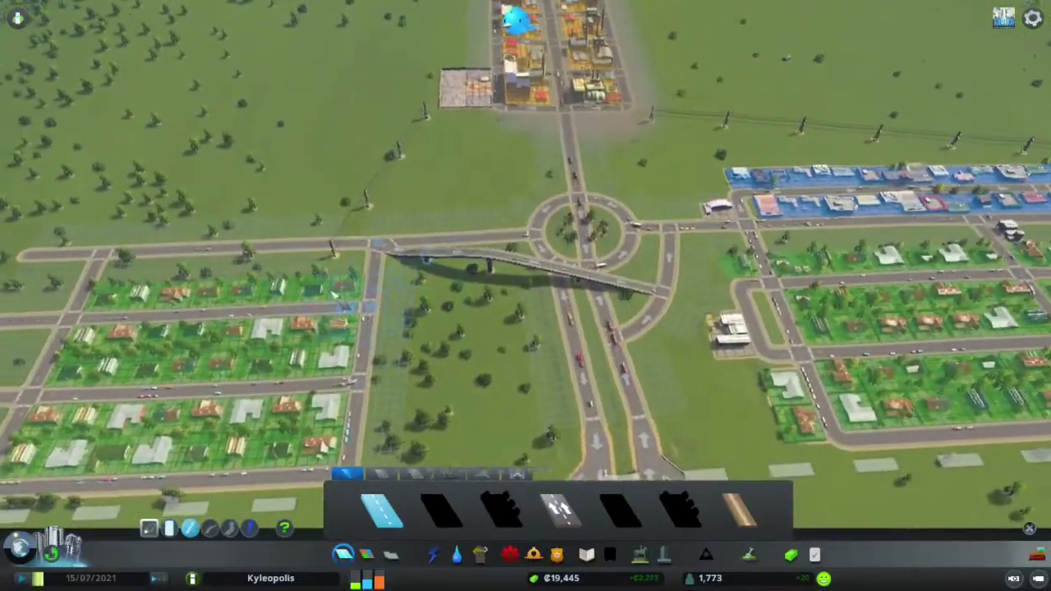
scroll(394, 297, up, 5)
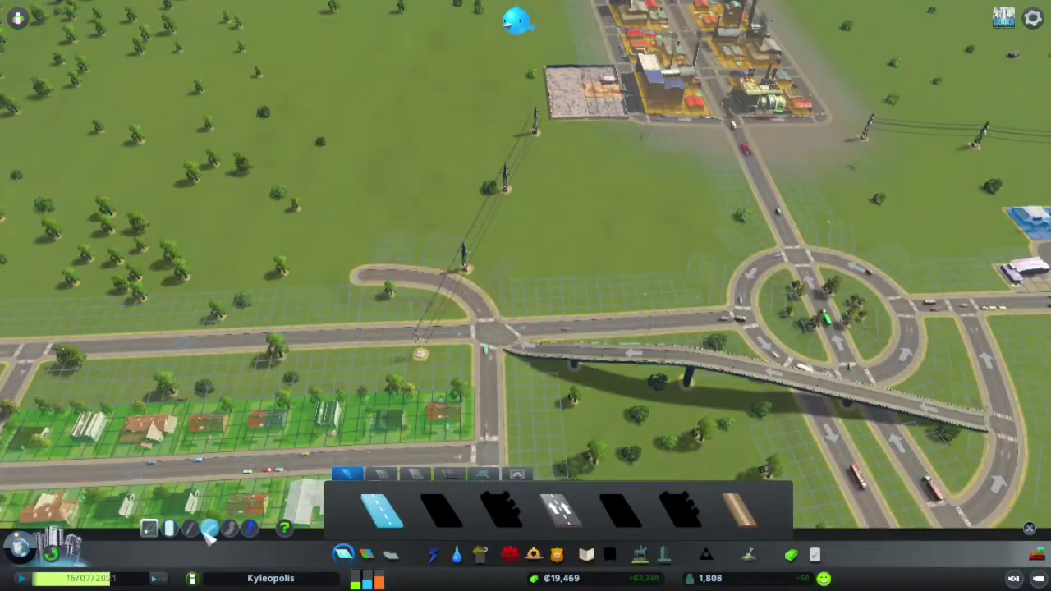
click(422, 277)
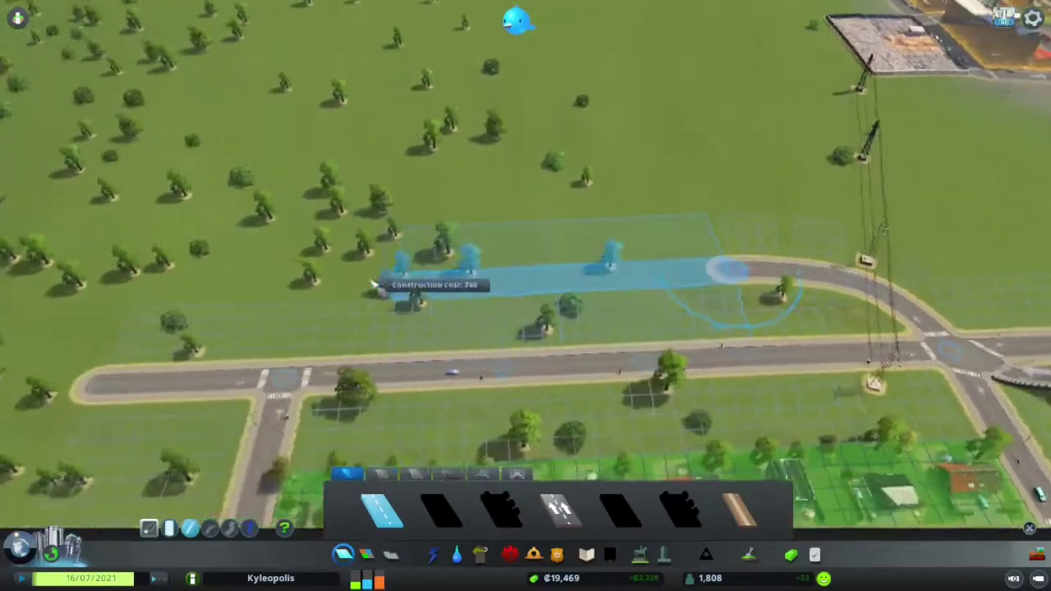
click(361, 279)
click(377, 556)
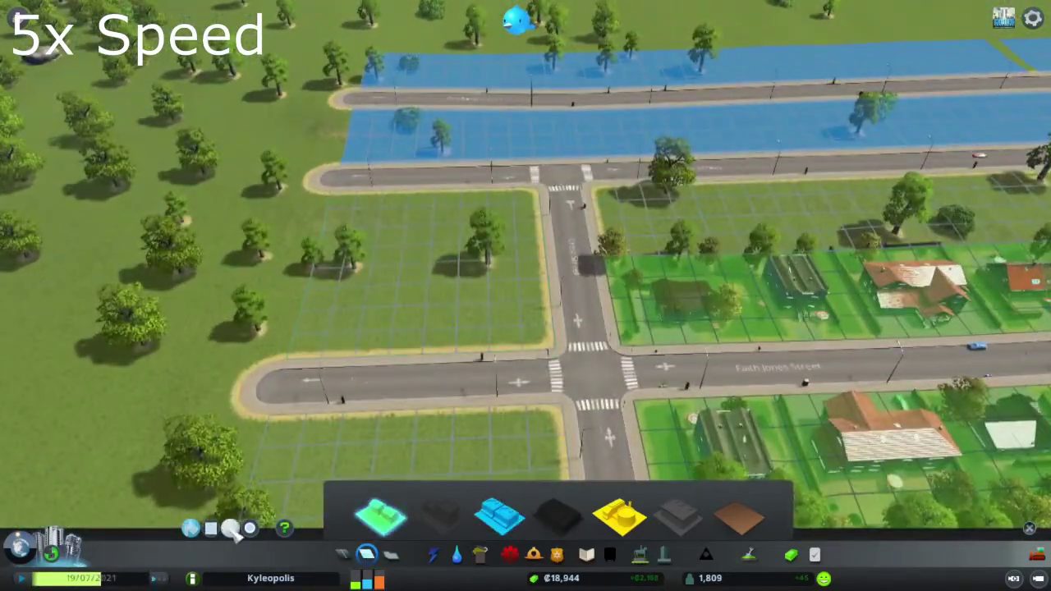
- Zone the new Orchard Street blocks residential, speed up the game, and check water coverage
click(435, 275)
scroll(472, 297, up, 5)
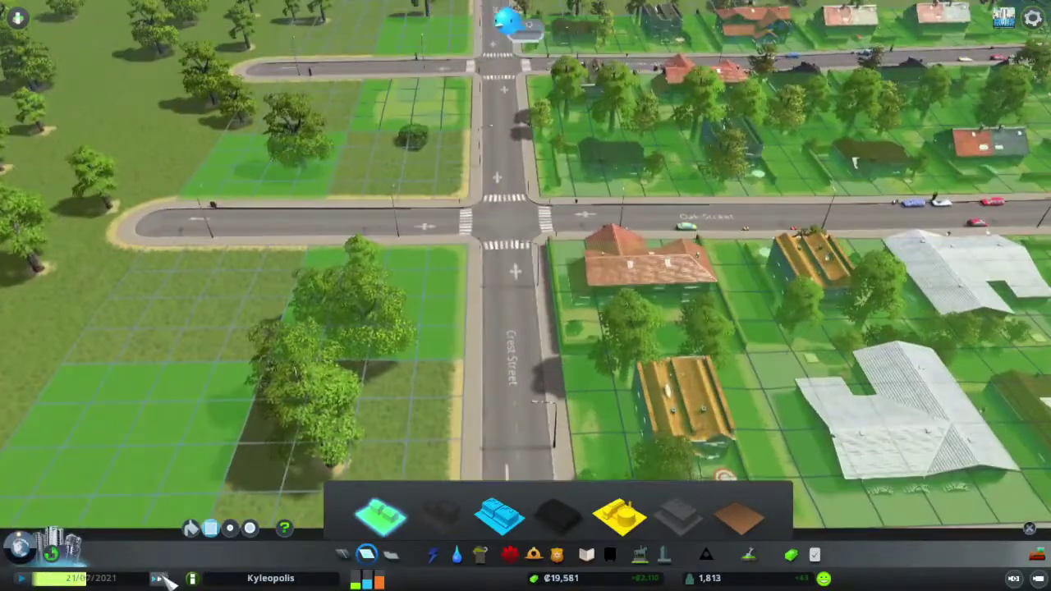
click(158, 579)
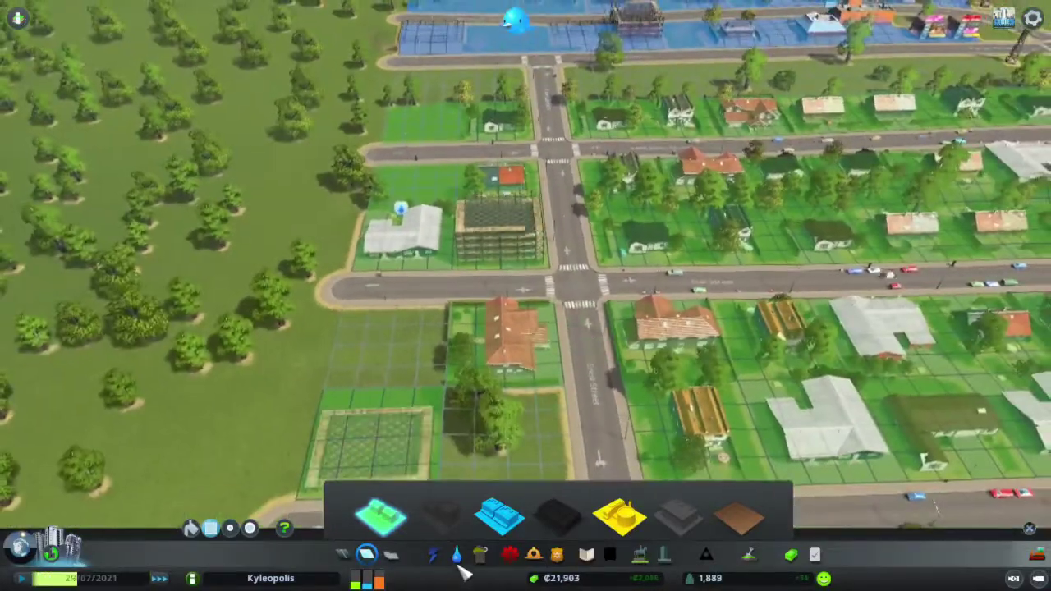
click(457, 556)
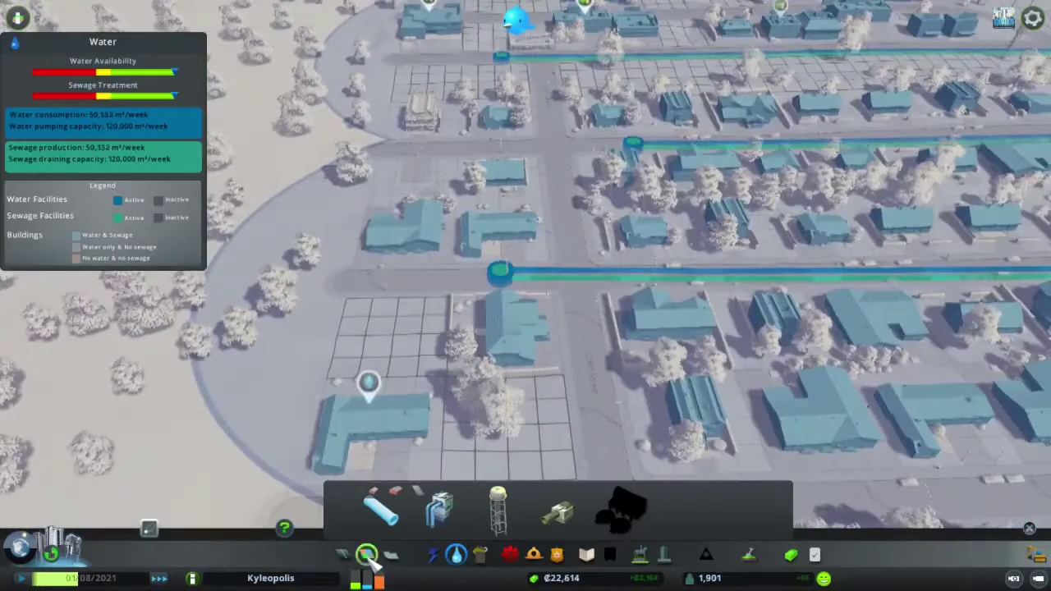
click(366, 554)
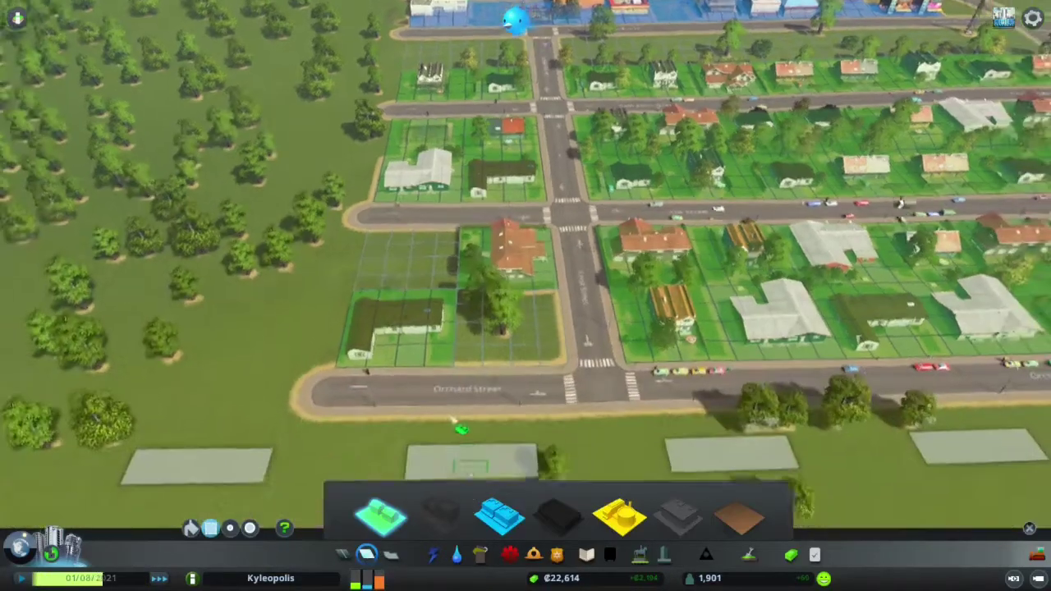
scroll(462, 429, up, 3)
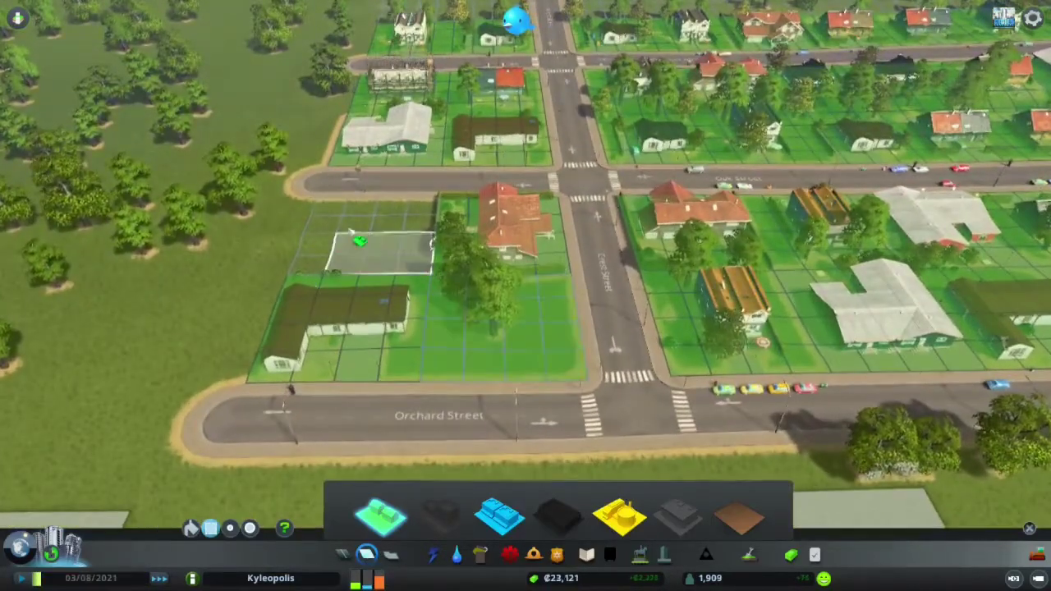
scroll(362, 220, down, 5)
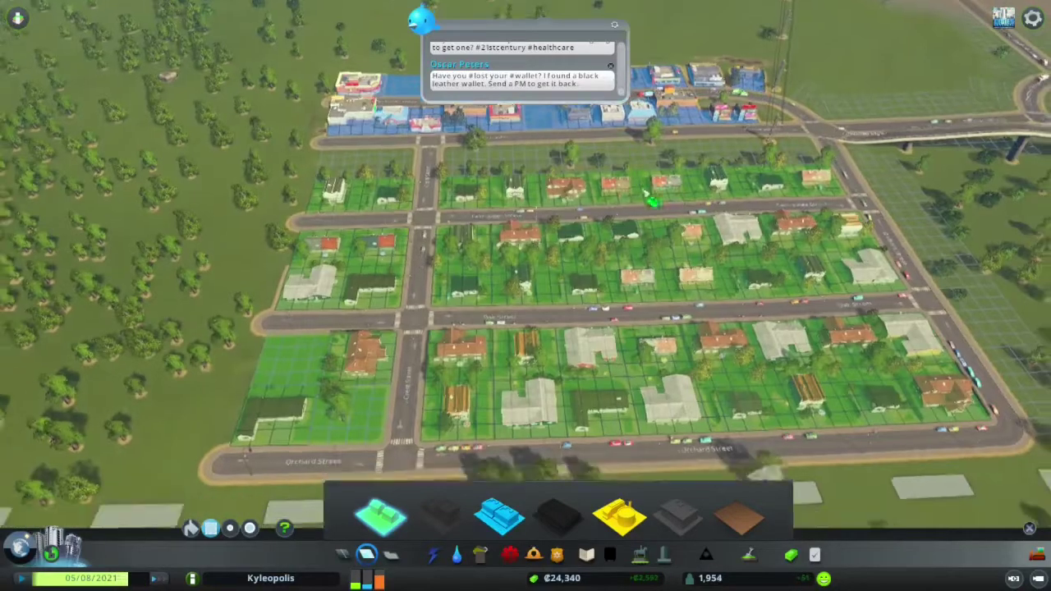
key(s)
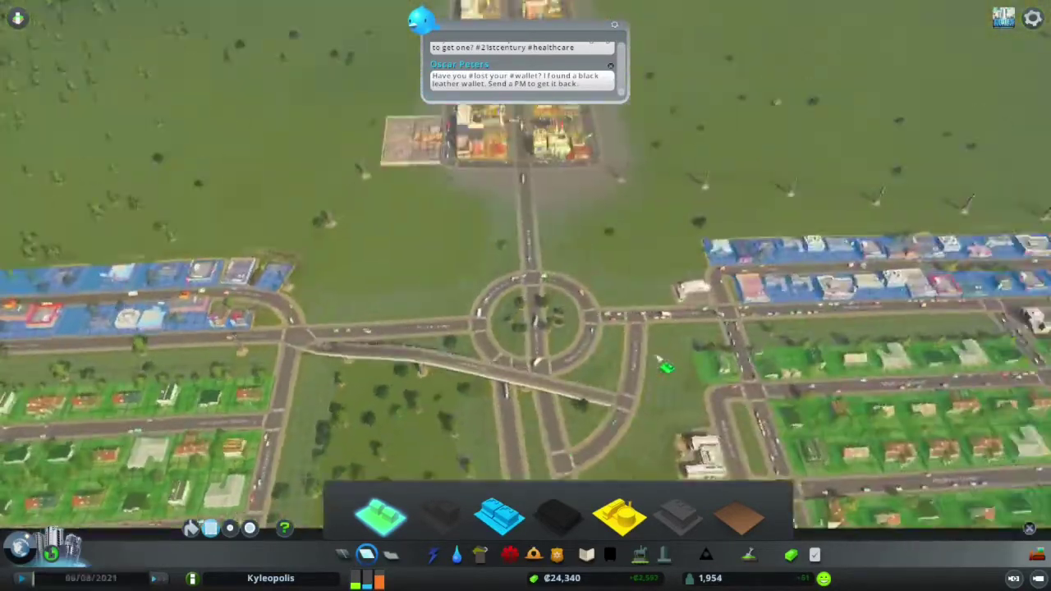
scroll(491, 316, up, 3)
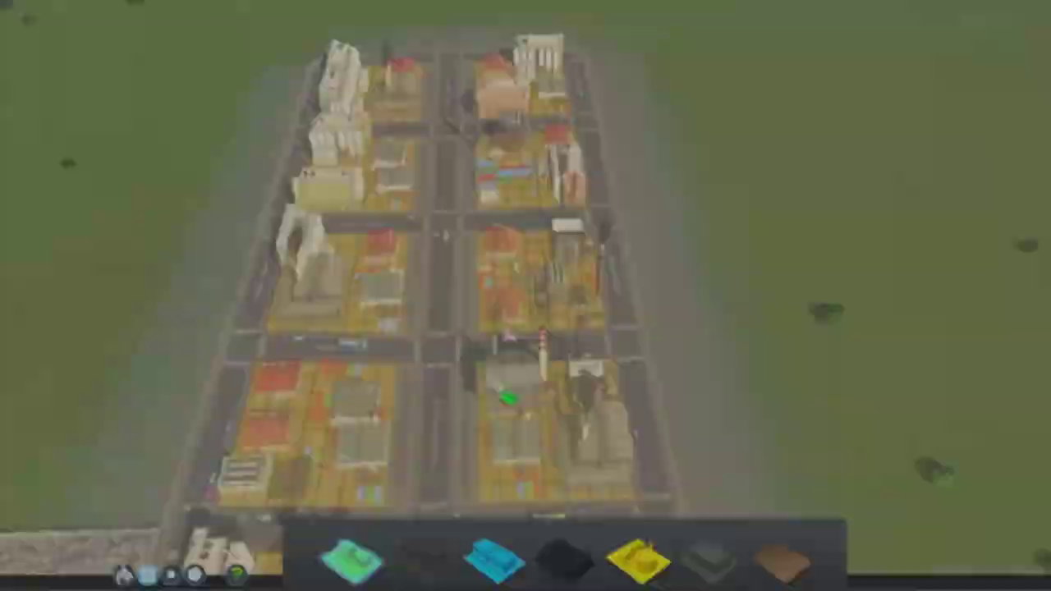
scroll(533, 337, up, 3)
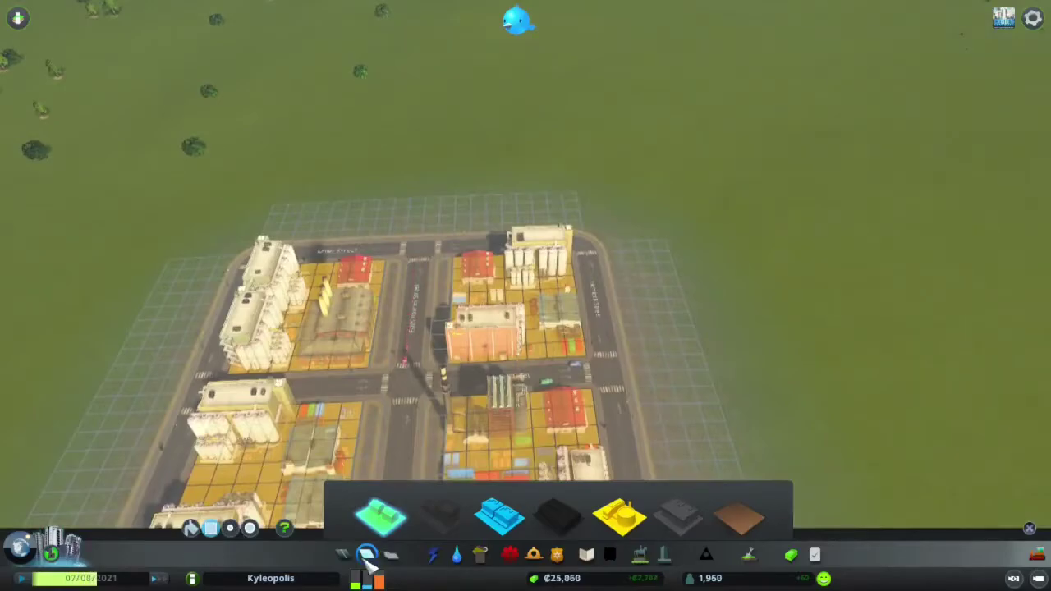
- Extend the industrial district with a road past Miller Street and raise game speed
click(366, 555)
scroll(558, 222, up, 5)
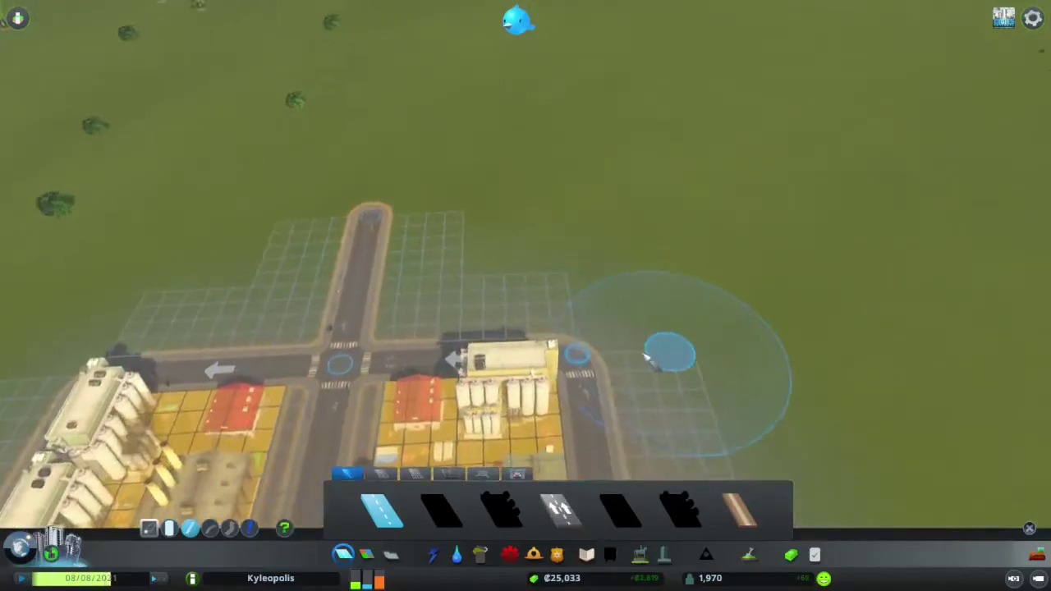
click(353, 379)
click(362, 233)
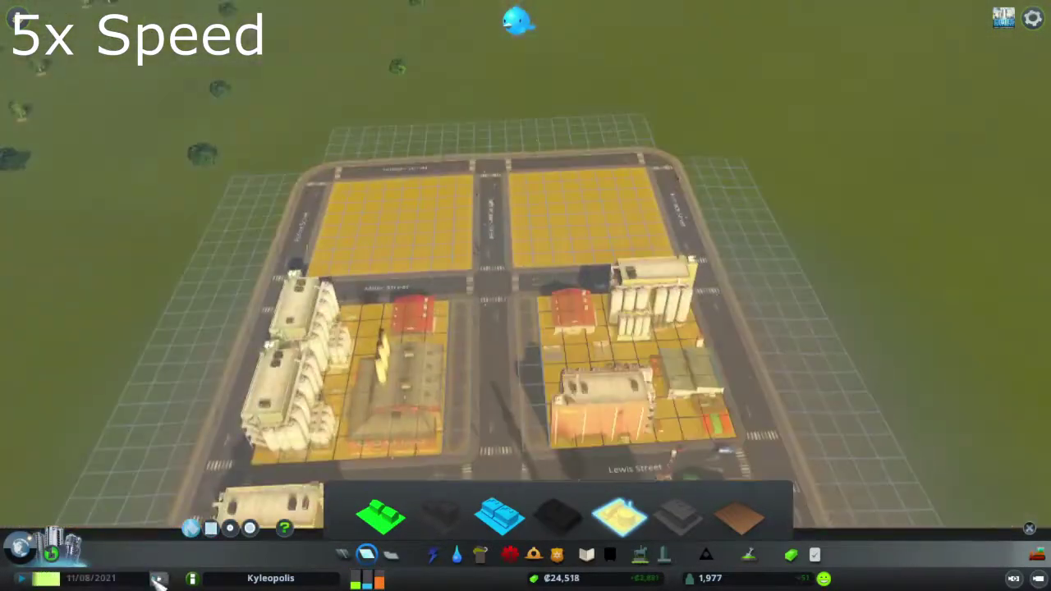
click(157, 579)
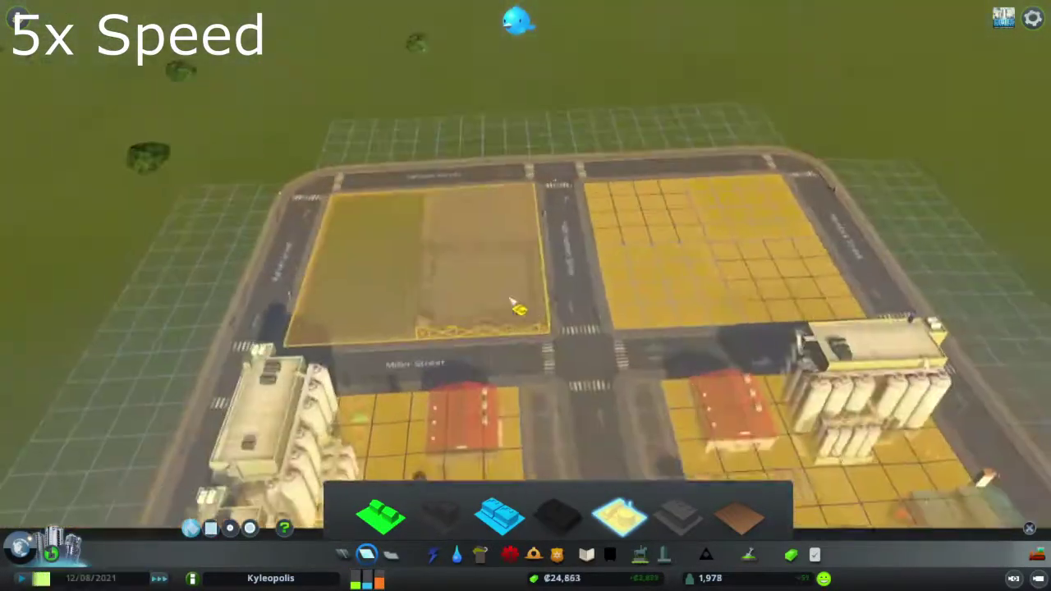
scroll(638, 336, up, 3)
scroll(638, 336, up, 3)
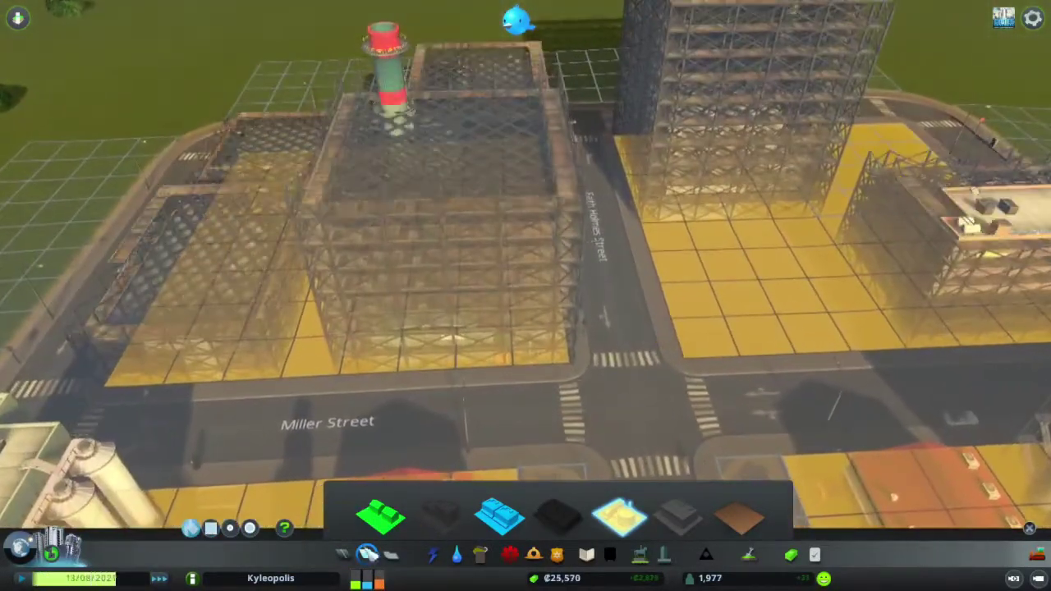
key(Escape)
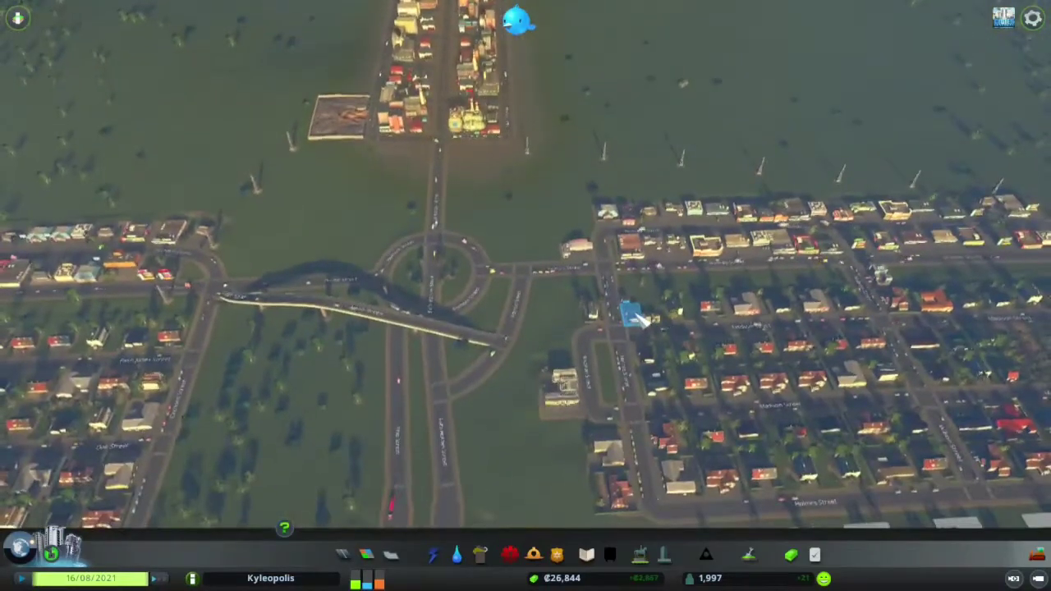
- Pause the game and pan across the city toward the forest, water and highway
key(a)
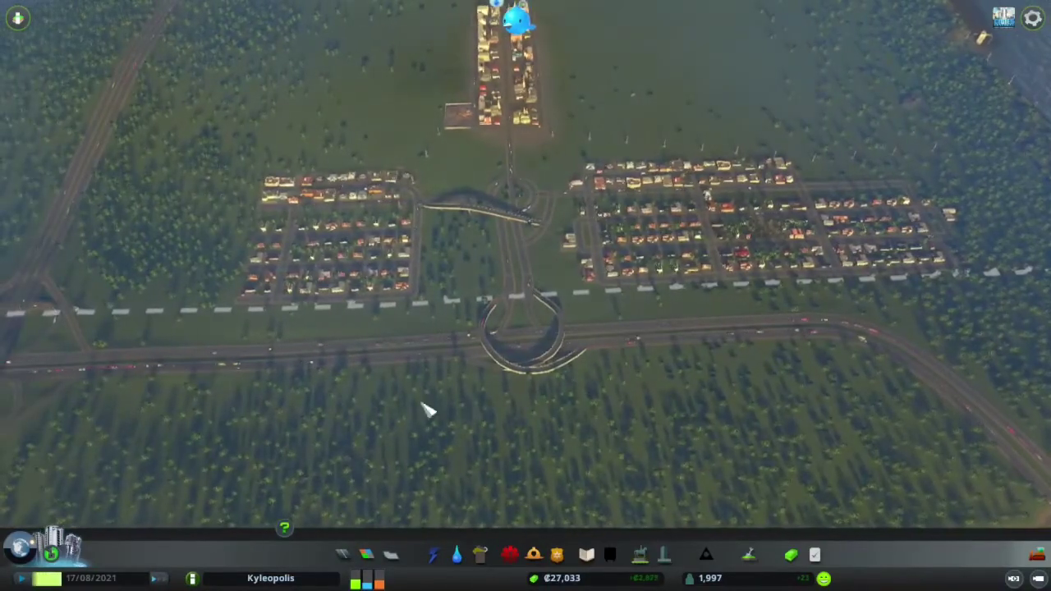
click(23, 576)
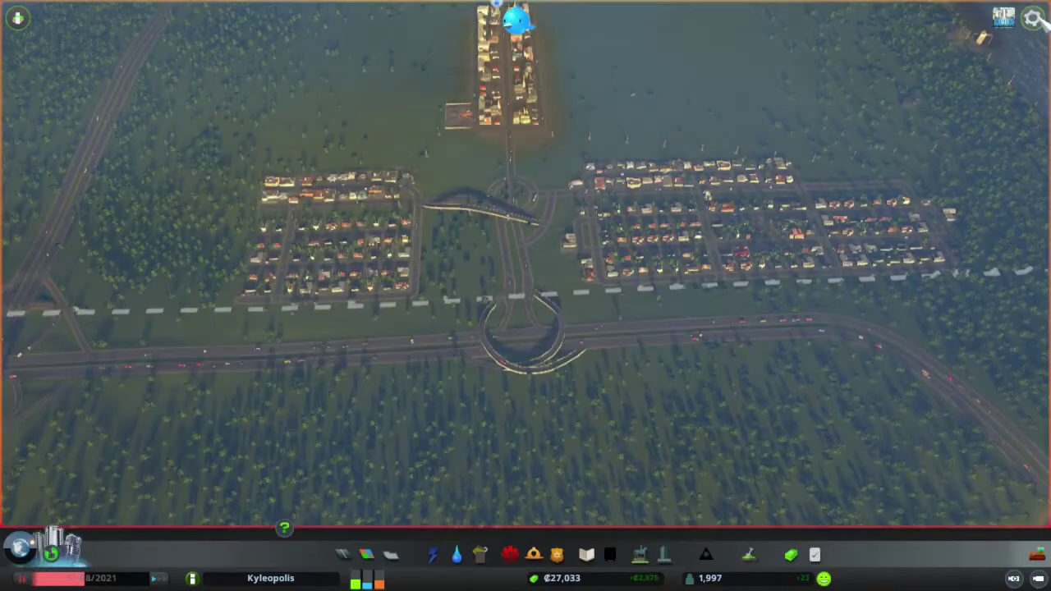
scroll(1036, 194, up, 3)
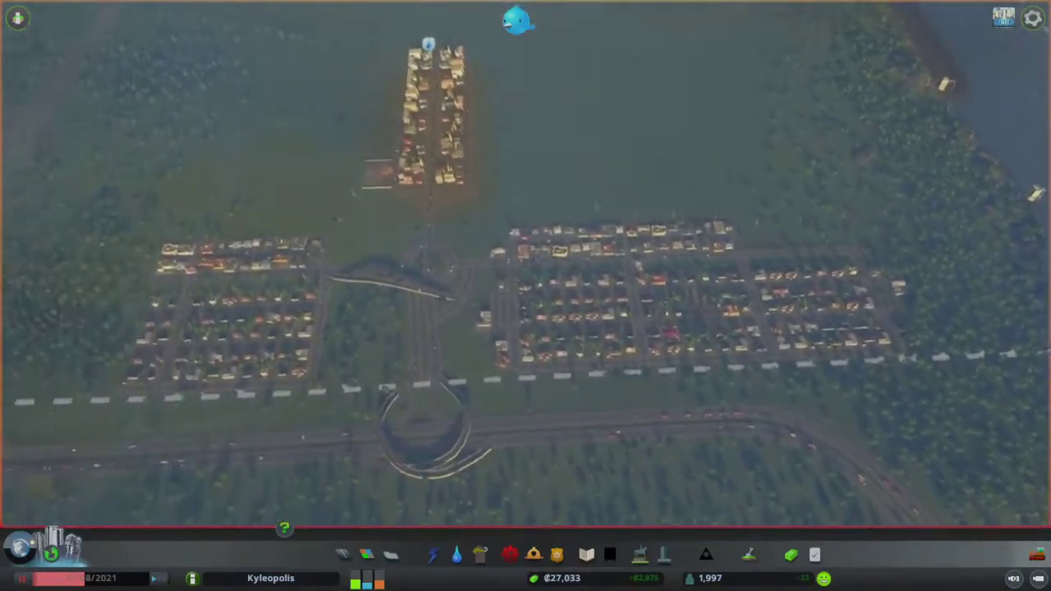
key(a)
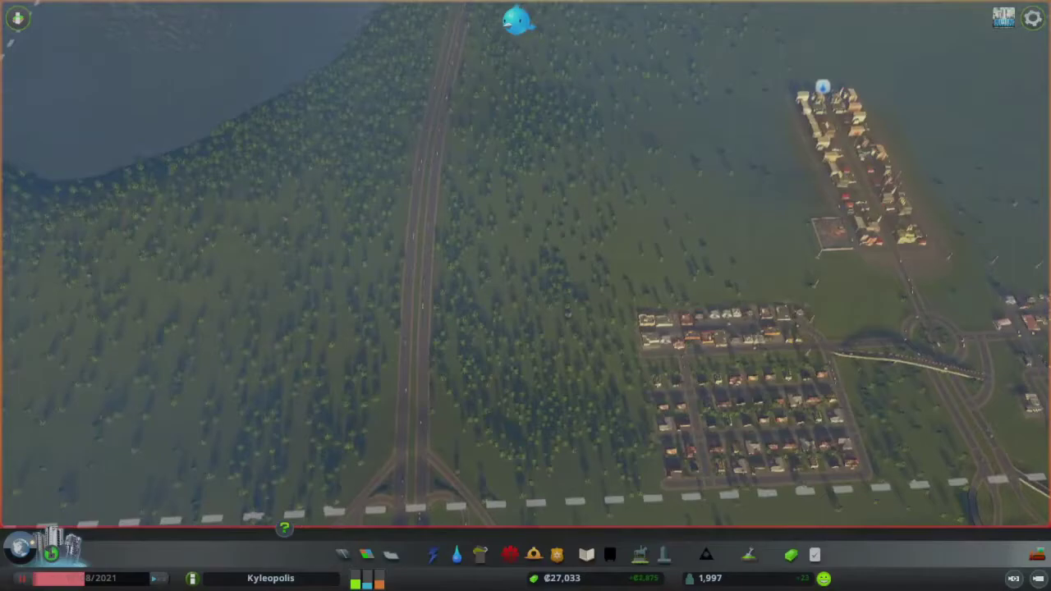
key(d)
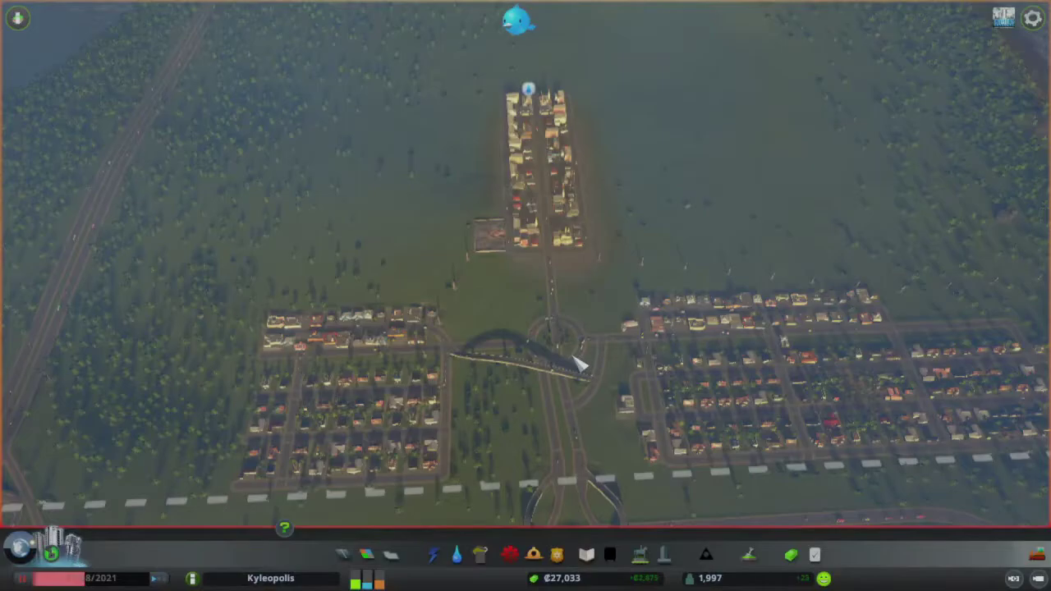
key(d)
key(s)
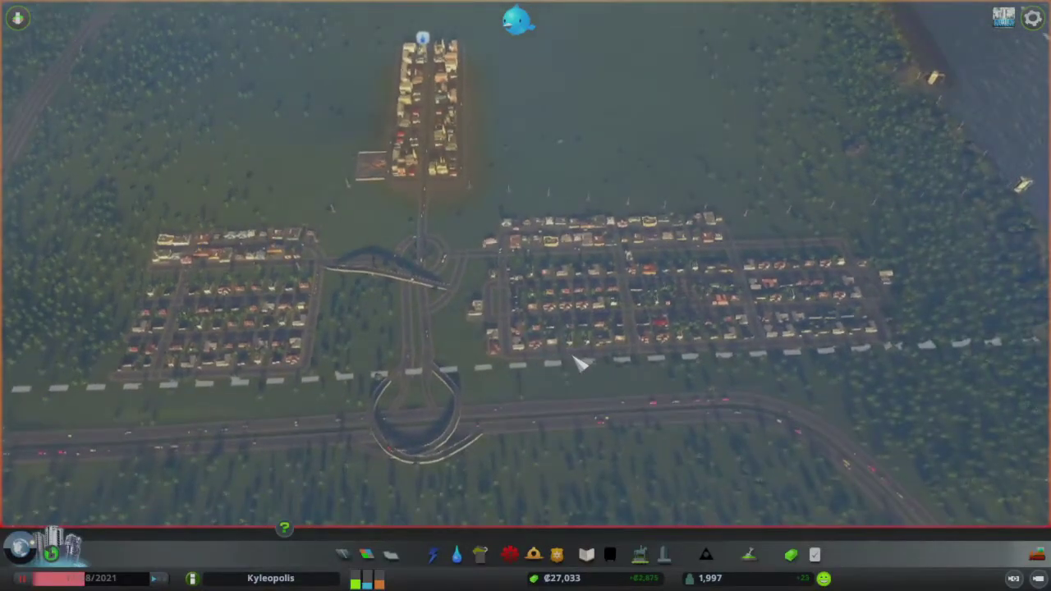